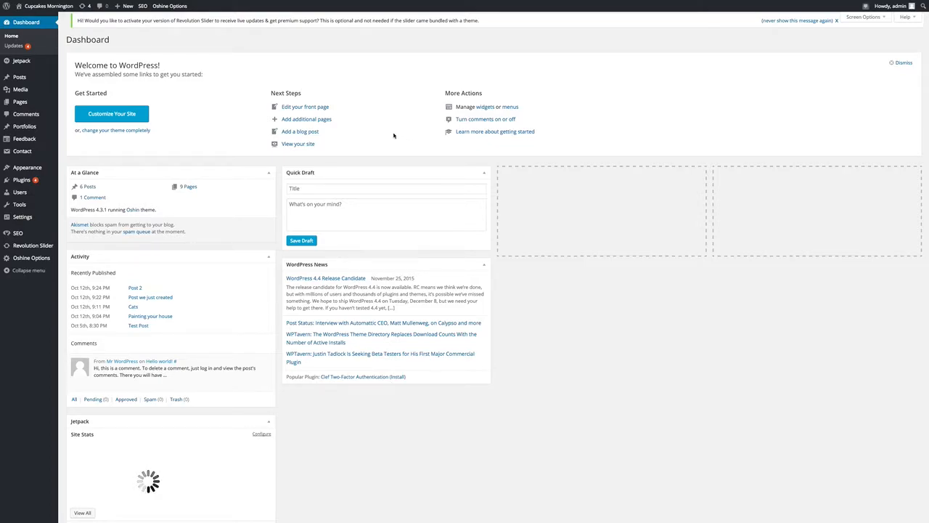
- Open the About page for editing from the list of all pages
{"action": "mouse_move", "coordinate": [20, 104]}
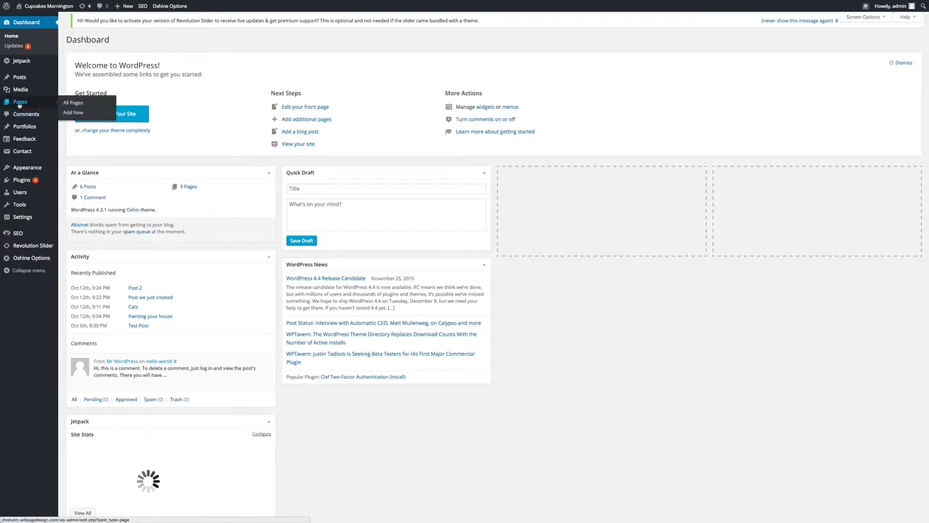
{"action": "left_click", "coordinate": [73, 102]}
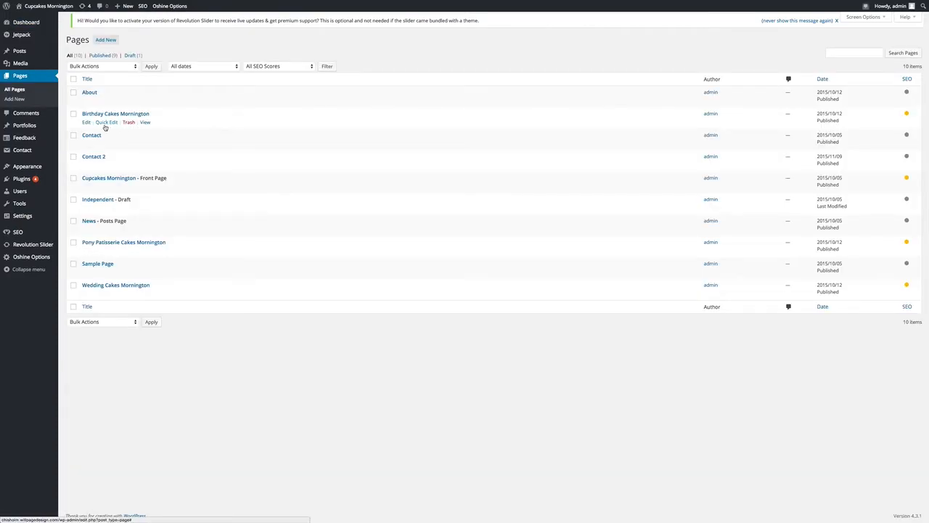
{"action": "left_click", "coordinate": [87, 100]}
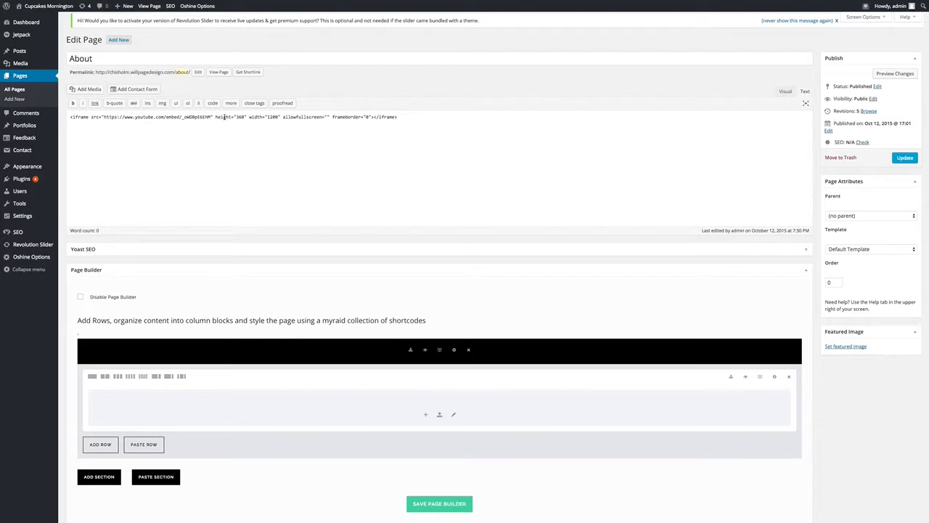
- View the live About Us page on the website and return to the About page editor
{"action": "mouse_move", "coordinate": [213, 2]}
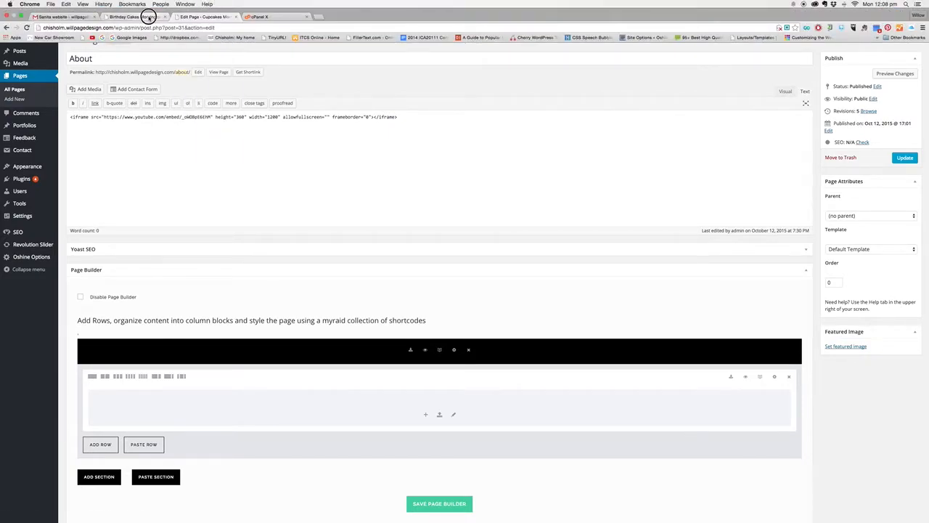
{"action": "left_click", "coordinate": [146, 15]}
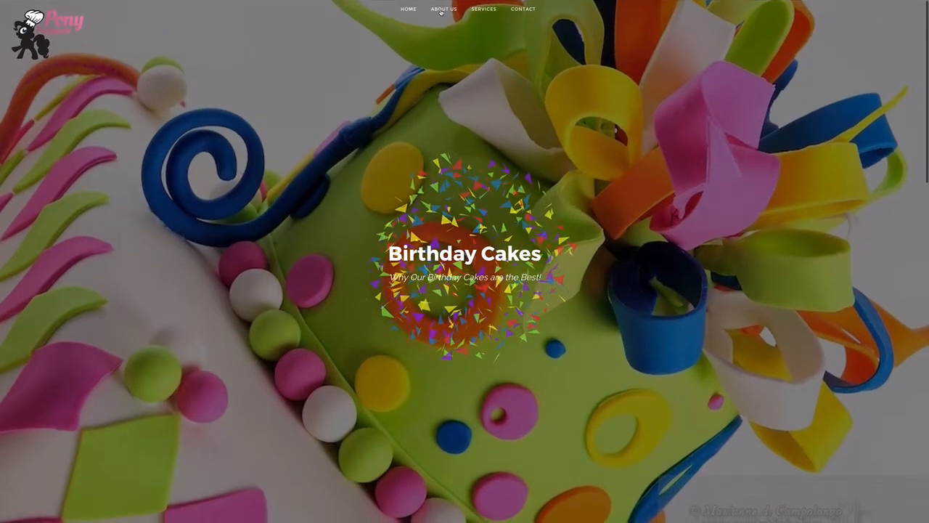
{"action": "left_click", "coordinate": [443, 11]}
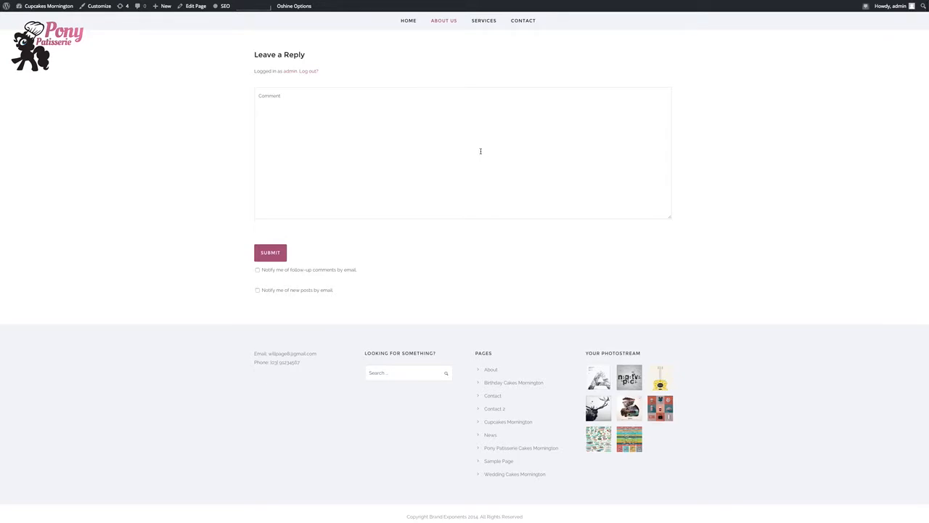
{"action": "mouse_move", "coordinate": [249, 3]}
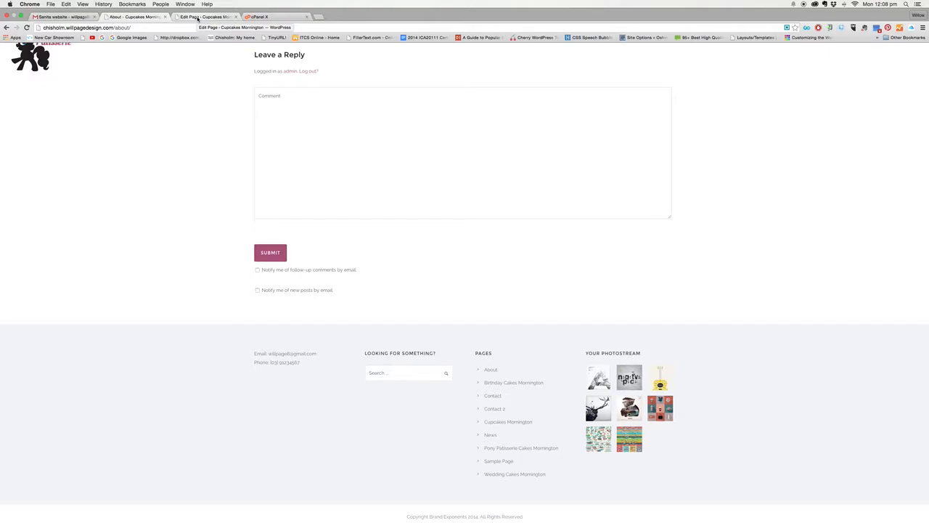
{"action": "left_click", "coordinate": [197, 18]}
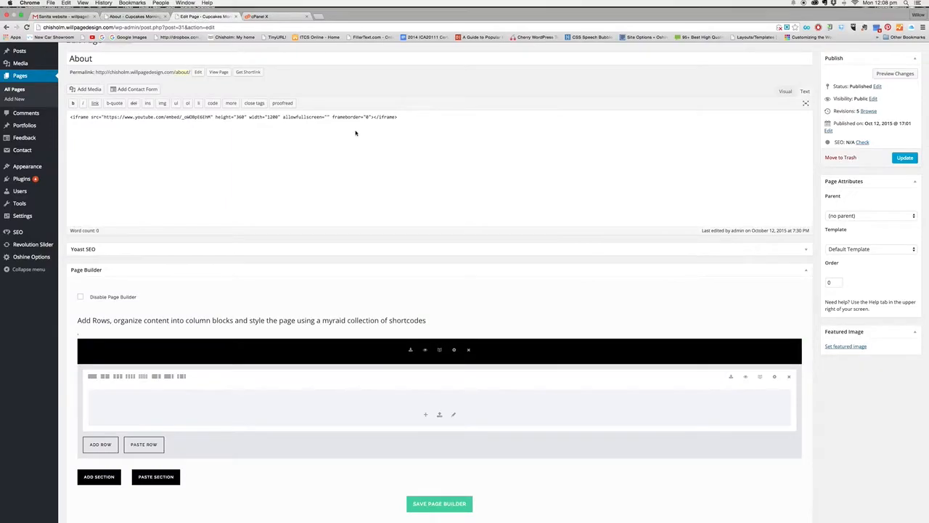
- Highlight the YouTube iframe code in the About page's text editor and compare it with the live About page
{"action": "left_click_drag", "start_coordinate": [170, 119], "coordinate": [397, 117]}
{"action": "left_click", "coordinate": [395, 117]}
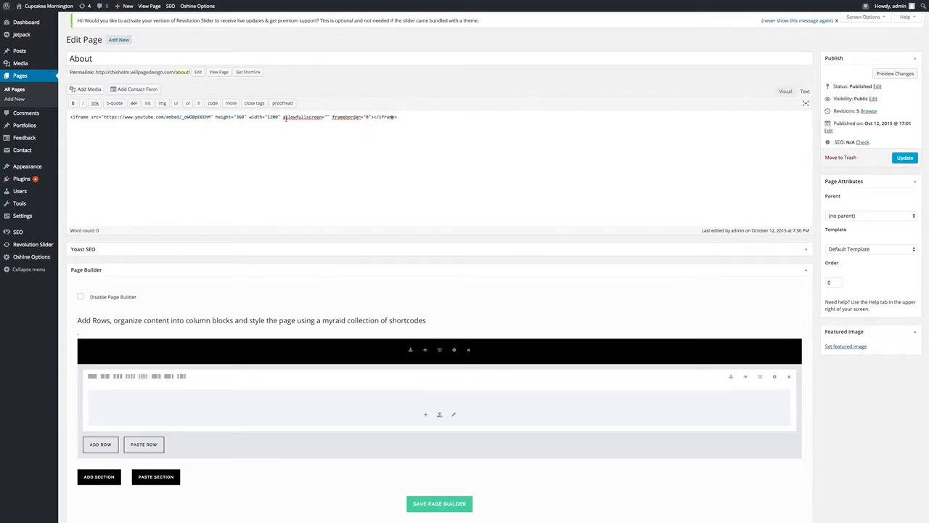
{"action": "left_click_drag", "start_coordinate": [71, 116], "coordinate": [400, 117]}
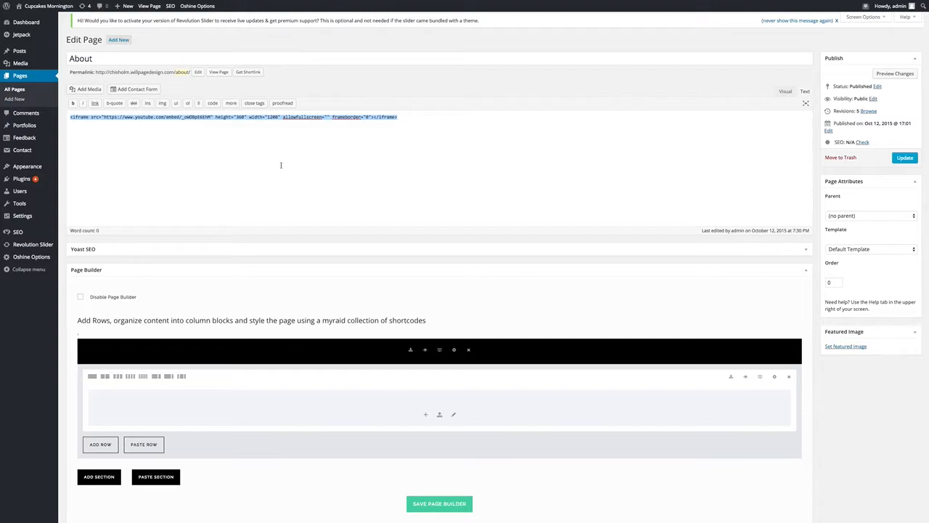
{"action": "mouse_move", "coordinate": [180, 1]}
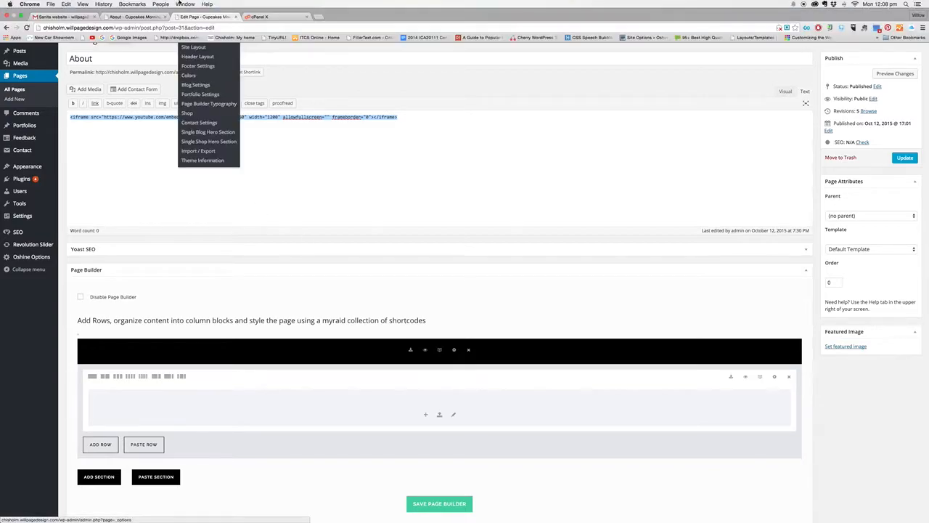
{"action": "left_click", "coordinate": [145, 16]}
{"action": "mouse_move", "coordinate": [447, 26]}
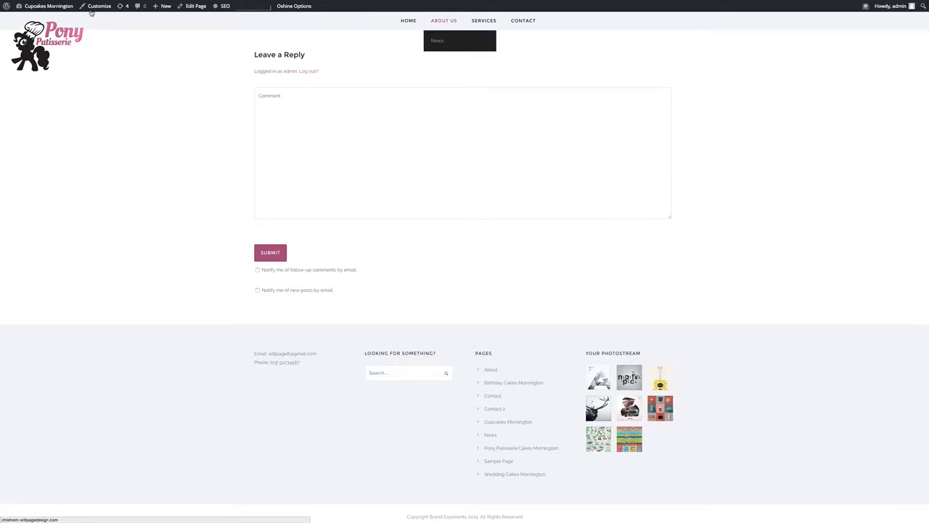
{"action": "mouse_move", "coordinate": [137, 2]}
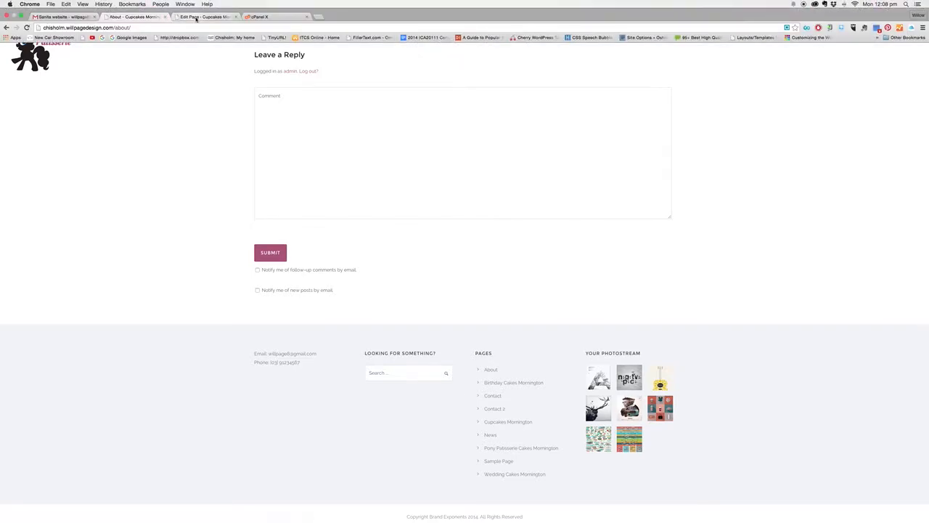
{"action": "left_click", "coordinate": [200, 16]}
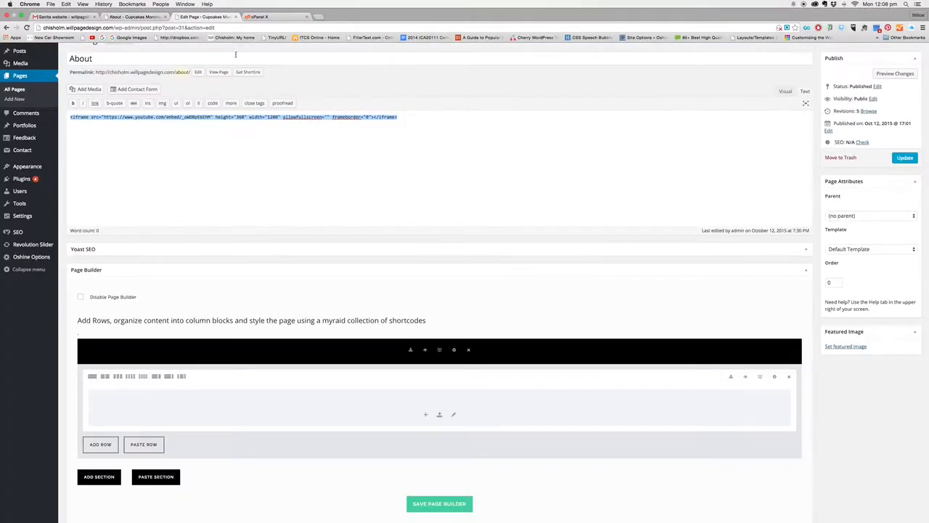
{"action": "left_click", "coordinate": [262, 119]}
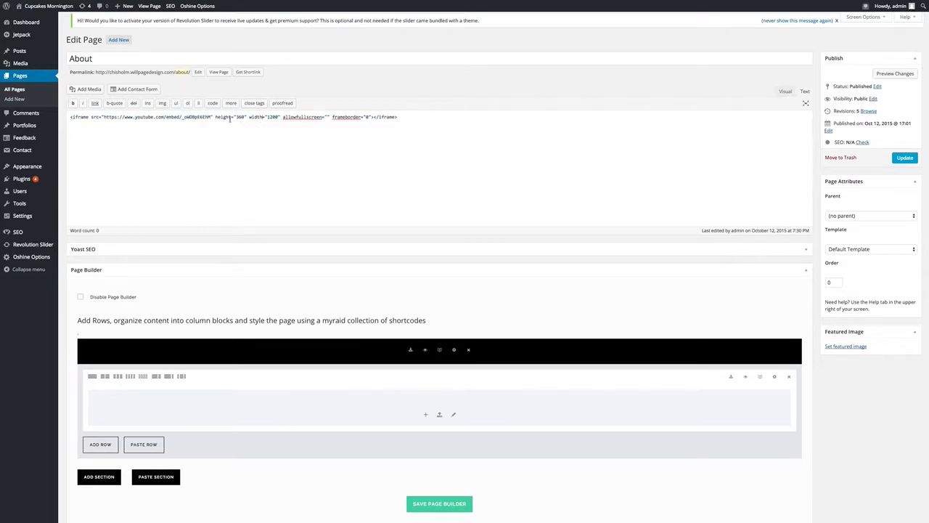
- Try two-column and five-column layouts on the page builder row and return it to a single column
{"action": "scroll", "coordinate": [264, 154], "scroll_direction": "down", "scroll_amount": 3}
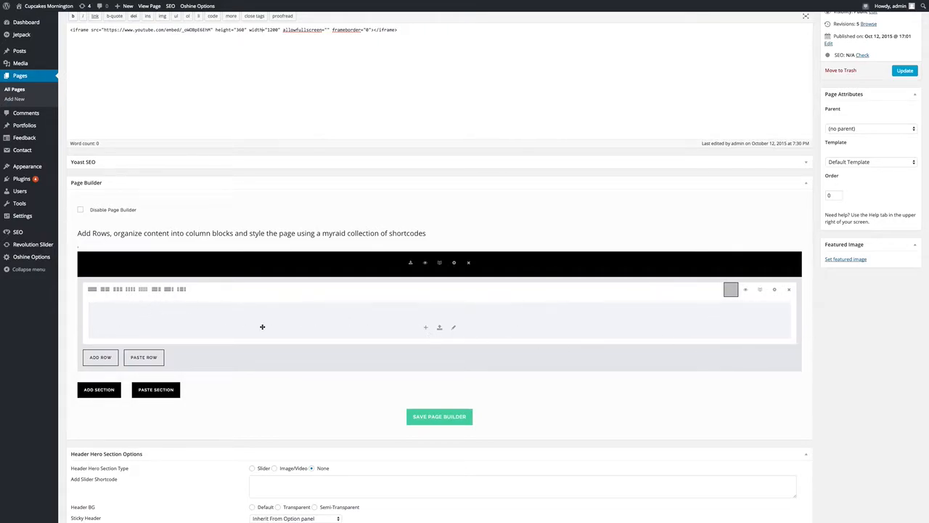
{"action": "left_click", "coordinate": [105, 289]}
{"action": "left_click", "coordinate": [92, 290]}
{"action": "left_click", "coordinate": [142, 289]}
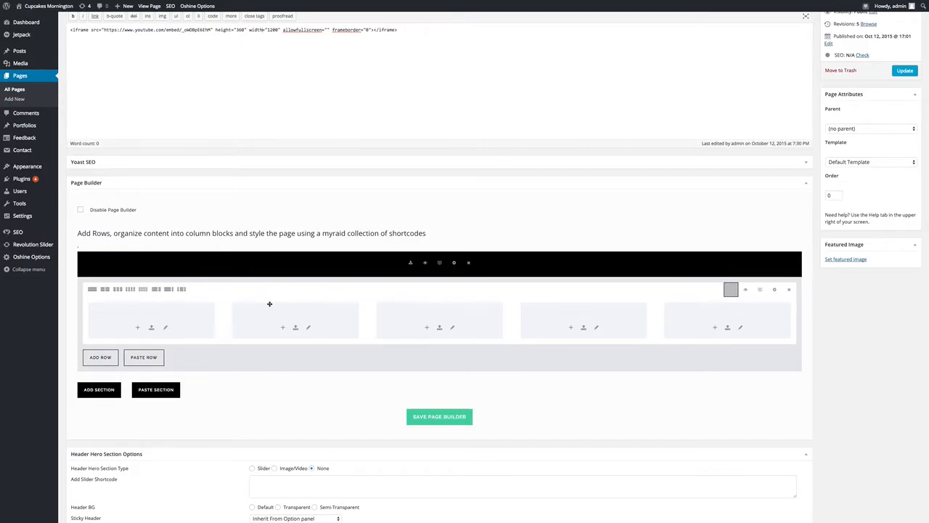
{"action": "left_click", "coordinate": [92, 290]}
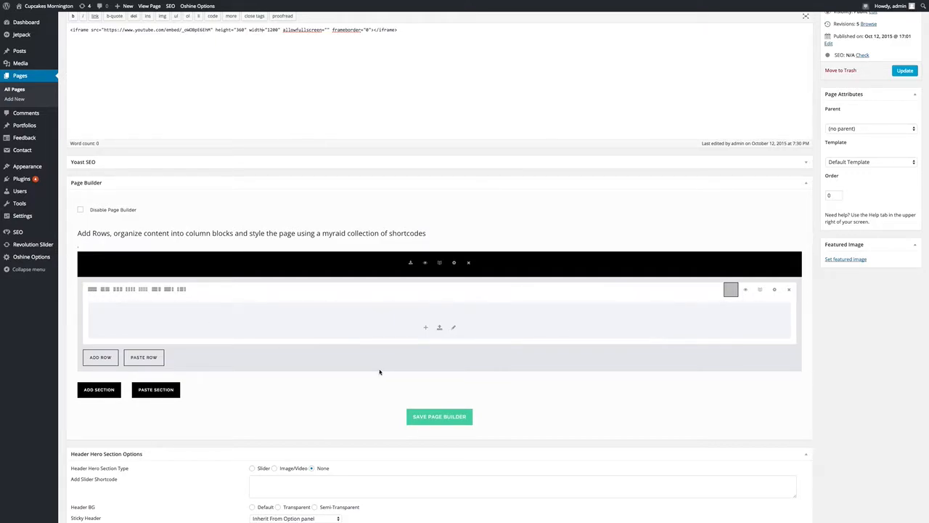
- Add a Special Title - Style 1 module to the row's column and set its title heading tag to H2
{"action": "left_click", "coordinate": [427, 329]}
{"action": "scroll", "coordinate": [352, 313], "scroll_direction": "down", "scroll_amount": 5}
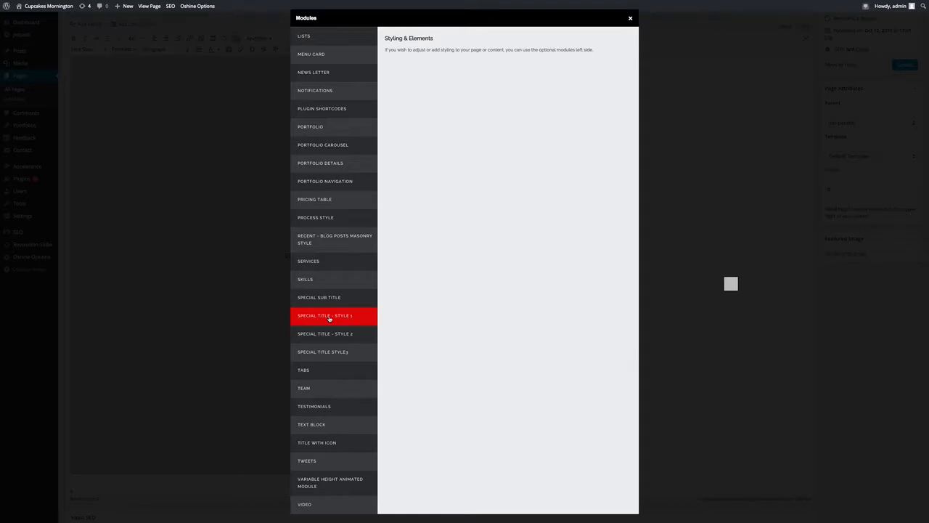
{"action": "left_click", "coordinate": [329, 317]}
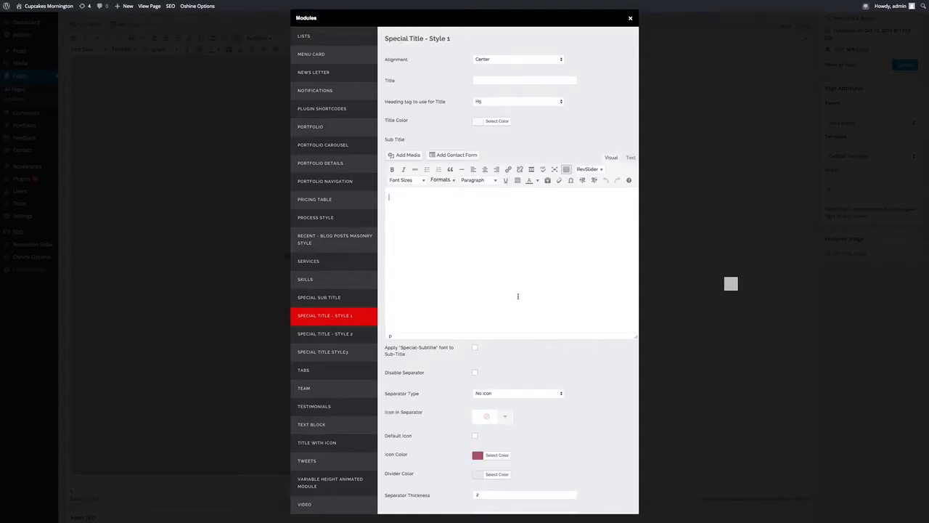
{"action": "left_click", "coordinate": [561, 101]}
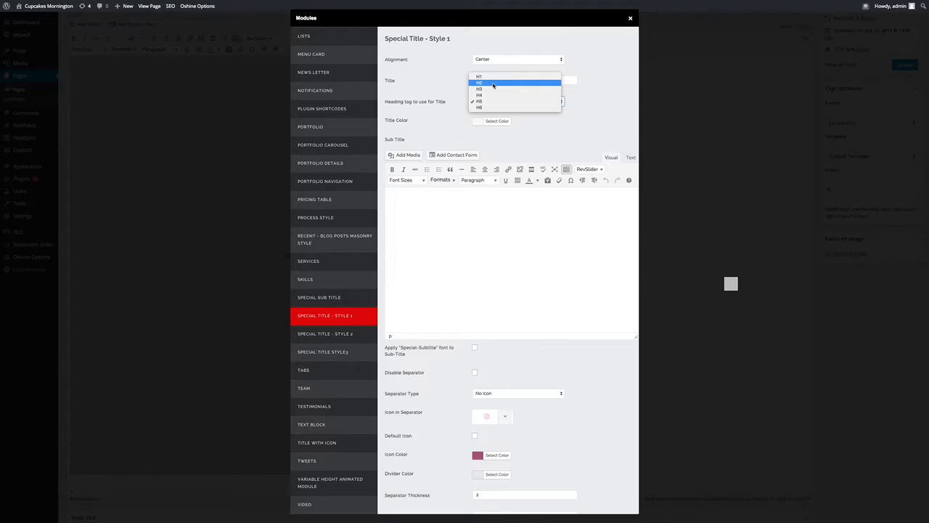
{"action": "left_click", "coordinate": [493, 84]}
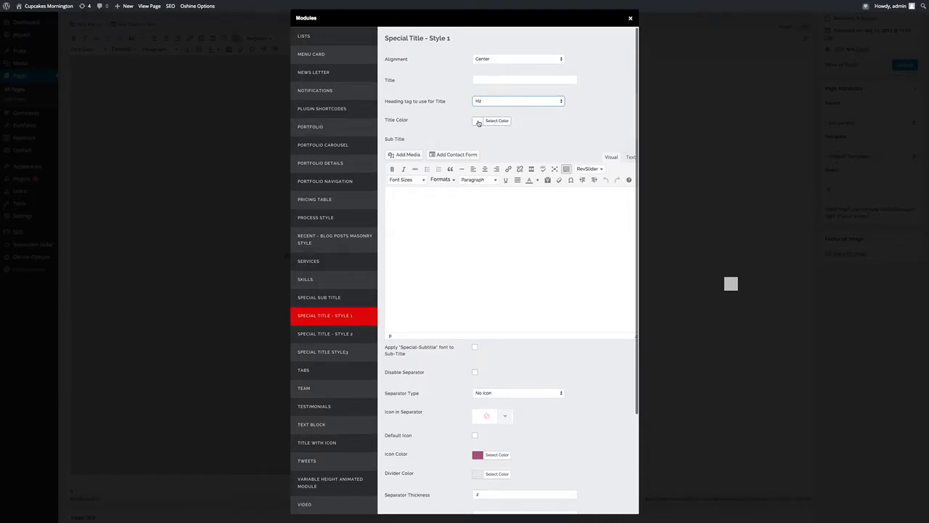
- Examine the title color picker and the remaining settings of the Special Title - Style 1 module
{"action": "scroll", "coordinate": [489, 129], "scroll_direction": "down", "scroll_amount": 1}
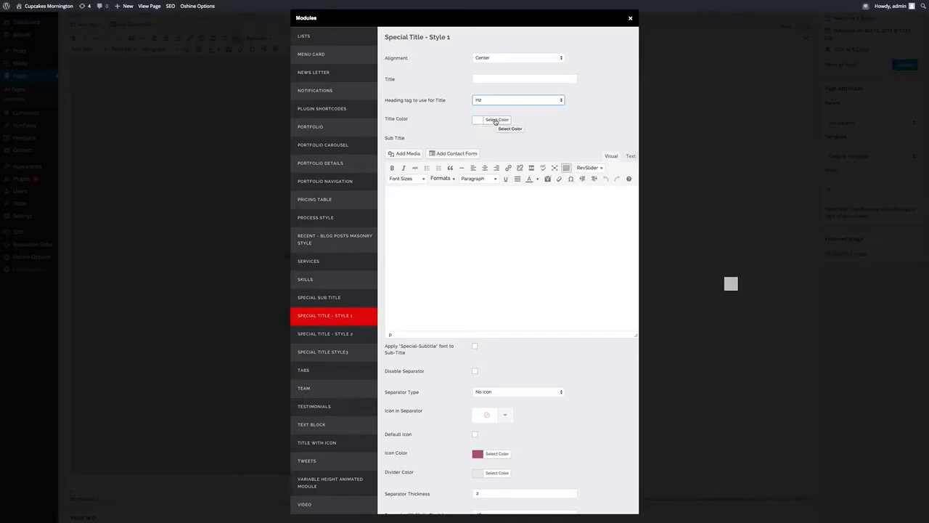
{"action": "left_click", "coordinate": [493, 120]}
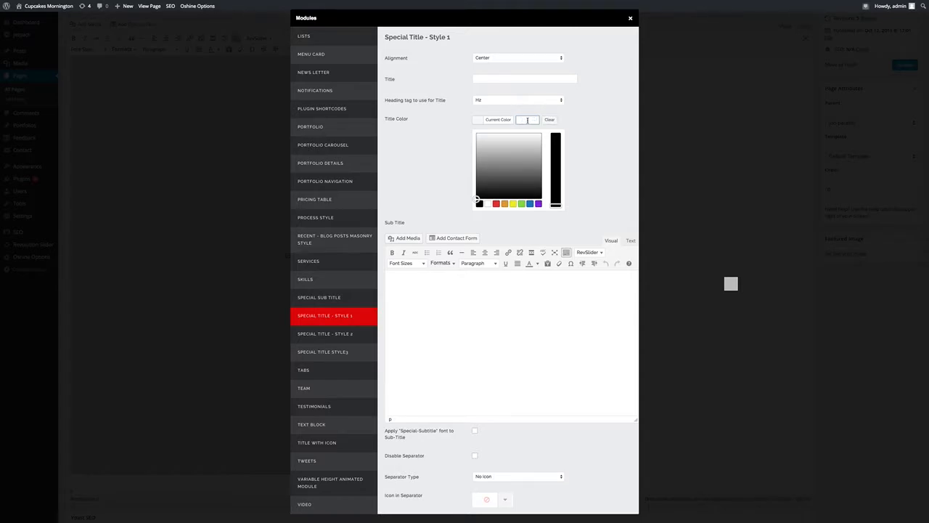
{"action": "left_click", "coordinate": [472, 317]}
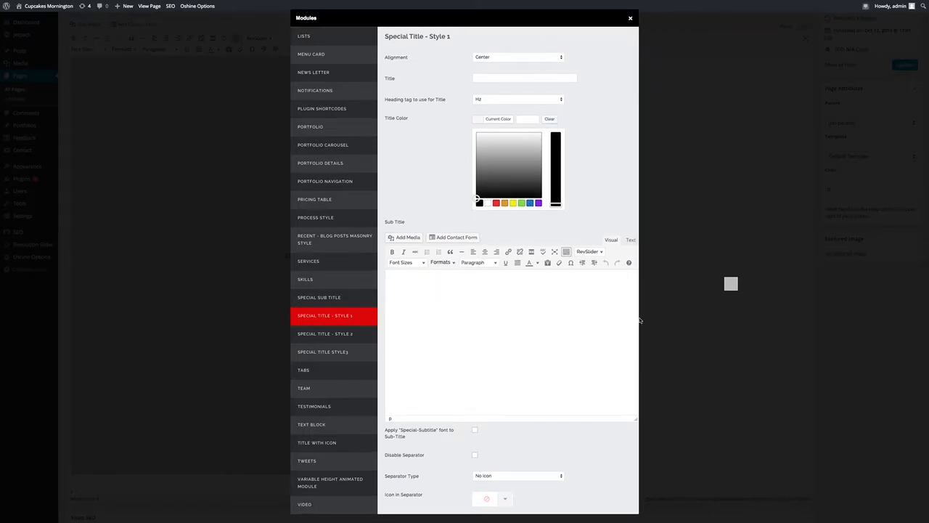
{"action": "scroll", "coordinate": [515, 307], "scroll_direction": "down", "scroll_amount": 2}
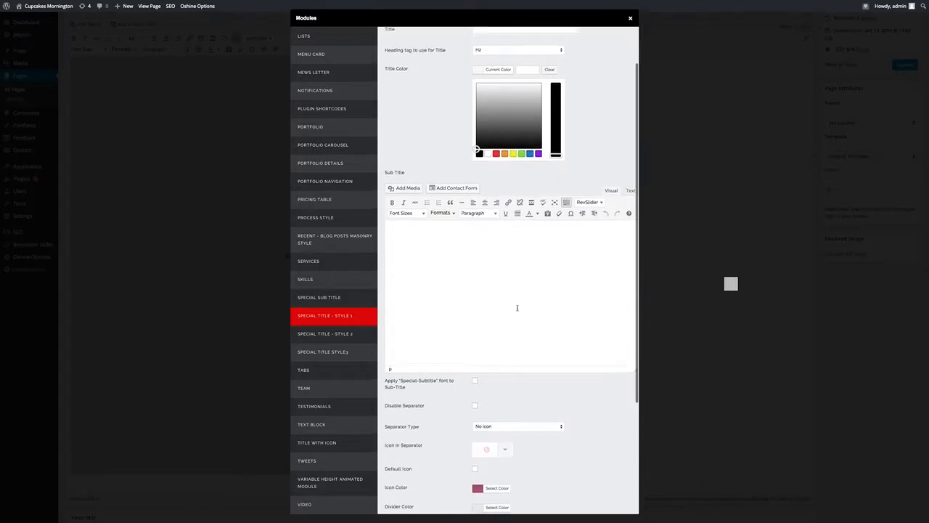
{"action": "scroll", "coordinate": [516, 308], "scroll_direction": "down", "scroll_amount": 2}
{"action": "scroll", "coordinate": [516, 307], "scroll_direction": "up", "scroll_amount": 3}
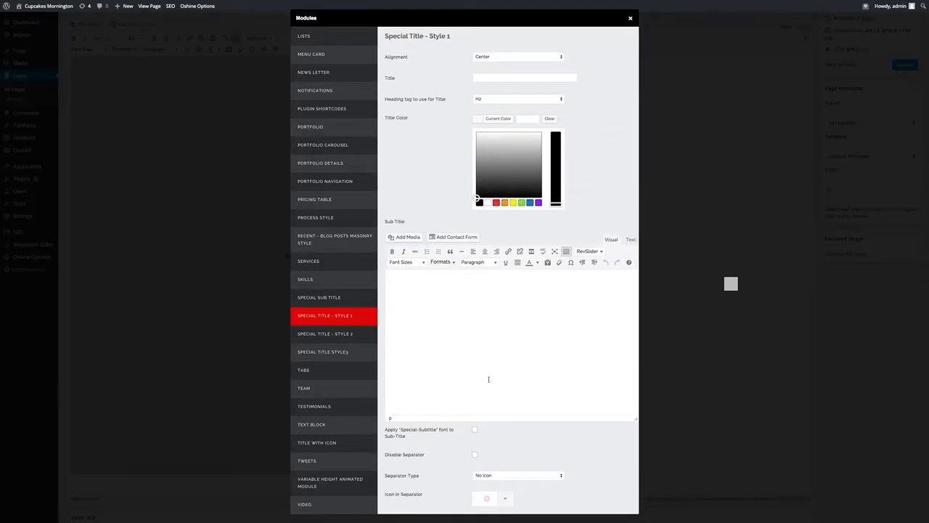
{"action": "scroll", "coordinate": [531, 339], "scroll_direction": "up", "scroll_amount": 1}
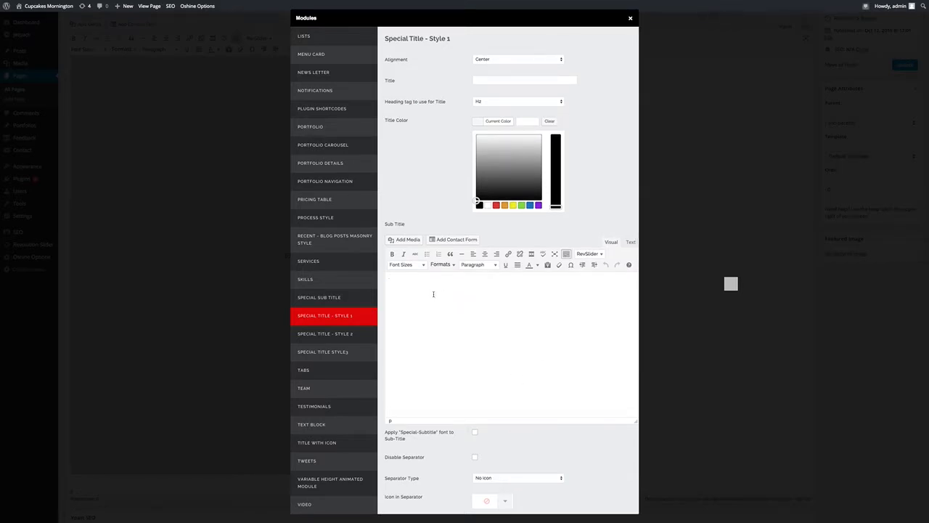
- Enter "Welcome to Pony Cupcakes" as the special title's text
{"action": "left_click", "coordinate": [517, 80]}
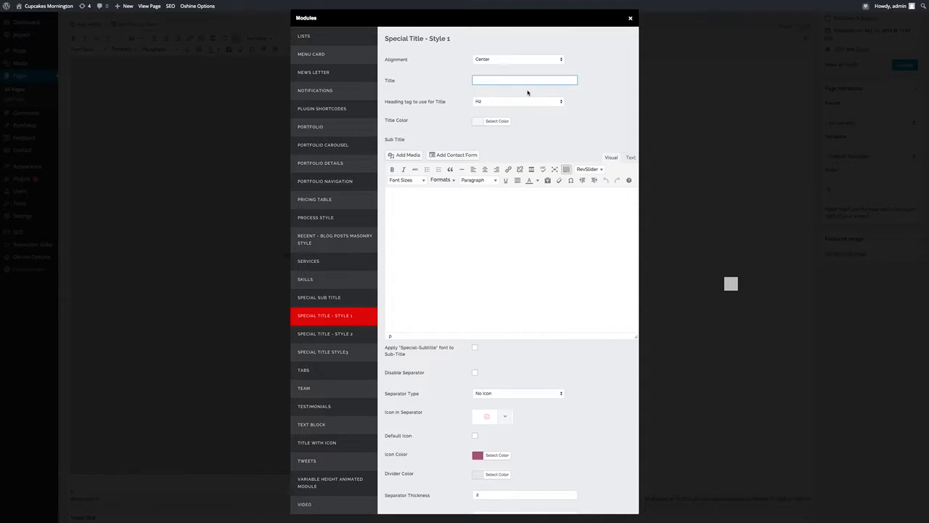
{"action": "type", "text": "We"}
{"action": "type", "text": "lcome"}
{"action": "type", "text": " to "}
{"action": "type", "text": "Por"}
{"action": "type", "text": "ny Cupcakes"}
{"action": "left_click", "coordinate": [439, 206]}
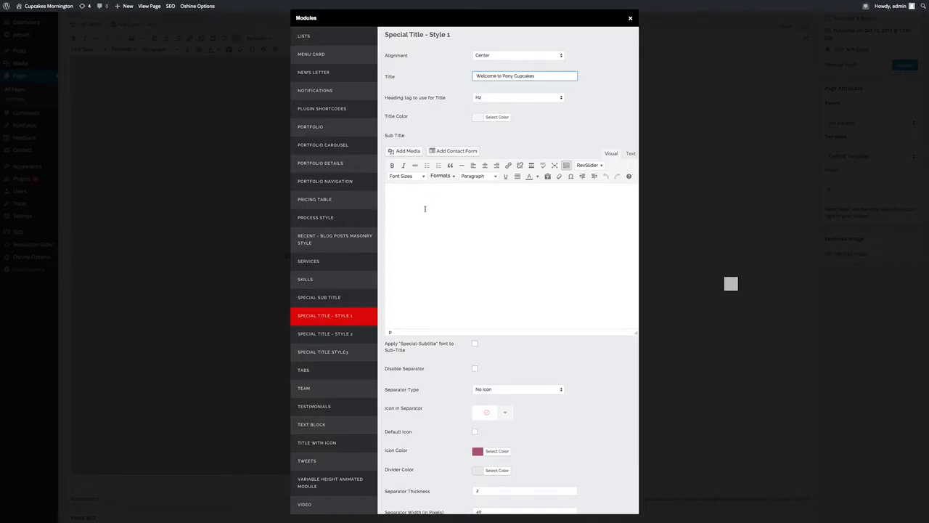
- Set the special title's separator type to With Icon
{"action": "scroll", "coordinate": [447, 205], "scroll_direction": "down", "scroll_amount": 3}
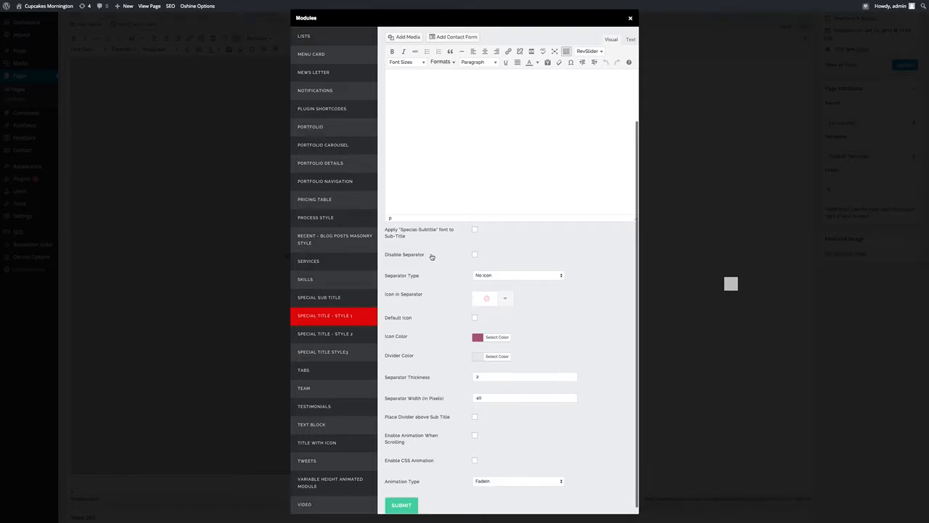
{"action": "left_click", "coordinate": [562, 276]}
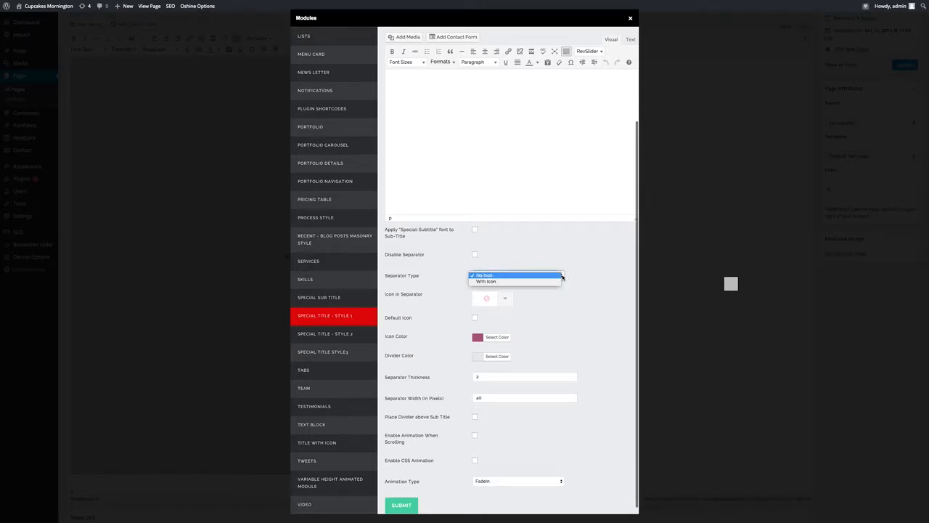
{"action": "left_click", "coordinate": [549, 282]}
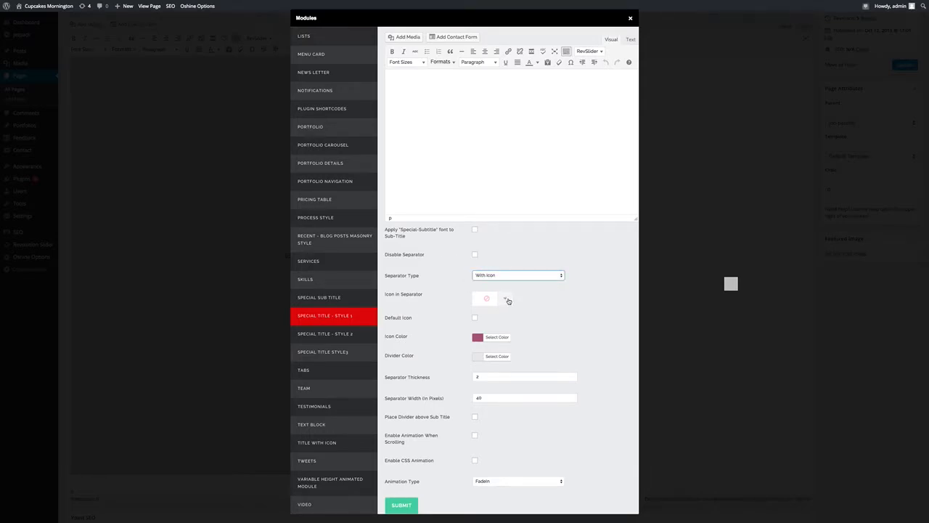
- Browse the separator icon list and choose the bicycle icon for the special title's separator
{"action": "left_click", "coordinate": [506, 299]}
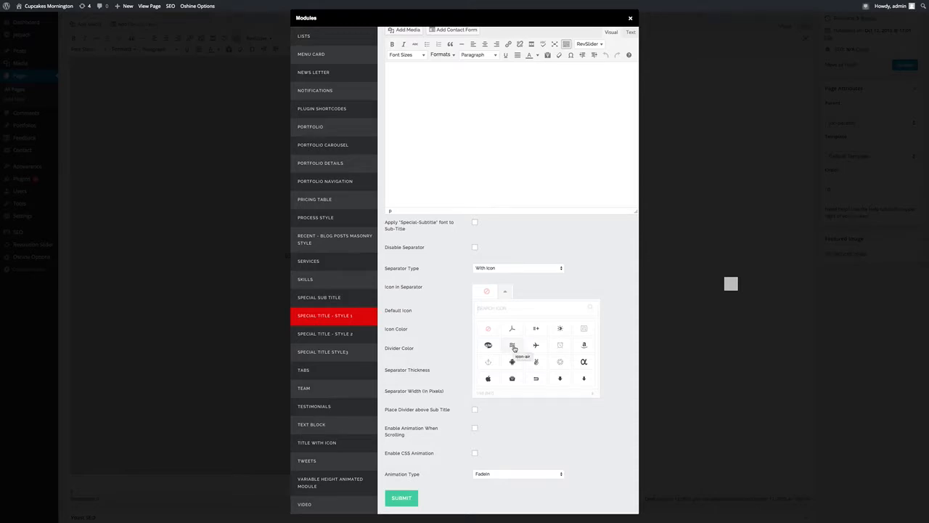
{"action": "left_click", "coordinate": [592, 394]}
{"action": "left_click", "coordinate": [593, 395]}
{"action": "left_click", "coordinate": [592, 394]}
{"action": "left_click", "coordinate": [593, 394]}
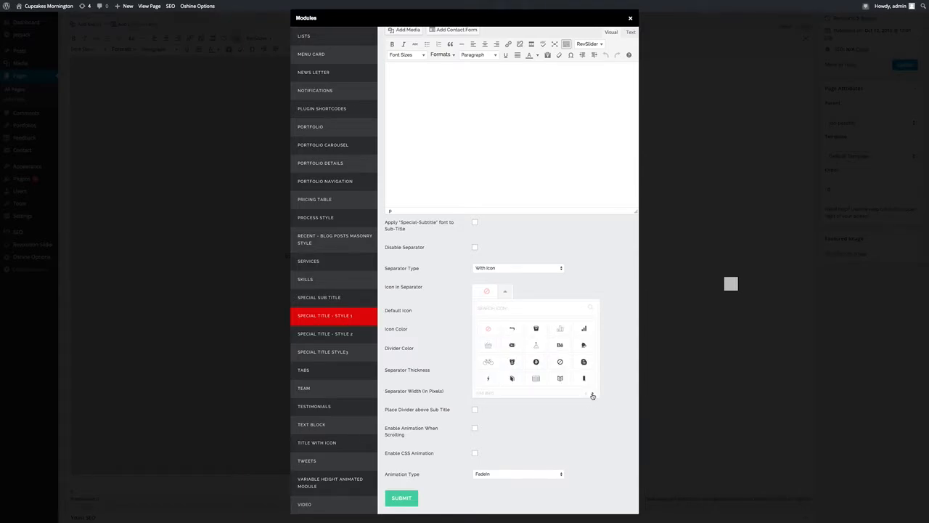
{"action": "left_click", "coordinate": [488, 361]}
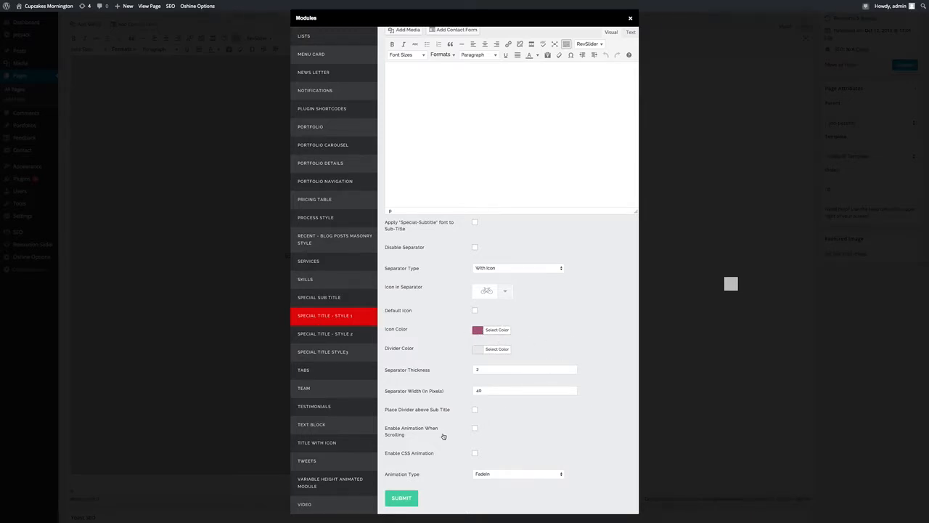
- Enable CSS animation for the special title with the SlideInLeft animation type and submit the module
{"action": "scroll", "coordinate": [474, 163], "scroll_direction": "up", "scroll_amount": 3}
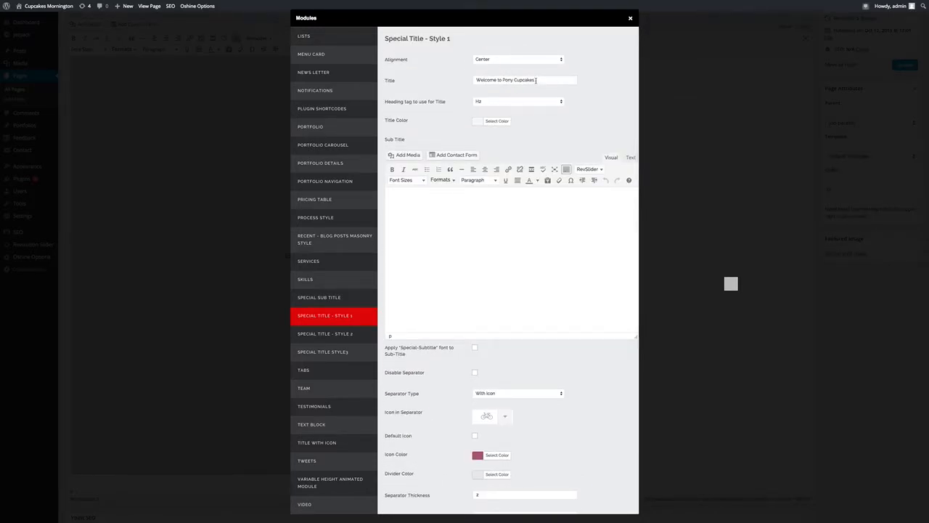
{"action": "scroll", "coordinate": [497, 257], "scroll_direction": "down", "scroll_amount": 1}
{"action": "scroll", "coordinate": [501, 268], "scroll_direction": "up", "scroll_amount": 1}
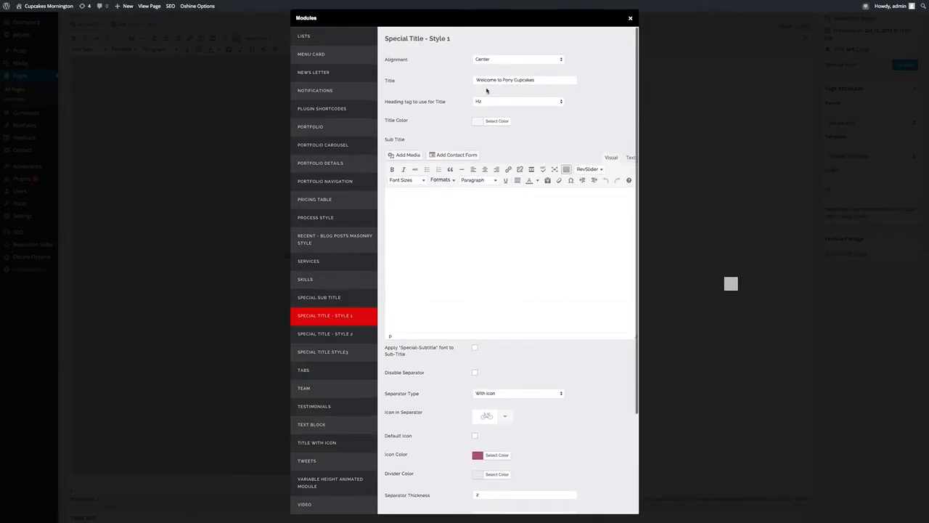
{"action": "scroll", "coordinate": [512, 101], "scroll_direction": "down", "scroll_amount": 3}
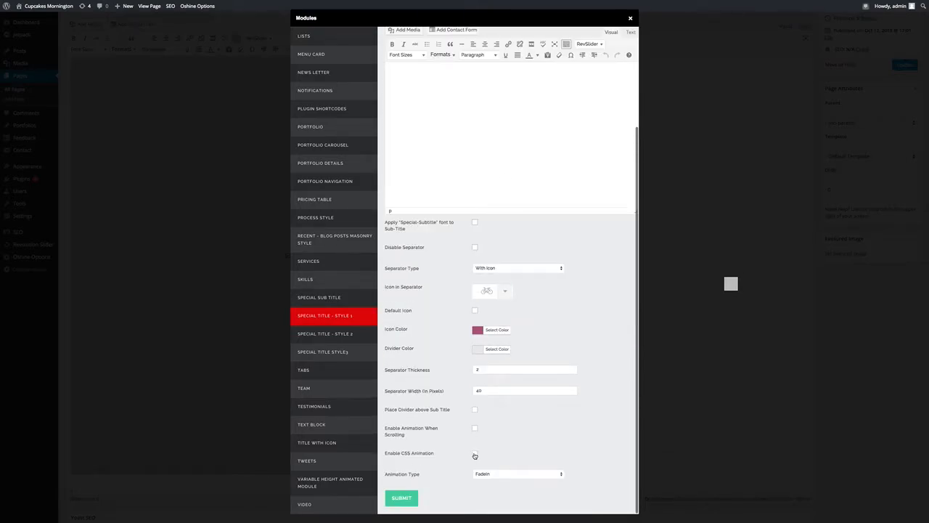
{"action": "left_click", "coordinate": [475, 454]}
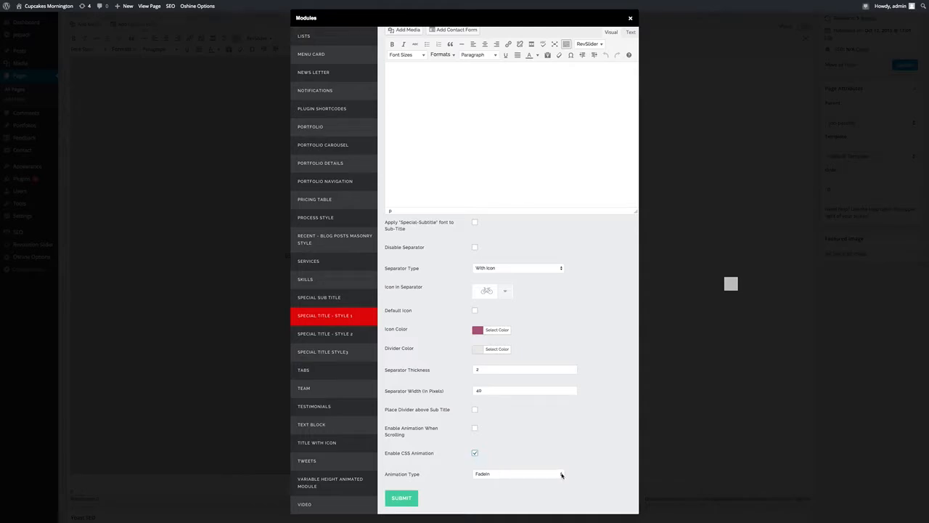
{"action": "left_click", "coordinate": [561, 475]}
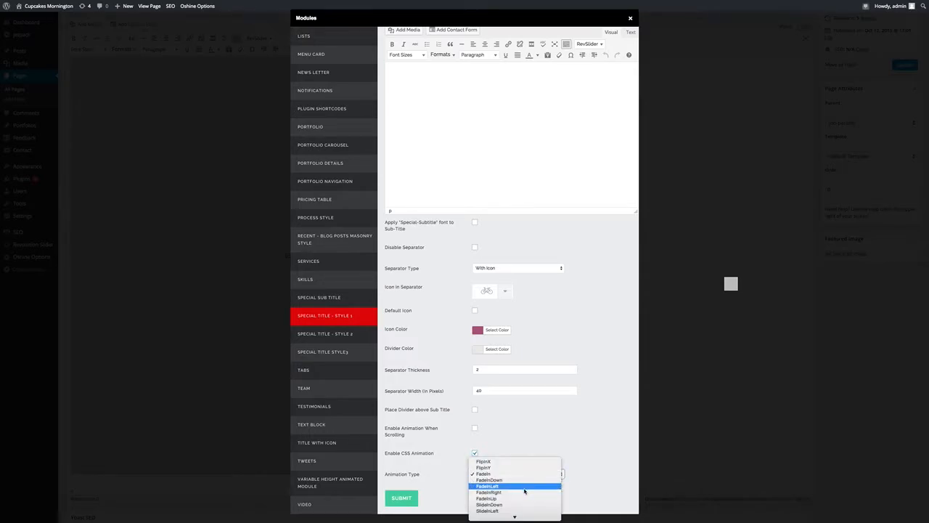
{"action": "scroll", "coordinate": [522, 496], "scroll_direction": "down", "scroll_amount": 2}
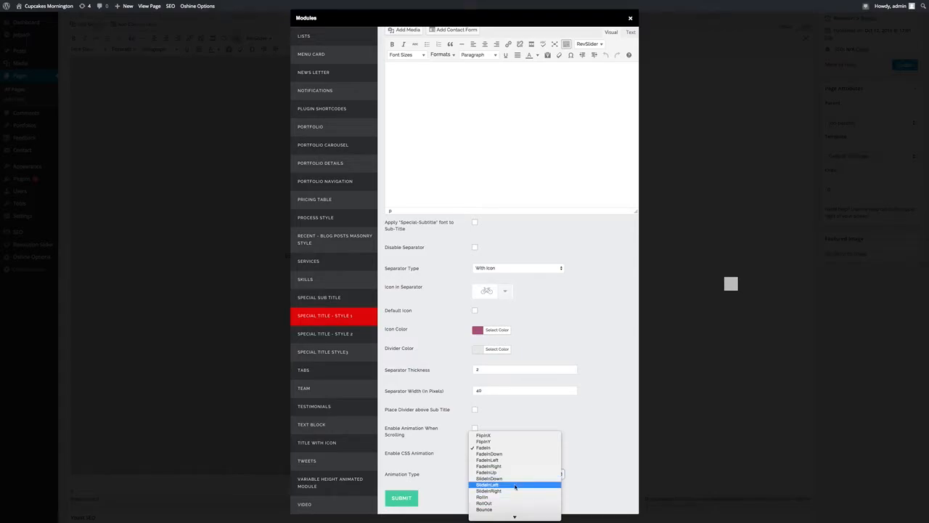
{"action": "left_click", "coordinate": [515, 485]}
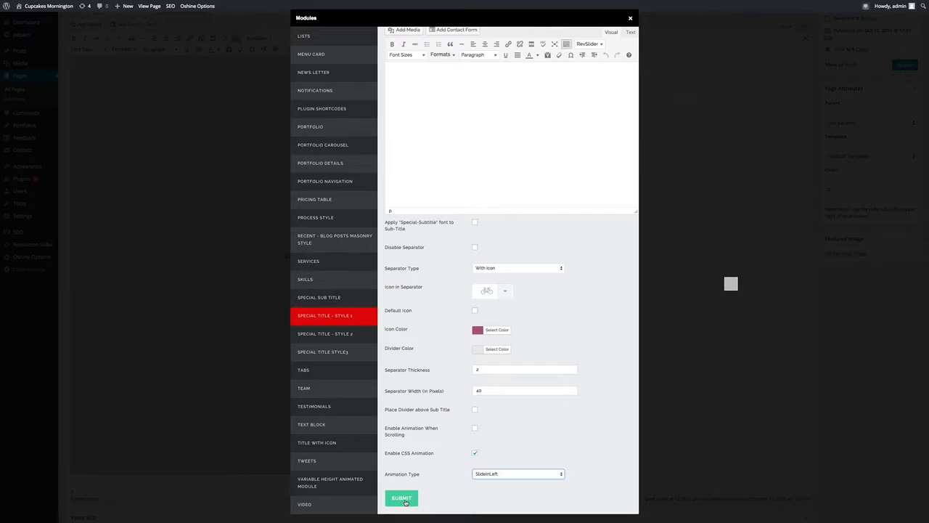
{"action": "left_click", "coordinate": [404, 500]}
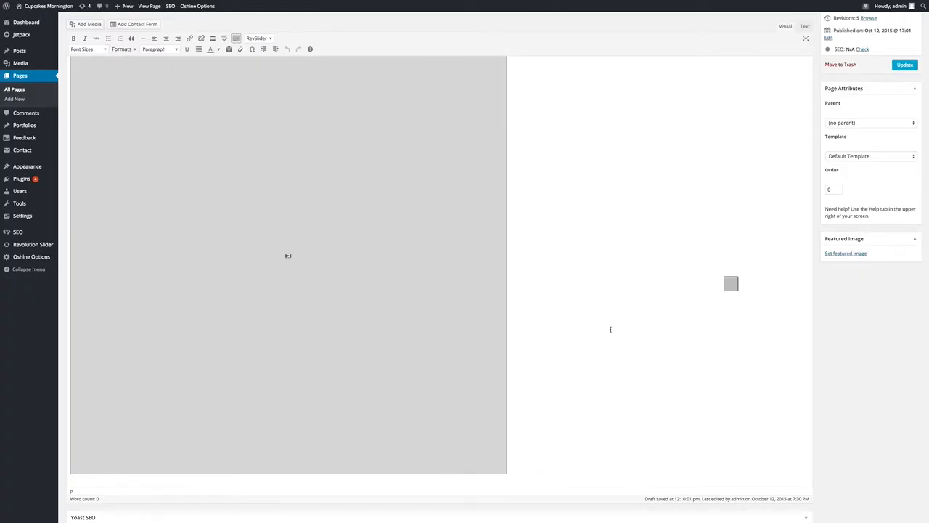
- Add a Special Sub Title module below the special title with the text "We are pleased to meet you..."
{"action": "scroll", "coordinate": [595, 261], "scroll_direction": "down", "scroll_amount": 6}
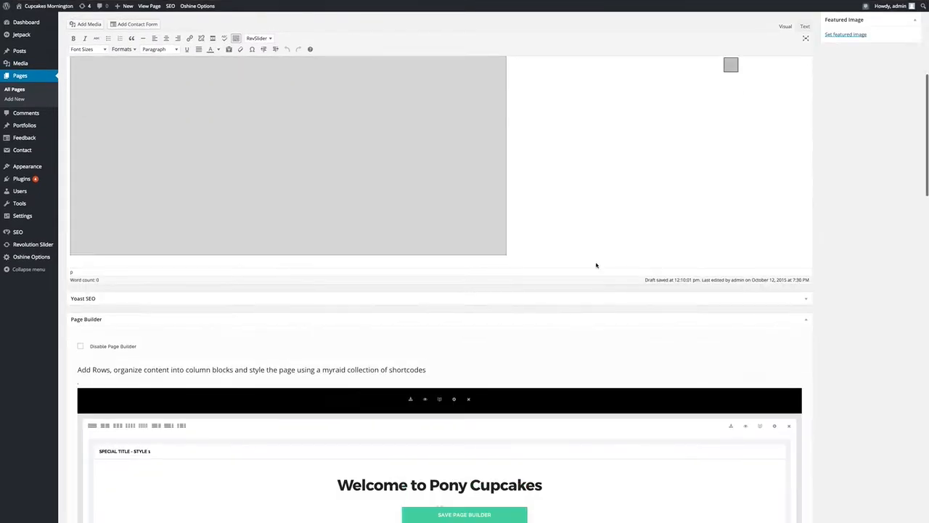
{"action": "scroll", "coordinate": [595, 265], "scroll_direction": "down", "scroll_amount": 3}
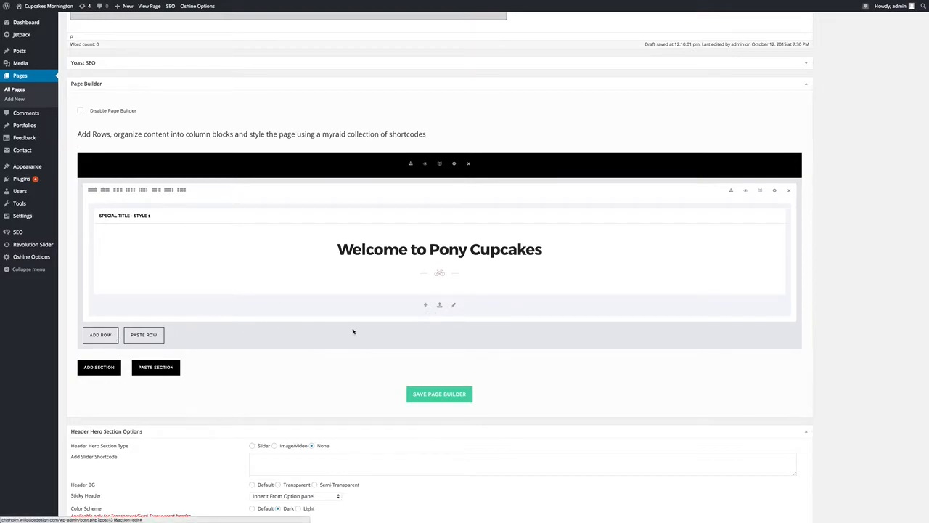
{"action": "left_click", "coordinate": [426, 305]}
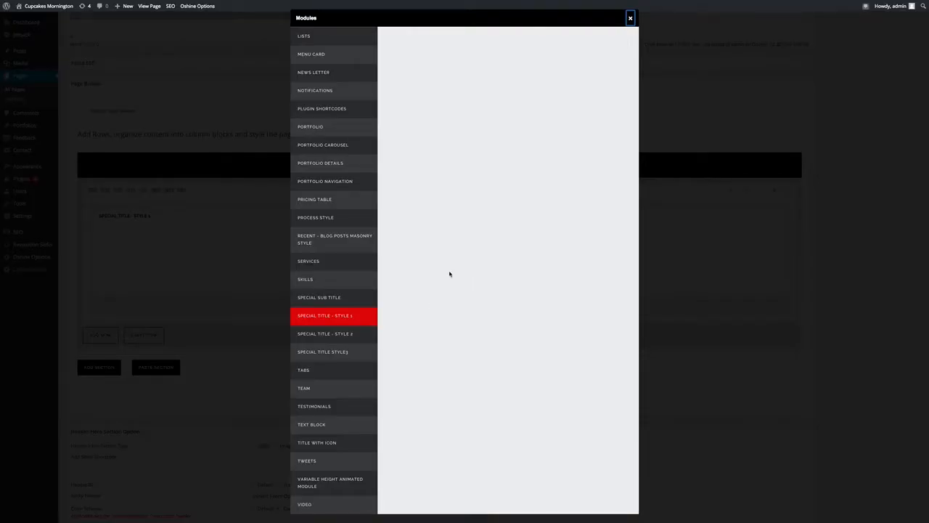
{"action": "left_click", "coordinate": [329, 297]}
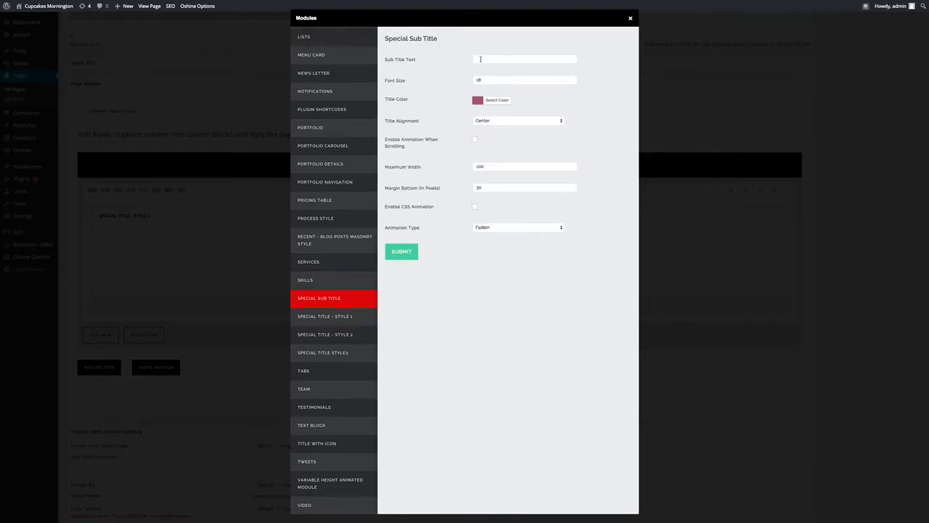
{"action": "left_click", "coordinate": [478, 60]}
{"action": "type", "text": "We are pleased to meet you..."}
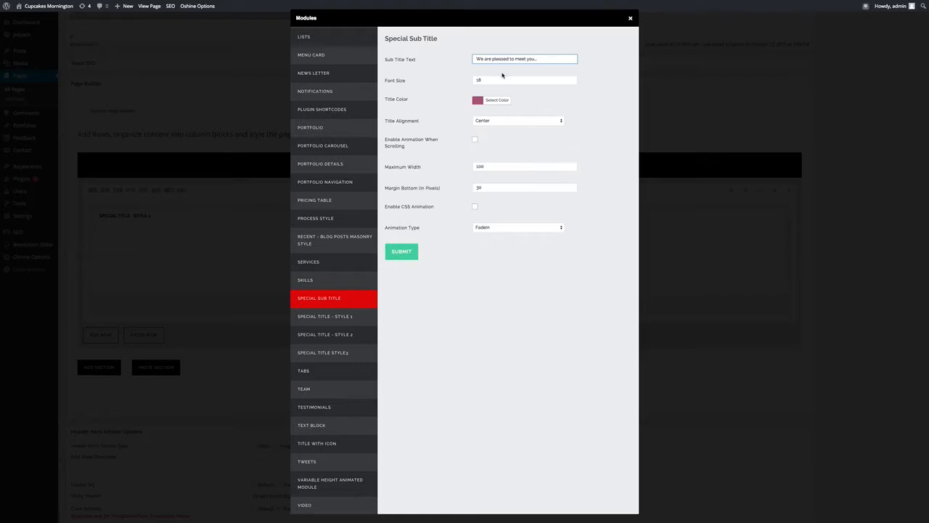
- Set the subtitle's font size to 24, enable its CSS animation and submit the module
{"action": "left_click_drag", "start_coordinate": [488, 80], "coordinate": [465, 79]}
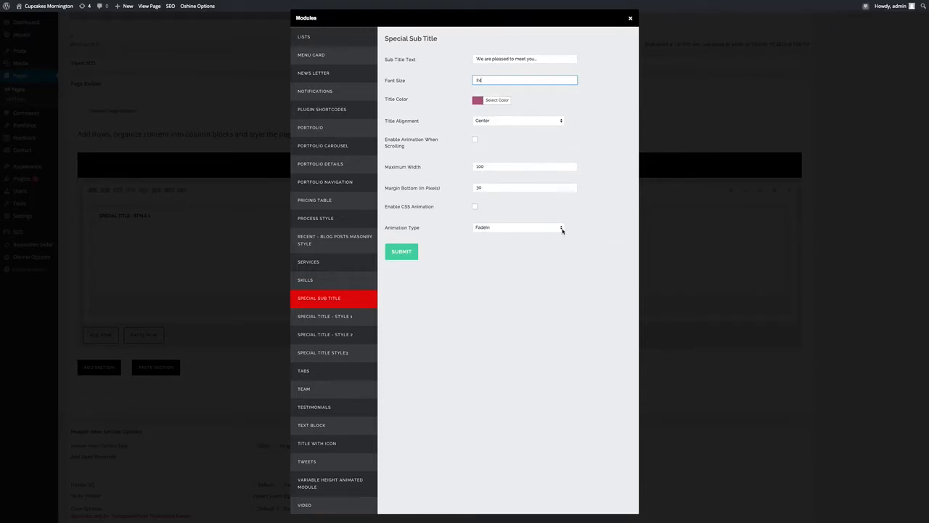
{"action": "left_click", "coordinate": [475, 207]}
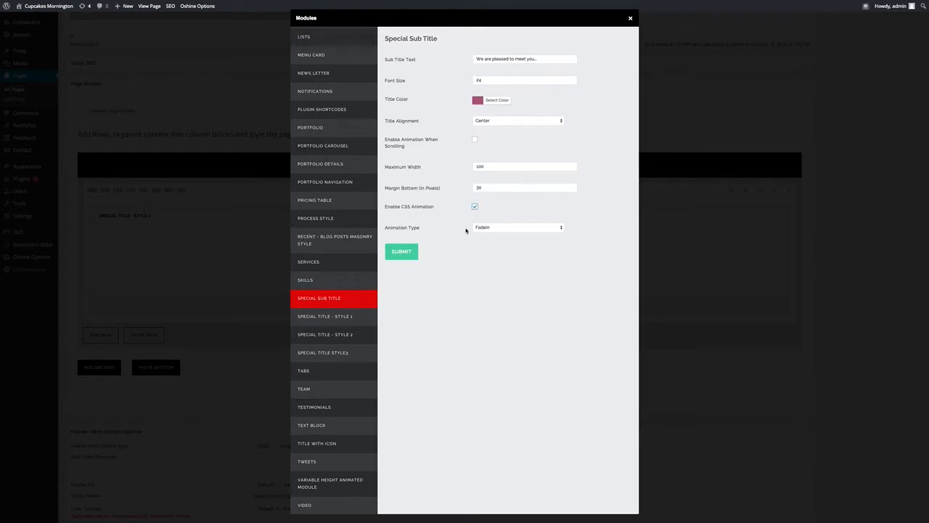
{"action": "left_click", "coordinate": [403, 254]}
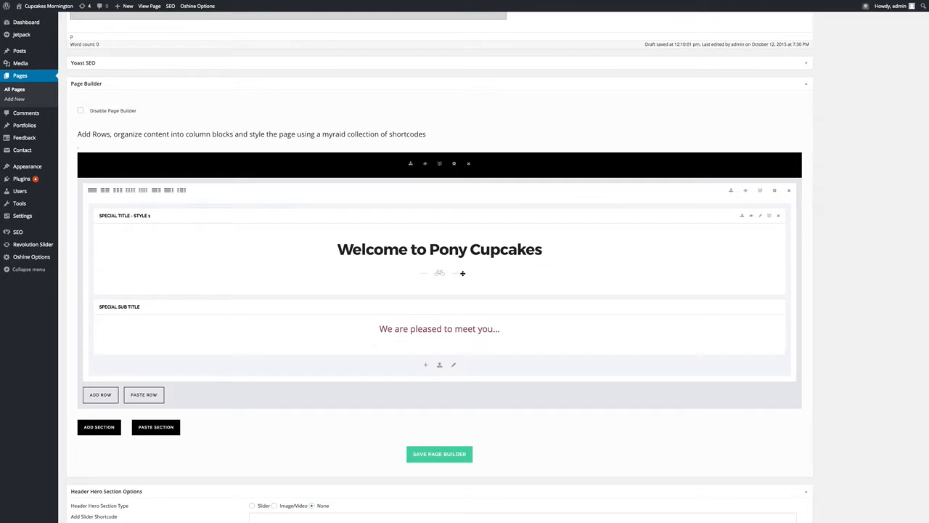
- Save the page builder content and update the About page
{"action": "scroll", "coordinate": [570, 235], "scroll_direction": "down", "scroll_amount": 2}
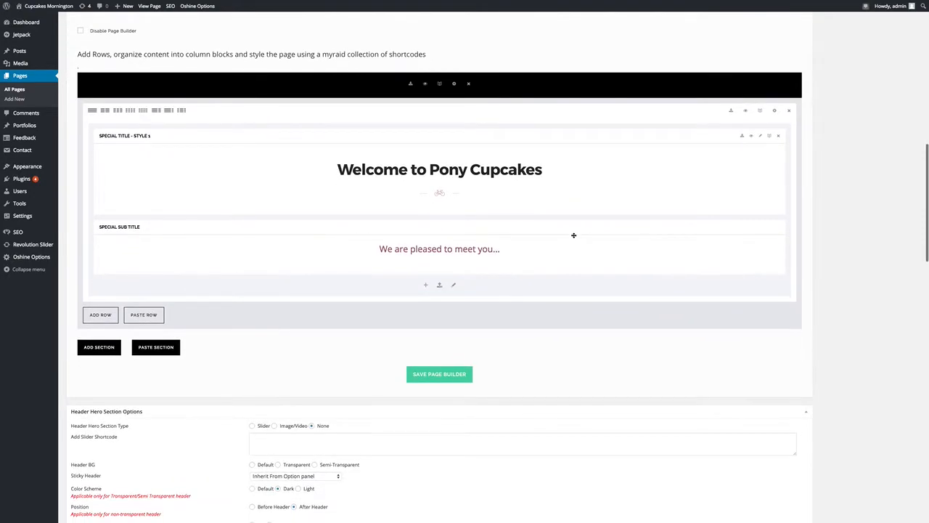
{"action": "scroll", "coordinate": [574, 234], "scroll_direction": "up", "scroll_amount": 2}
{"action": "left_click", "coordinate": [439, 440]}
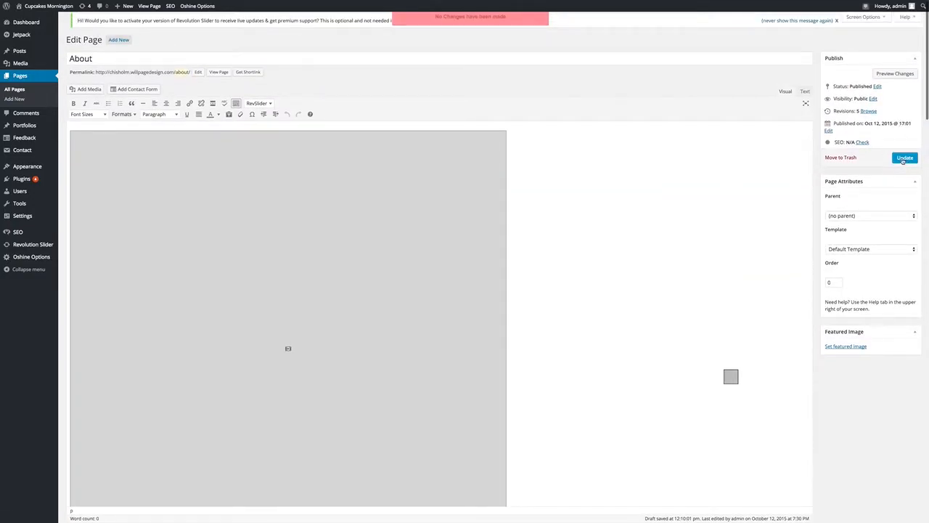
{"action": "scroll", "coordinate": [481, 245], "scroll_direction": "down", "scroll_amount": 7}
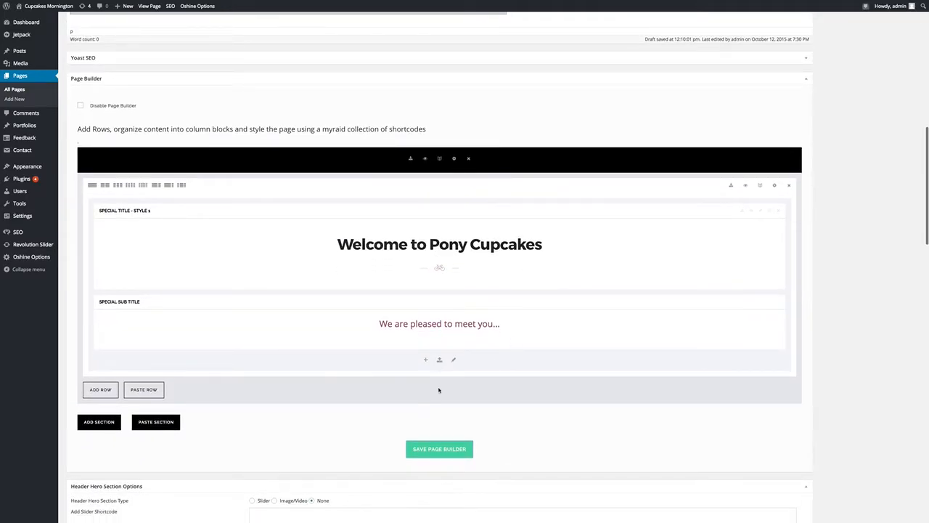
{"action": "scroll", "coordinate": [606, 282], "scroll_direction": "up", "scroll_amount": 7}
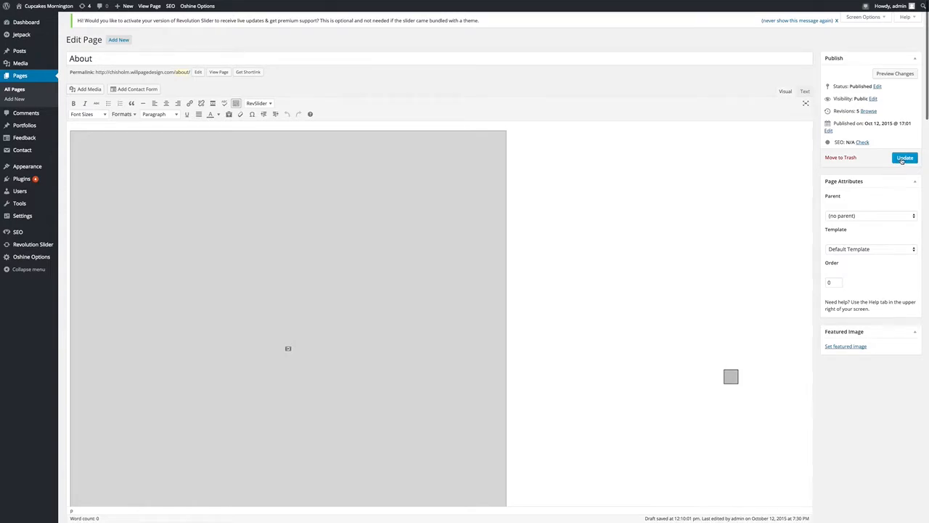
{"action": "left_click", "coordinate": [904, 159]}
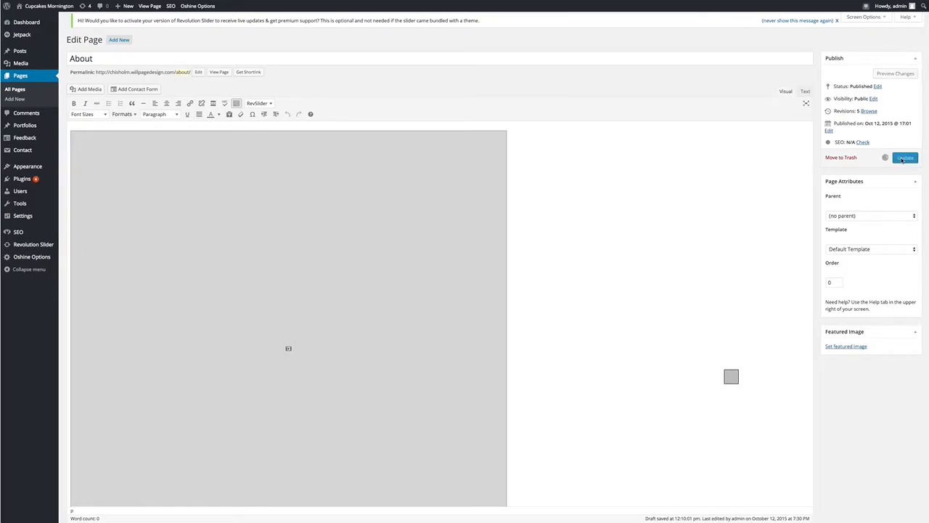
- Reload the live About page and examine the animated title, separator icon and subtitle
{"action": "mouse_move", "coordinate": [127, 6]}
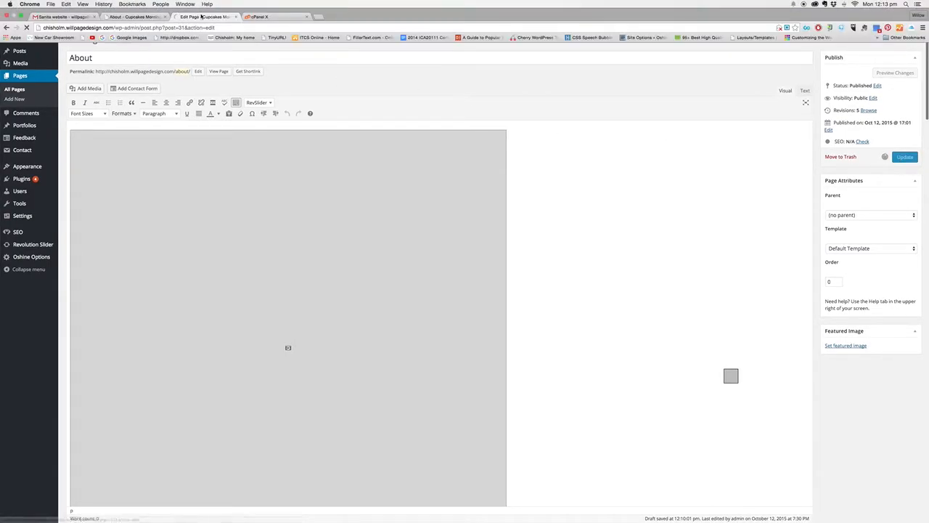
{"action": "left_click", "coordinate": [140, 17]}
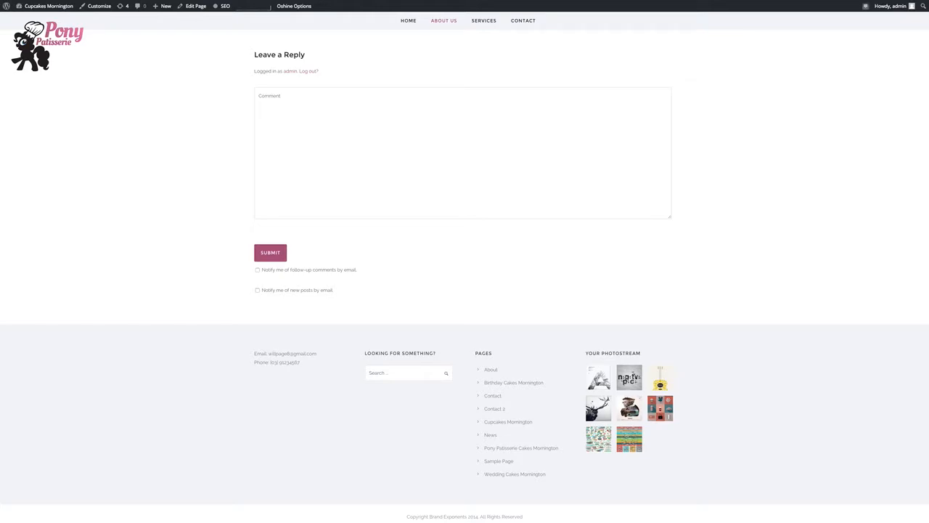
{"action": "mouse_move", "coordinate": [188, 4]}
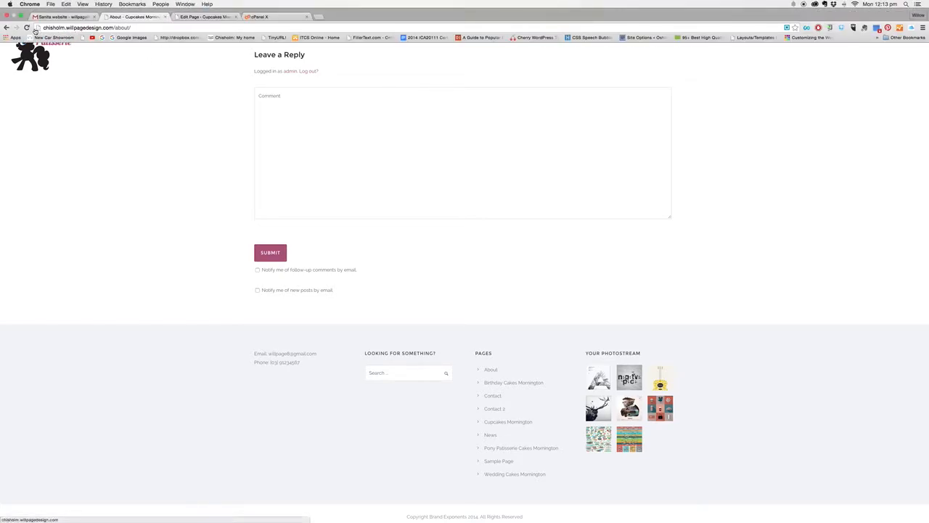
{"action": "left_click", "coordinate": [27, 28]}
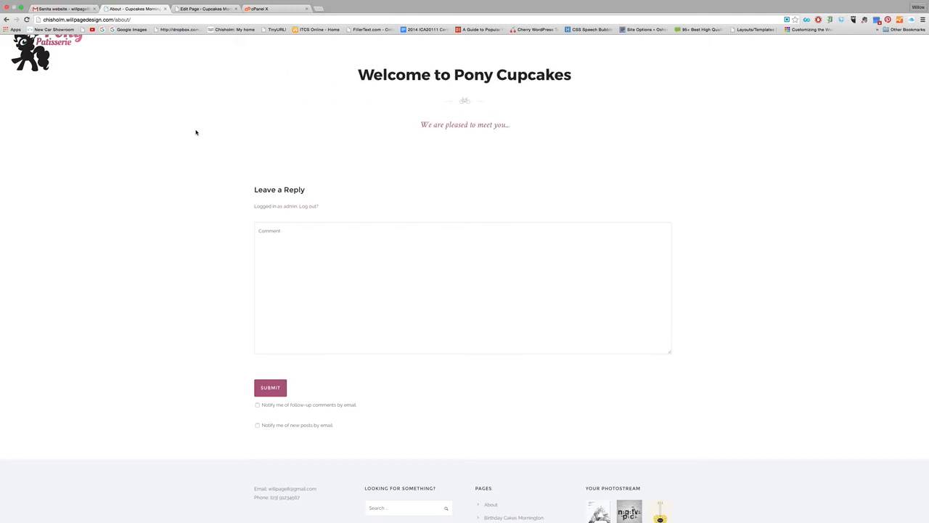
{"action": "scroll", "coordinate": [406, 94], "scroll_direction": "up", "scroll_amount": 1}
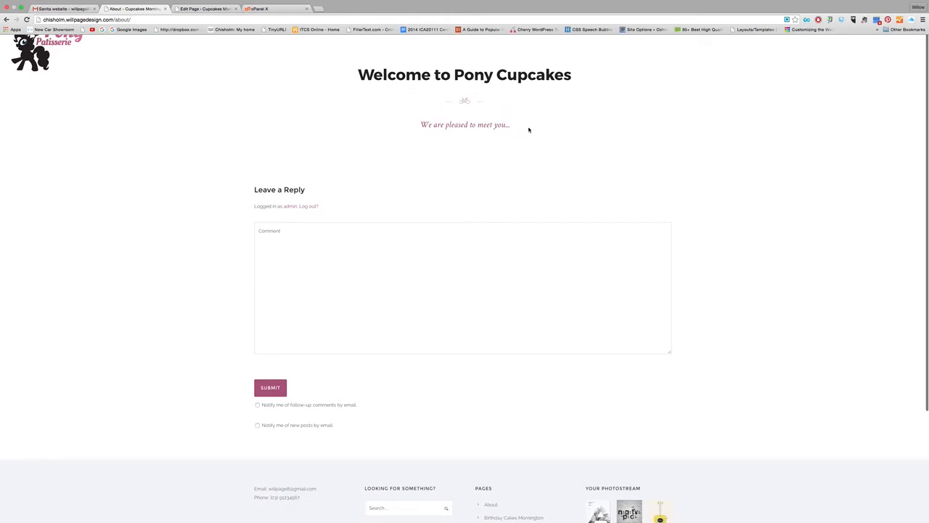
{"action": "left_click", "coordinate": [27, 20]}
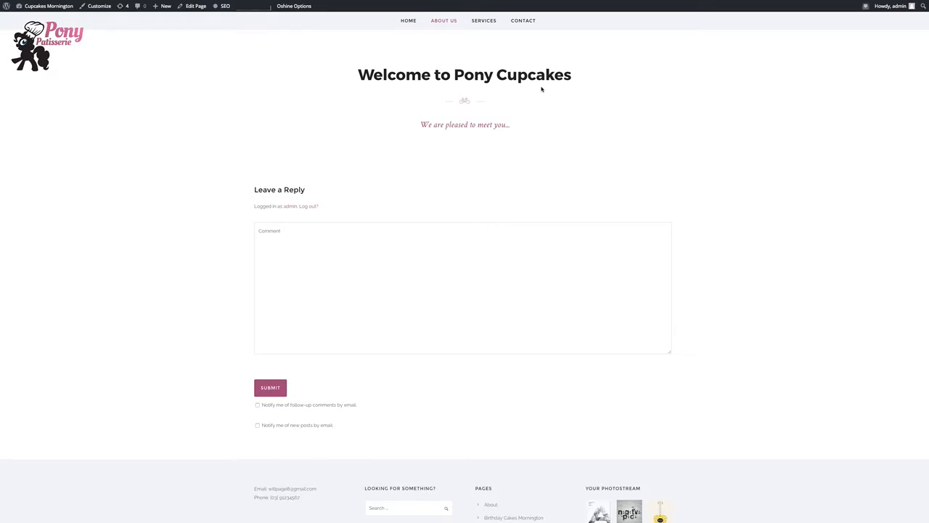
{"action": "scroll", "coordinate": [556, 145], "scroll_direction": "down", "scroll_amount": 2}
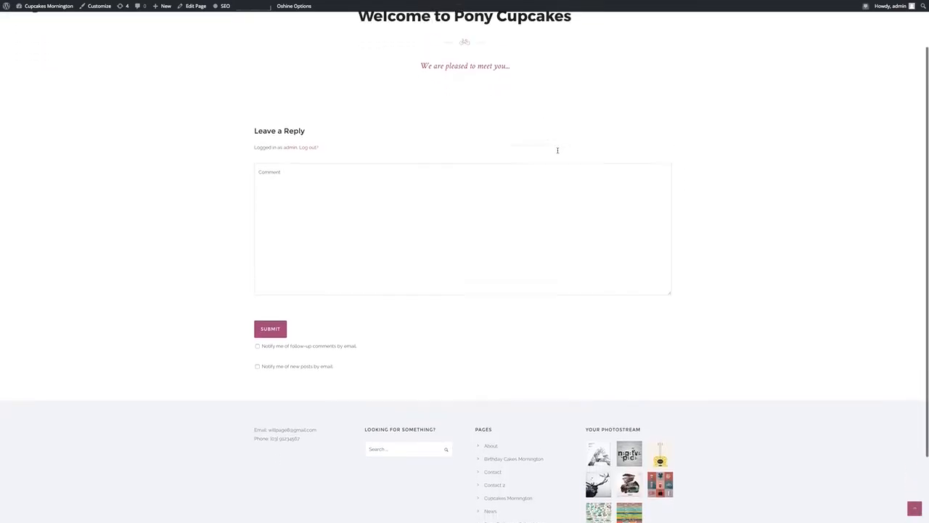
{"action": "scroll", "coordinate": [537, 164], "scroll_direction": "up", "scroll_amount": 2}
- Examine the Leave a Reply comment section on the live page and return to the About page's editor
{"action": "left_click_drag", "start_coordinate": [256, 188], "coordinate": [332, 249]}
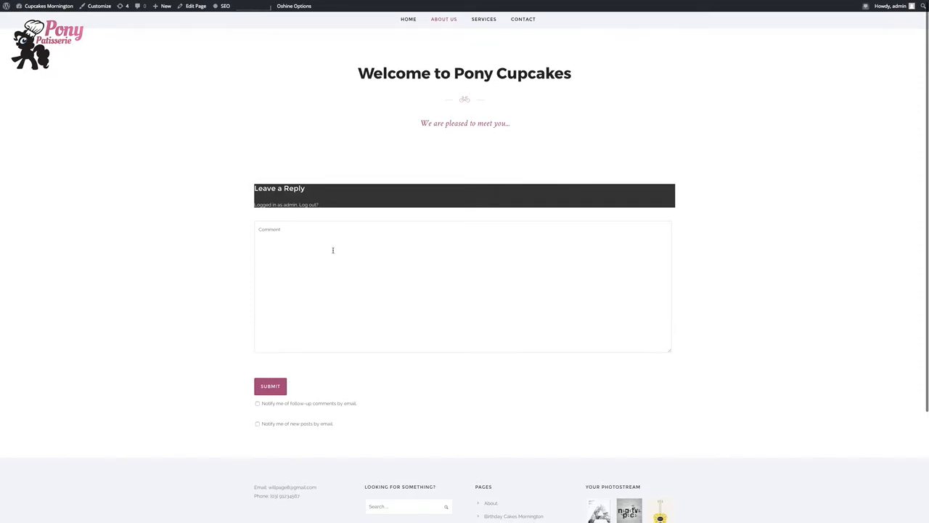
{"action": "left_click", "coordinate": [292, 232]}
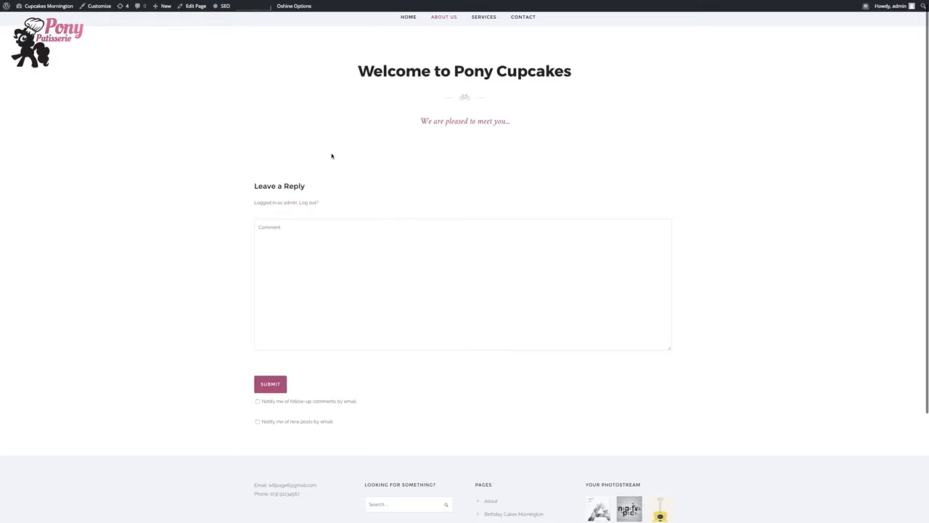
{"action": "mouse_move", "coordinate": [231, 4]}
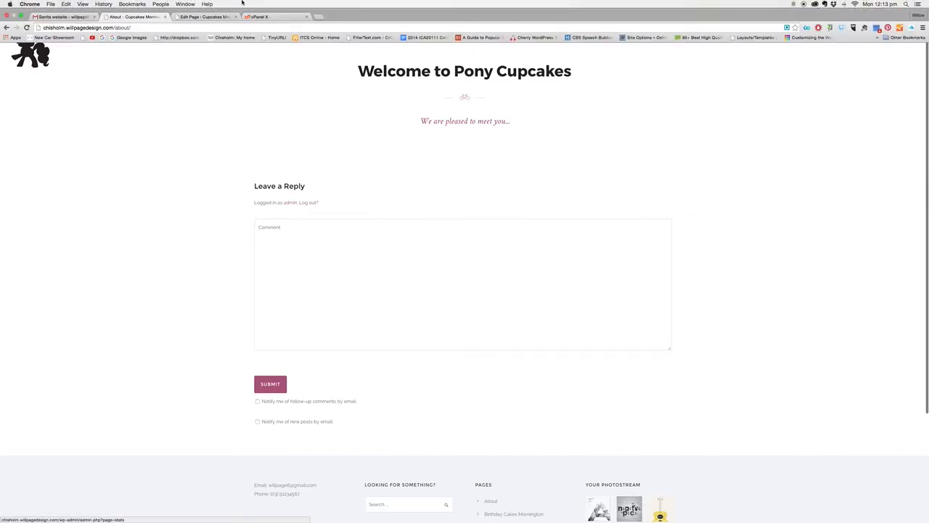
{"action": "left_click", "coordinate": [206, 17]}
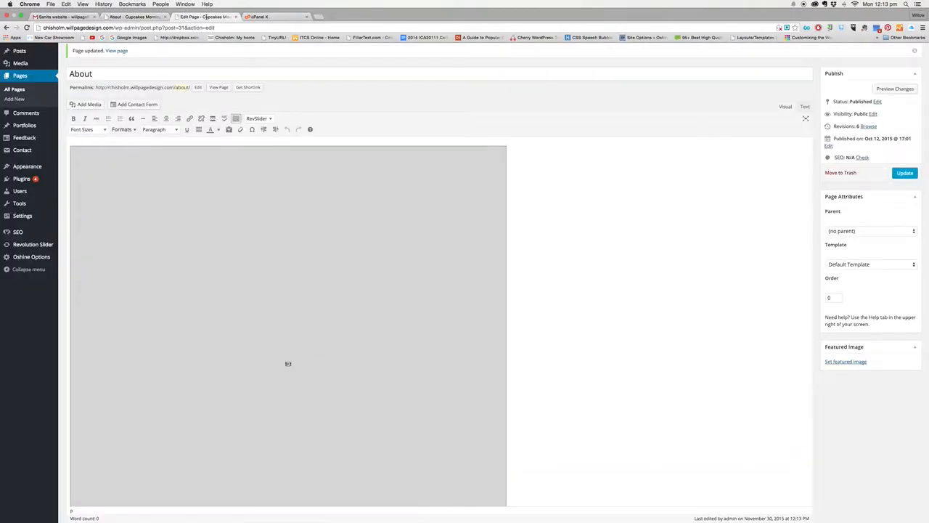
- Disable comments on the About page in its Discussion settings, leaving trackbacks and pingbacks allowed
{"action": "scroll", "coordinate": [548, 173], "scroll_direction": "down", "scroll_amount": 3}
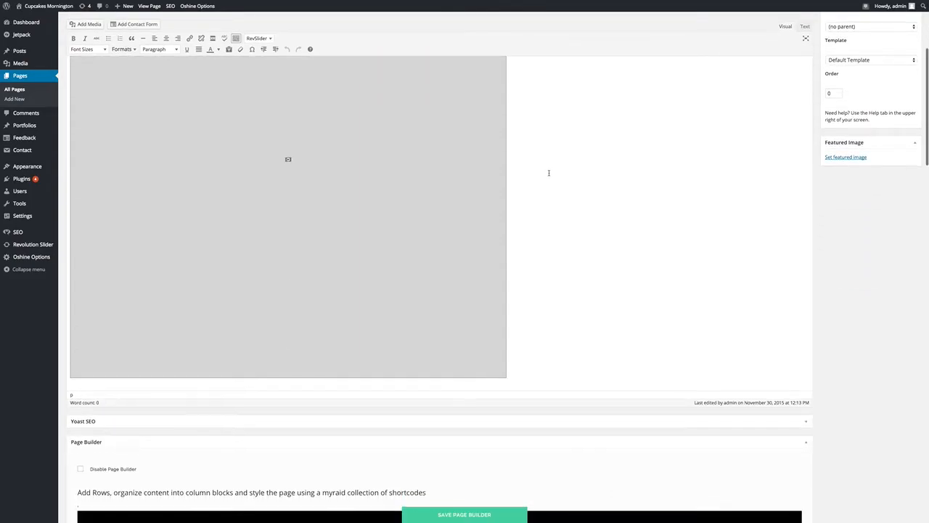
{"action": "scroll", "coordinate": [549, 173], "scroll_direction": "down", "scroll_amount": 10}
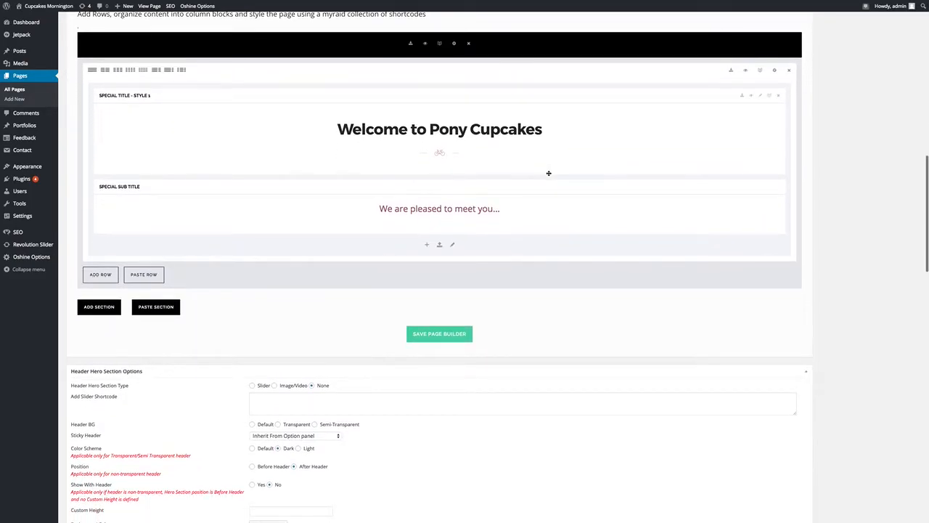
{"action": "scroll", "coordinate": [549, 173], "scroll_direction": "down", "scroll_amount": 1}
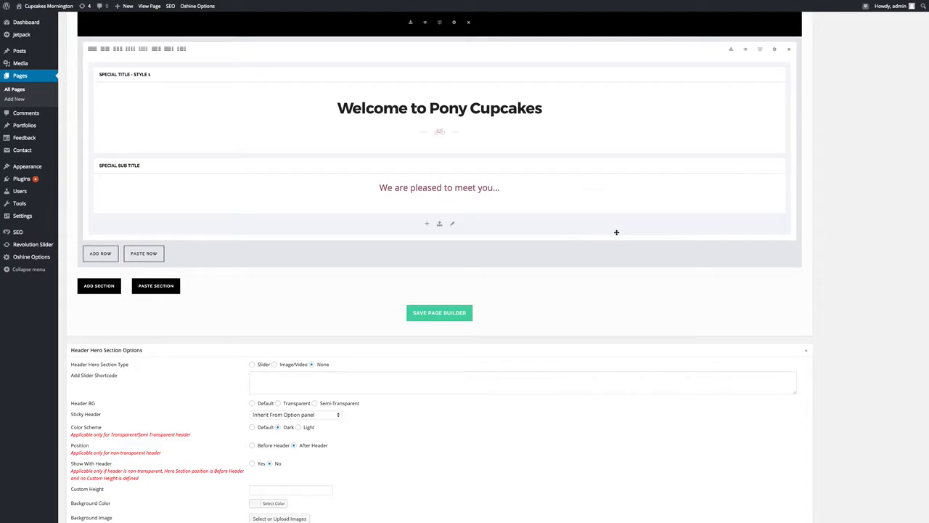
{"action": "scroll", "coordinate": [587, 233], "scroll_direction": "down", "scroll_amount": 10}
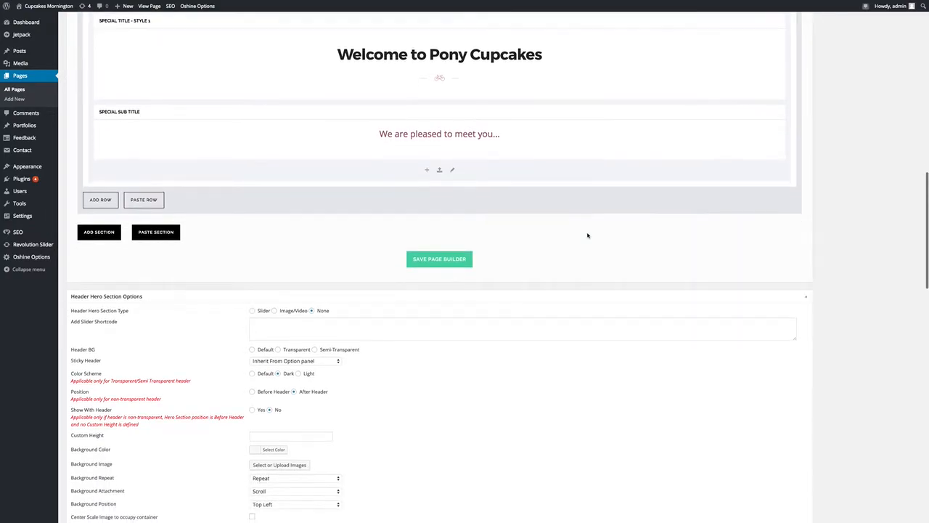
{"action": "scroll", "coordinate": [586, 238], "scroll_direction": "down", "scroll_amount": 15}
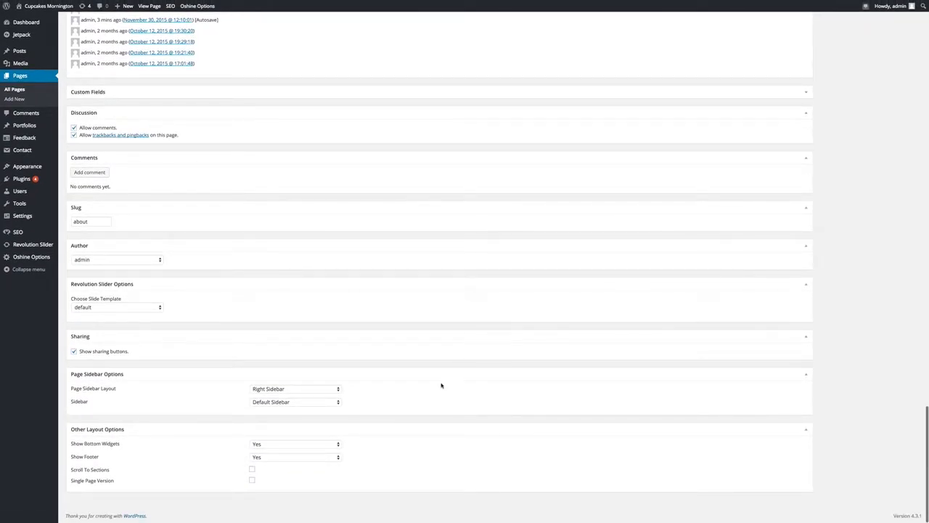
{"action": "scroll", "coordinate": [413, 403], "scroll_direction": "up", "scroll_amount": 1}
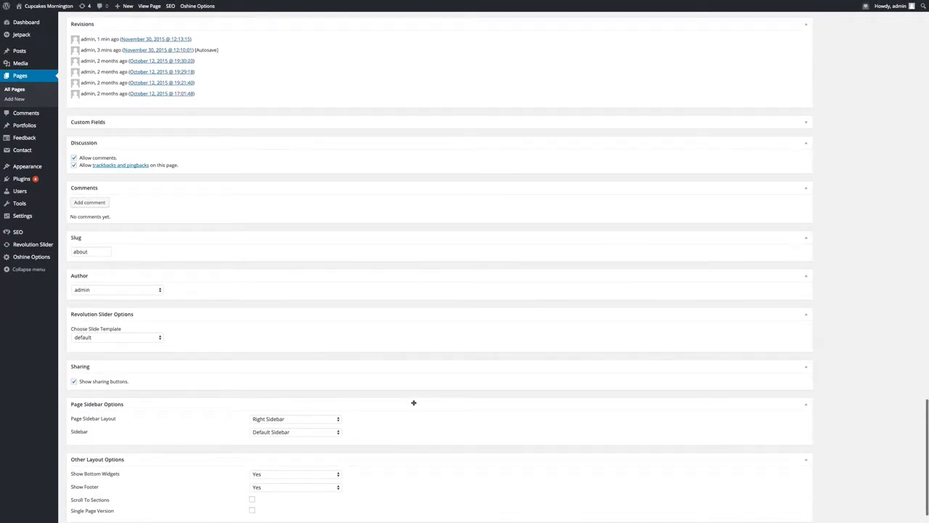
{"action": "scroll", "coordinate": [415, 402], "scroll_direction": "down", "scroll_amount": 3}
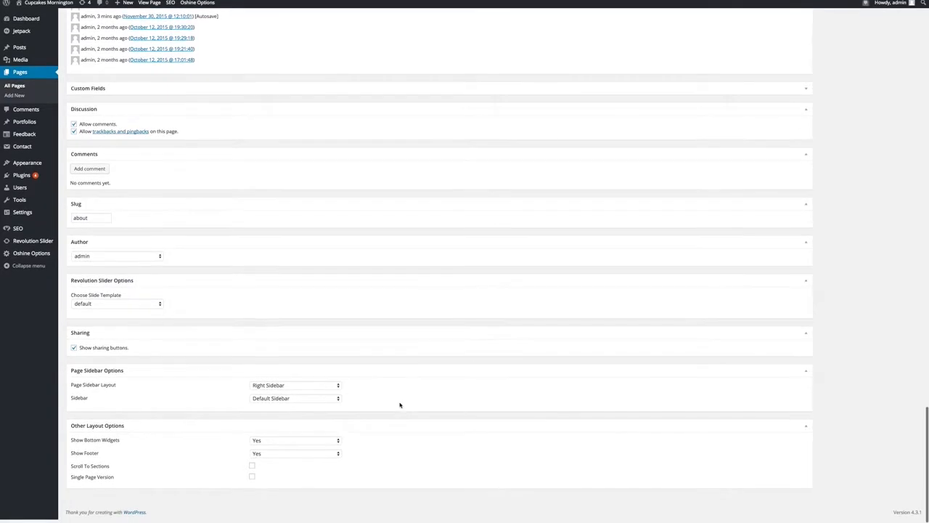
{"action": "scroll", "coordinate": [140, 340], "scroll_direction": "up", "scroll_amount": 2}
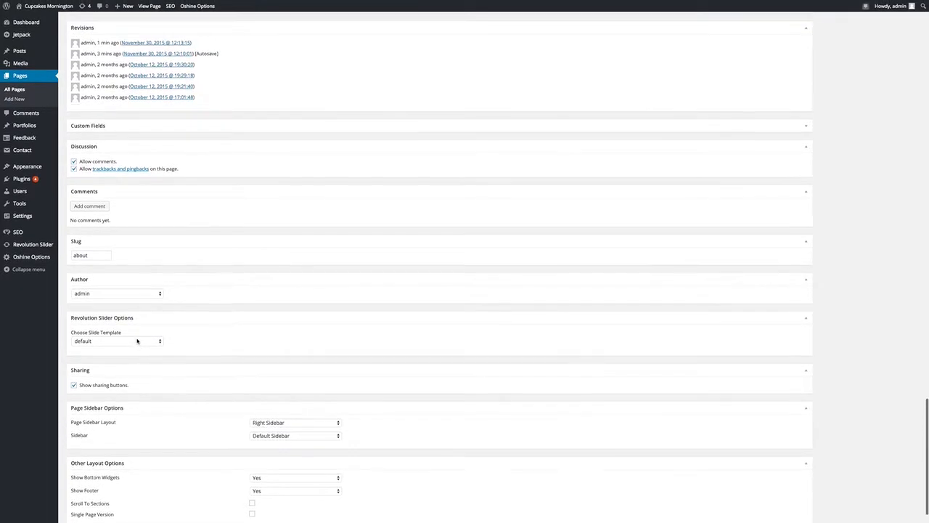
{"action": "scroll", "coordinate": [140, 340], "scroll_direction": "up", "scroll_amount": 4}
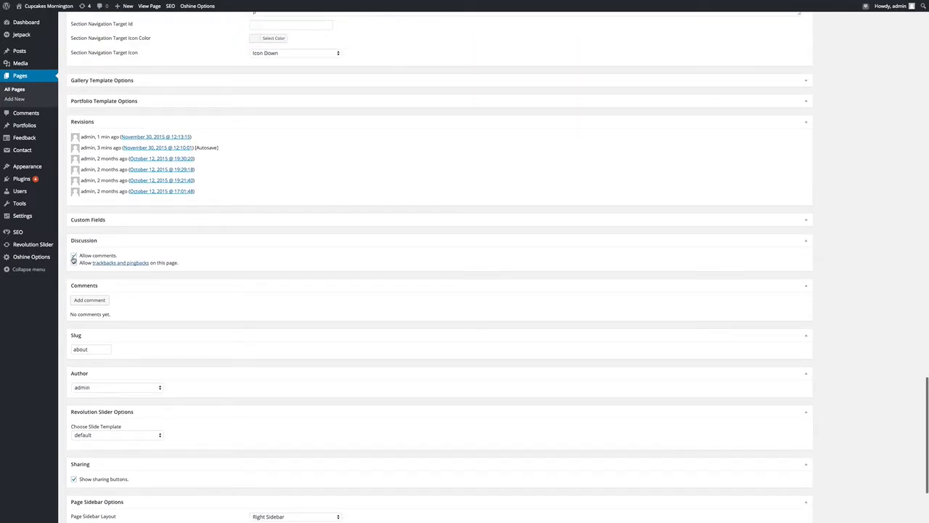
{"action": "left_click", "coordinate": [74, 257]}
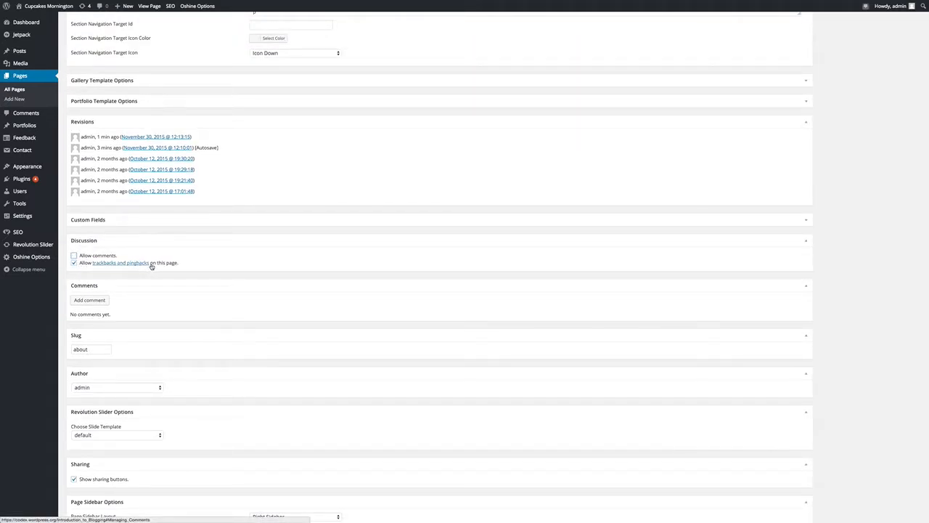
- Reopen the Special Title - Style 1 module in the page builder and submit its settings
{"action": "scroll", "coordinate": [590, 281], "scroll_direction": "up", "scroll_amount": 15}
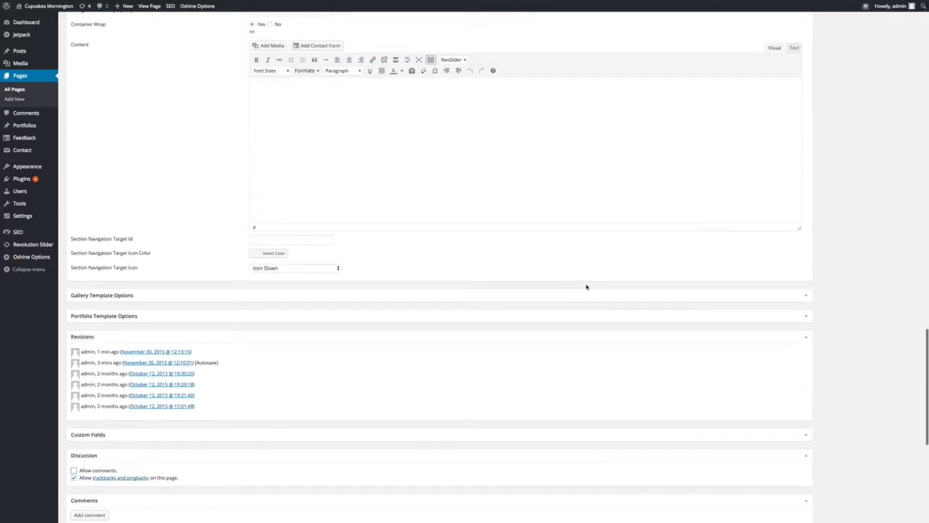
{"action": "scroll", "coordinate": [595, 240], "scroll_direction": "up", "scroll_amount": 8}
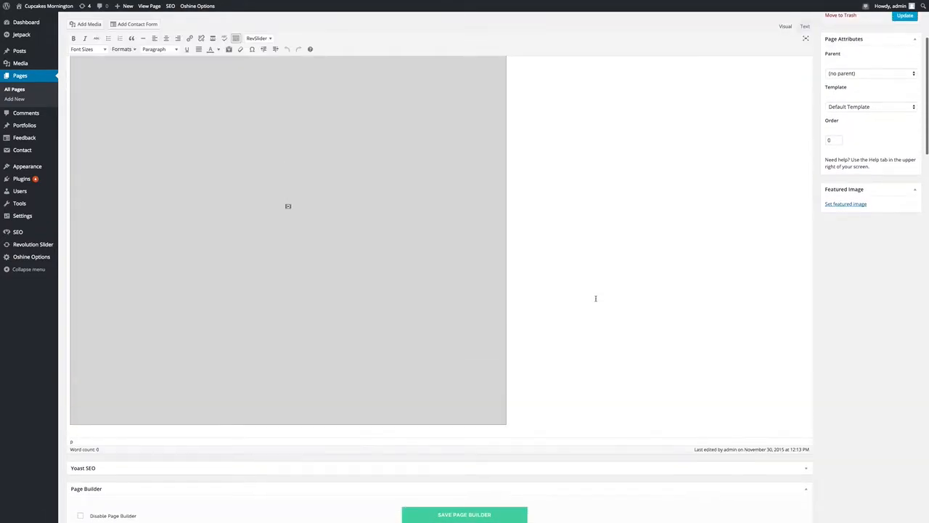
{"action": "scroll", "coordinate": [596, 296], "scroll_direction": "down", "scroll_amount": 5}
{"action": "scroll", "coordinate": [571, 357], "scroll_direction": "down", "scroll_amount": 1}
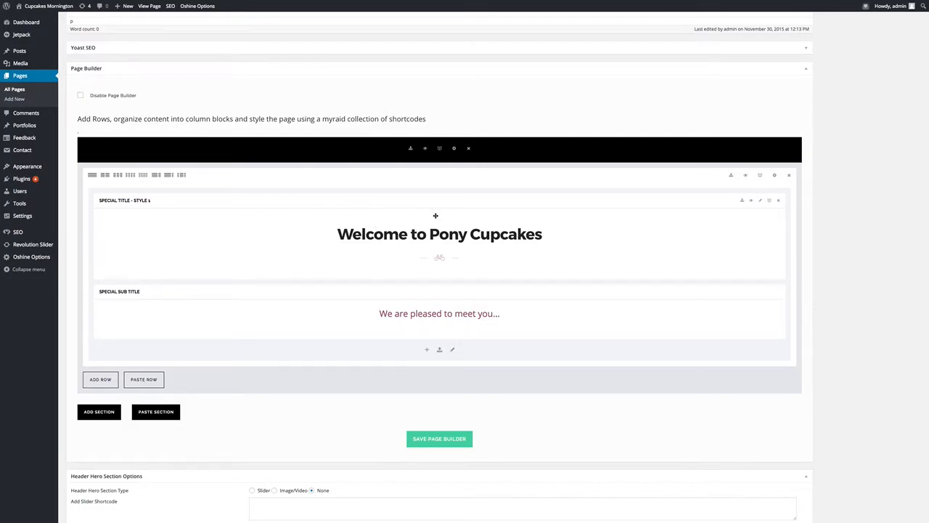
{"action": "left_click", "coordinate": [760, 202]}
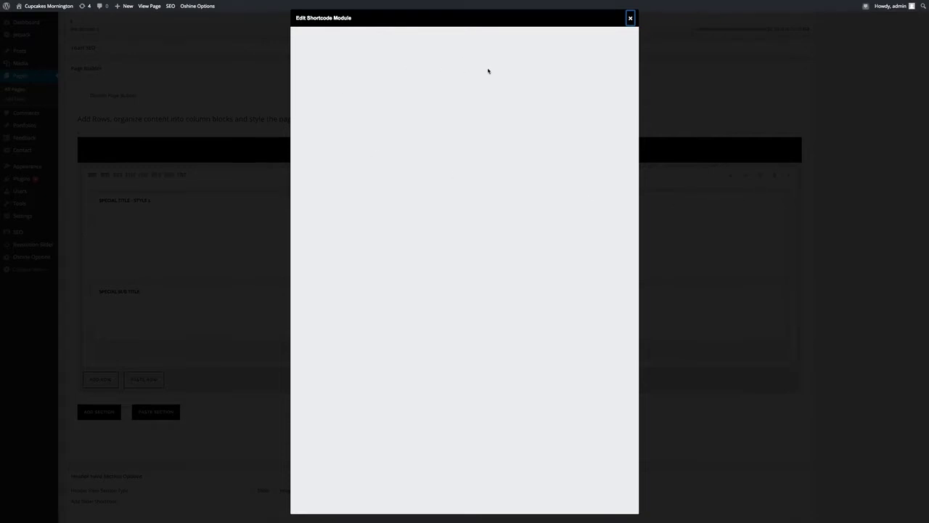
{"action": "left_click_drag", "start_coordinate": [448, 81], "coordinate": [429, 82]}
{"action": "scroll", "coordinate": [465, 243], "scroll_direction": "down", "scroll_amount": 4}
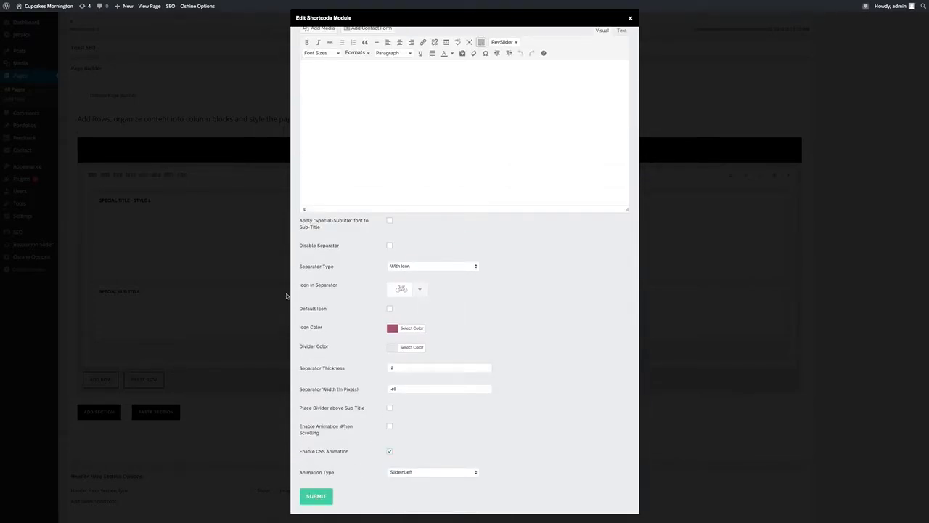
{"action": "left_click", "coordinate": [317, 498]}
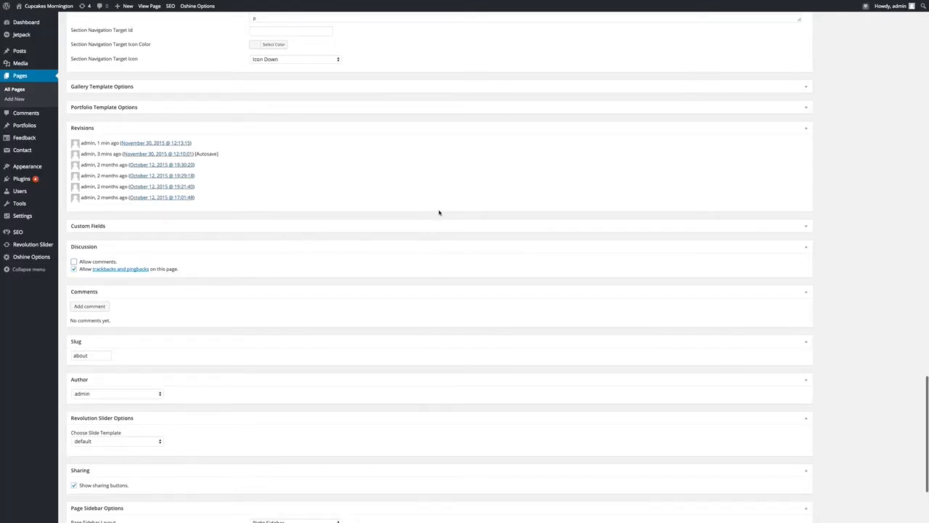
- Add a new row below the title and subtitle row and split it into two equal columns
{"action": "scroll", "coordinate": [447, 225], "scroll_direction": "up", "scroll_amount": 14}
{"action": "scroll", "coordinate": [448, 226], "scroll_direction": "up", "scroll_amount": 3}
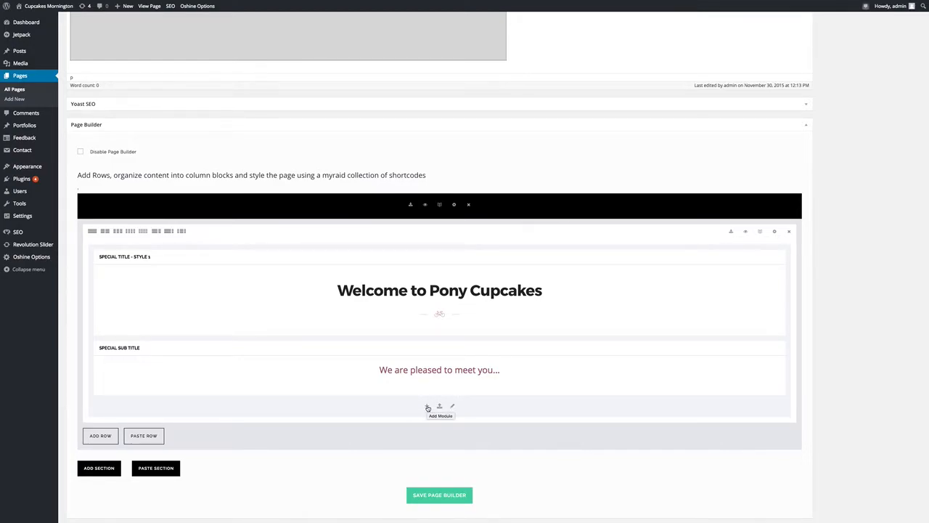
{"action": "left_click", "coordinate": [101, 436]}
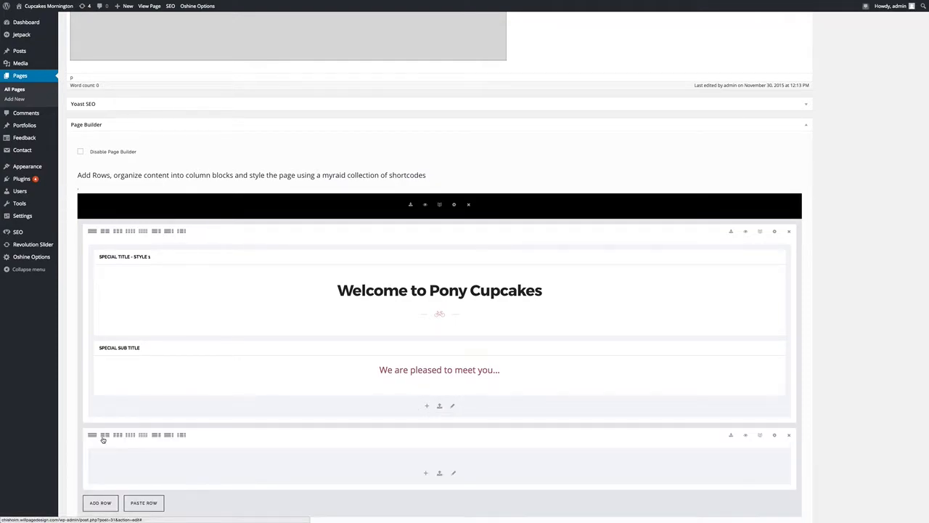
{"action": "scroll", "coordinate": [409, 411], "scroll_direction": "down", "scroll_amount": 5}
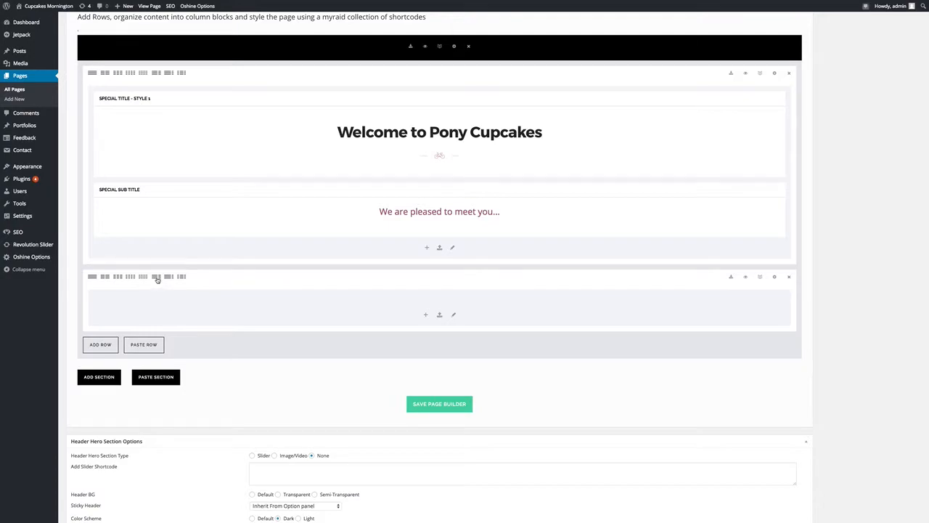
{"action": "left_click", "coordinate": [106, 278]}
- Add a Skills module with horizontal direction to the first column of the new row
{"action": "left_click", "coordinate": [247, 316]}
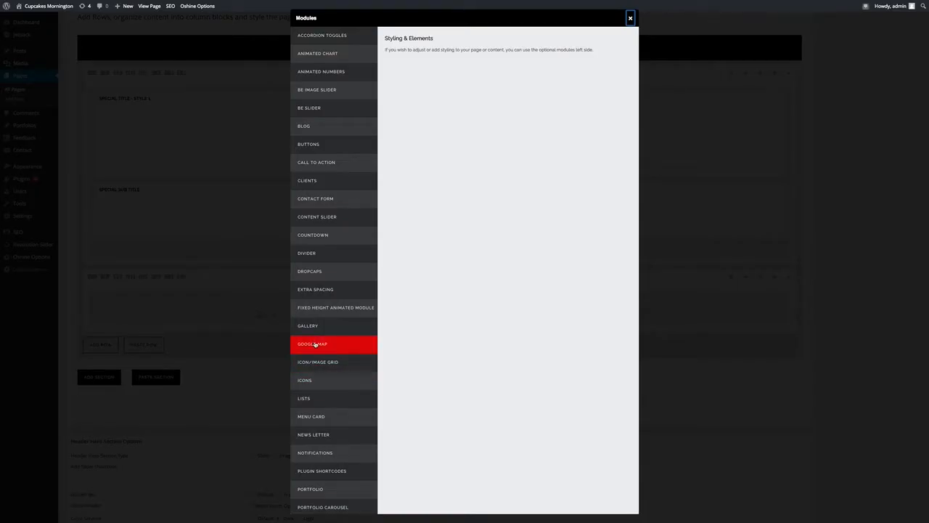
{"action": "scroll", "coordinate": [332, 324], "scroll_direction": "down", "scroll_amount": 5}
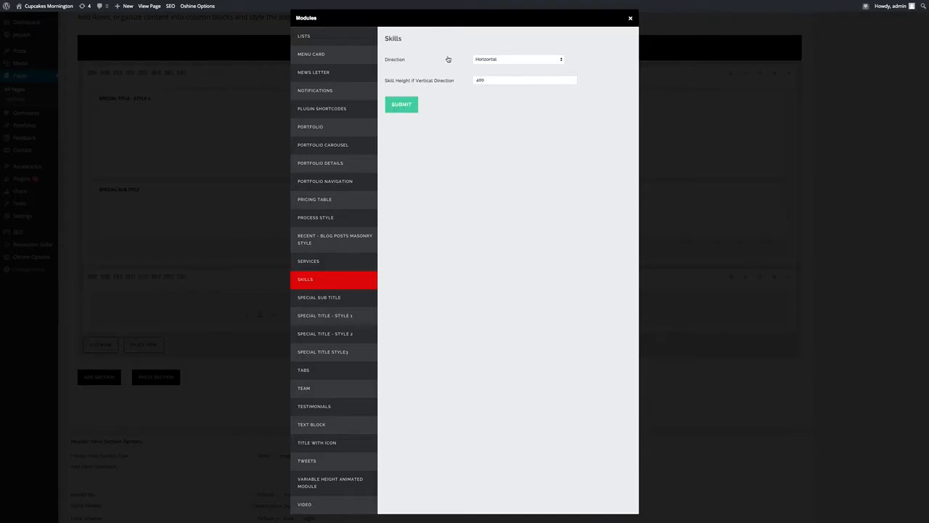
{"action": "left_click", "coordinate": [402, 106]}
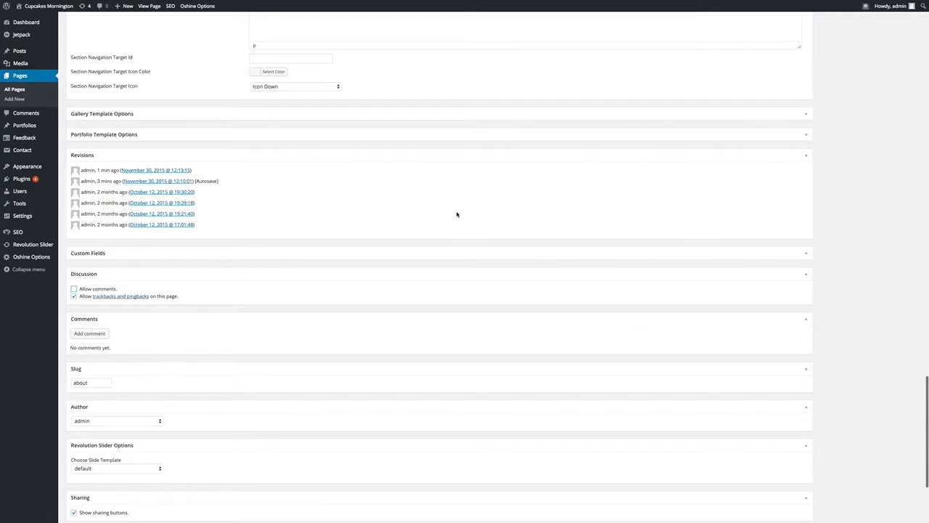
- Add a skill option named "Skill description here" with a score of 90% to the Skills module and submit it
{"action": "scroll", "coordinate": [457, 214], "scroll_direction": "up", "scroll_amount": 20}
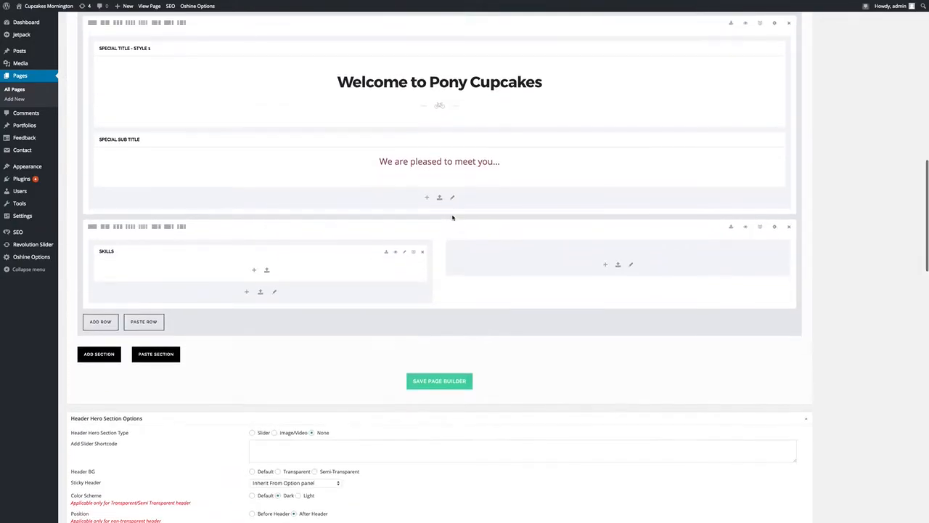
{"action": "scroll", "coordinate": [453, 217], "scroll_direction": "up", "scroll_amount": 2}
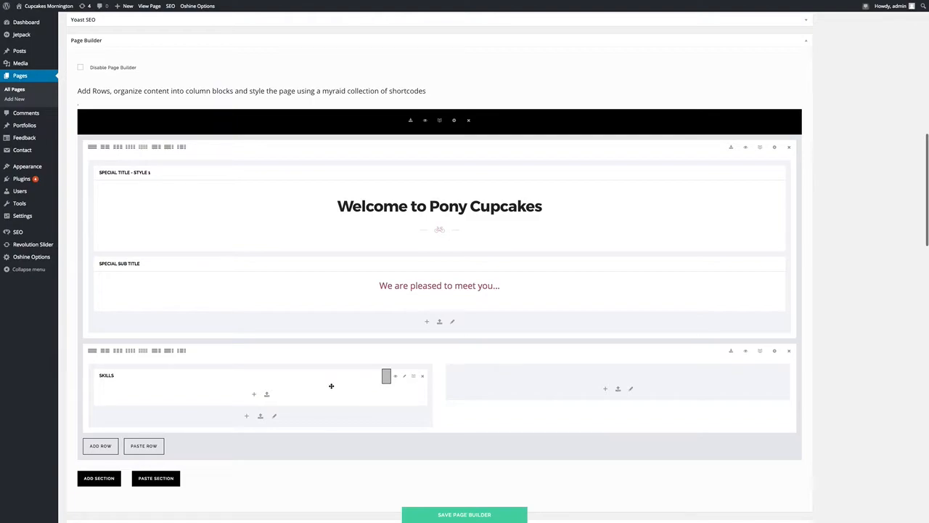
{"action": "left_click", "coordinate": [254, 394]}
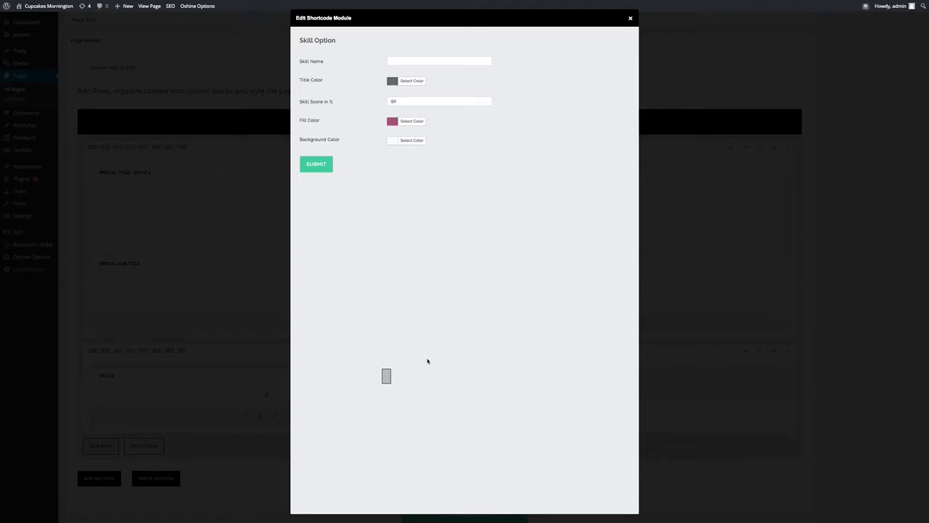
{"action": "left_click", "coordinate": [397, 60]}
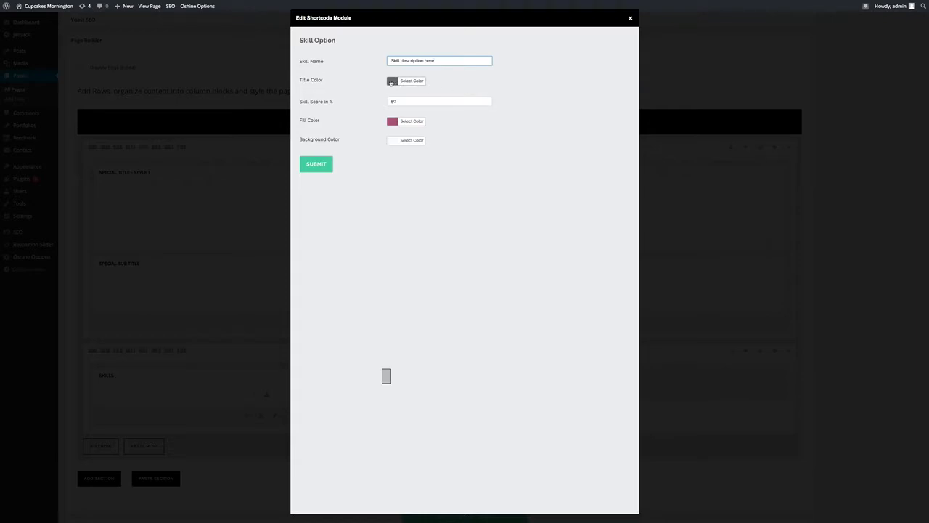
{"action": "left_click_drag", "start_coordinate": [399, 101], "coordinate": [373, 100]}
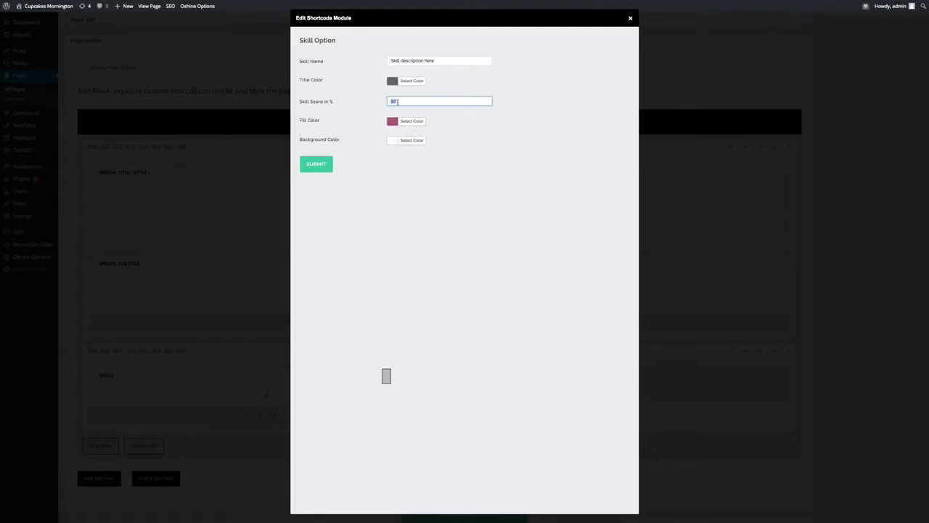
{"action": "type", "text": "90"}
{"action": "left_click", "coordinate": [321, 166]}
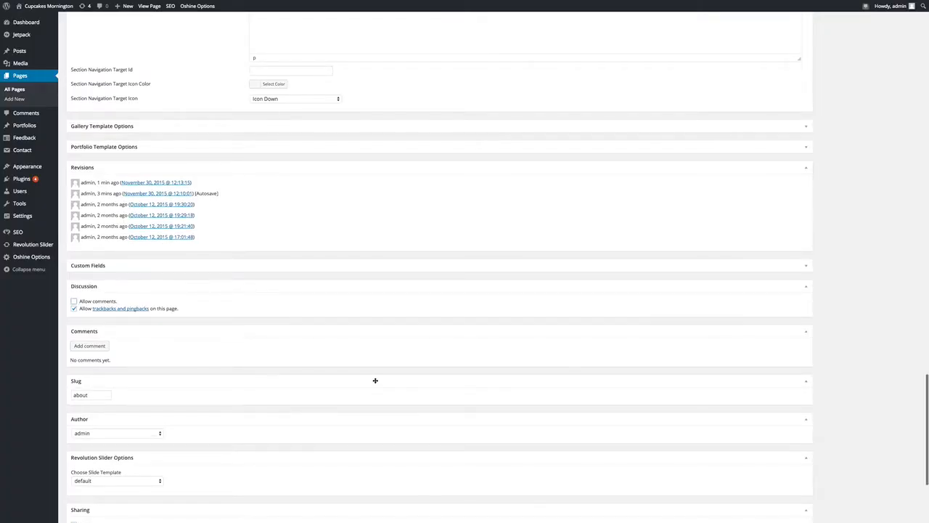
{"action": "scroll", "coordinate": [422, 237], "scroll_direction": "up", "scroll_amount": 15}
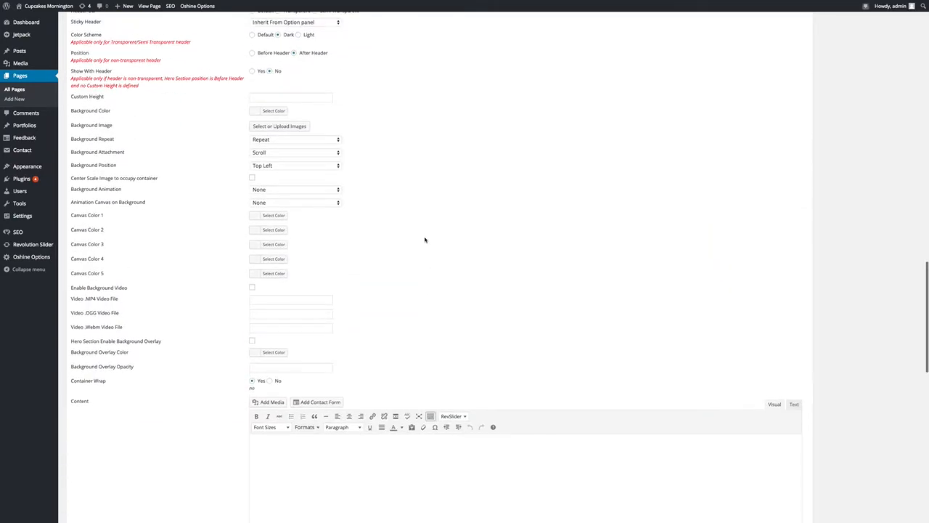
{"action": "scroll", "coordinate": [425, 239], "scroll_direction": "up", "scroll_amount": 5}
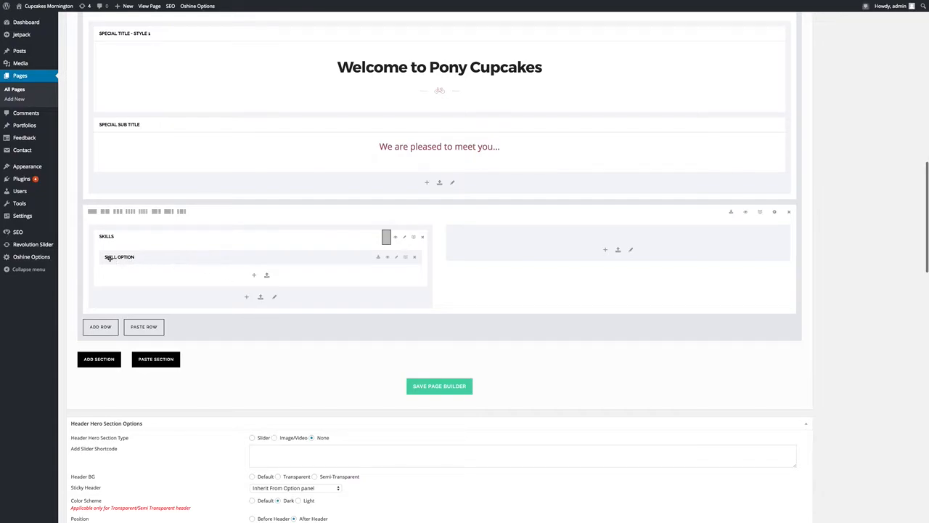
{"action": "left_click", "coordinate": [247, 297]}
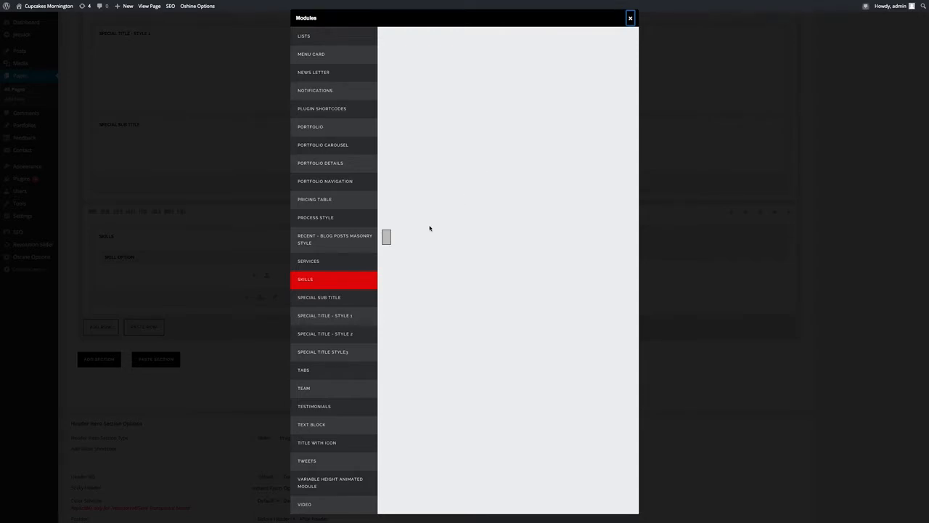
{"action": "left_click", "coordinate": [631, 17]}
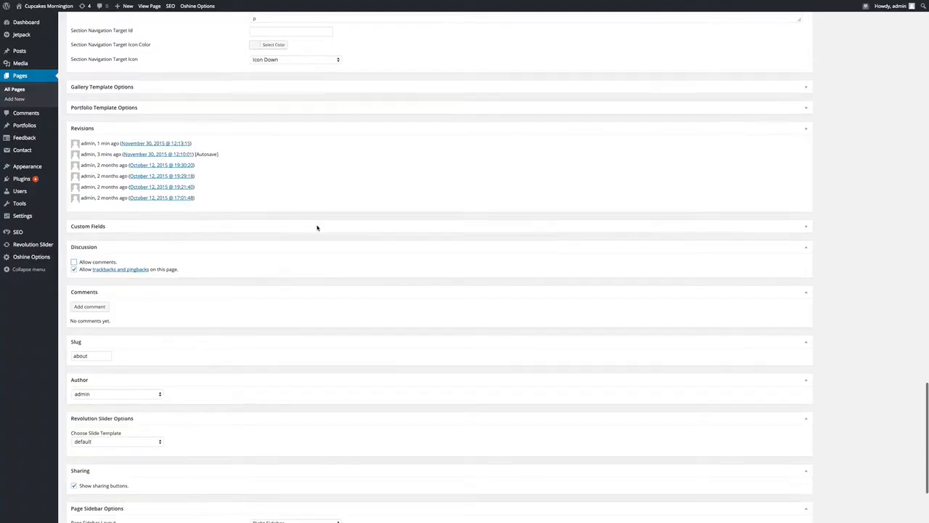
{"action": "scroll", "coordinate": [320, 225], "scroll_direction": "up", "scroll_amount": 15}
{"action": "scroll", "coordinate": [325, 220], "scroll_direction": "up", "scroll_amount": 3}
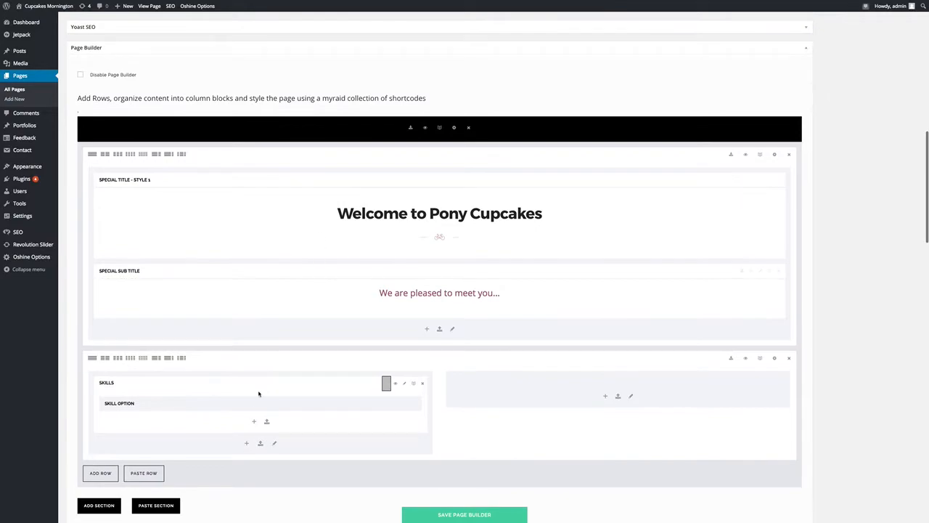
- Add a second skill option named "Skill description II" to the Skills module, replace its default score and submit it
{"action": "left_click", "coordinate": [255, 423]}
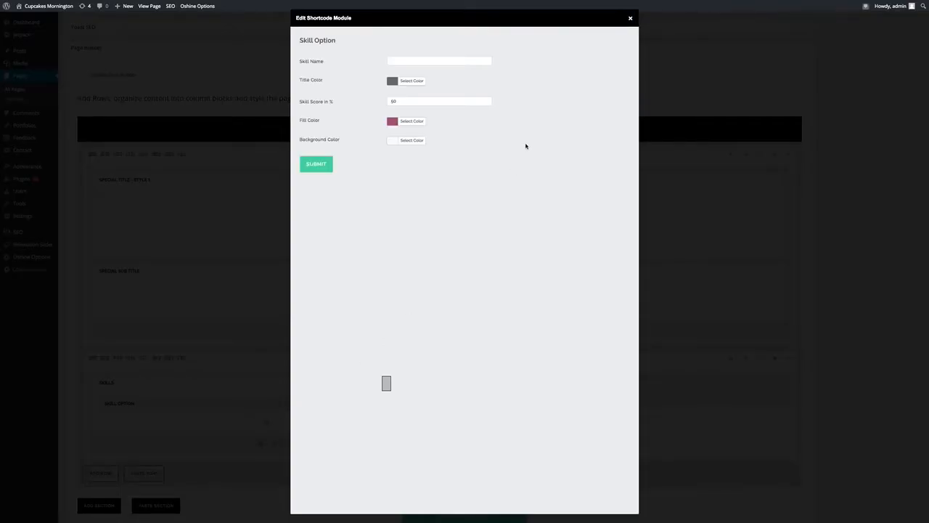
{"action": "left_click", "coordinate": [397, 63]}
{"action": "type", "text": "Skill description I"}
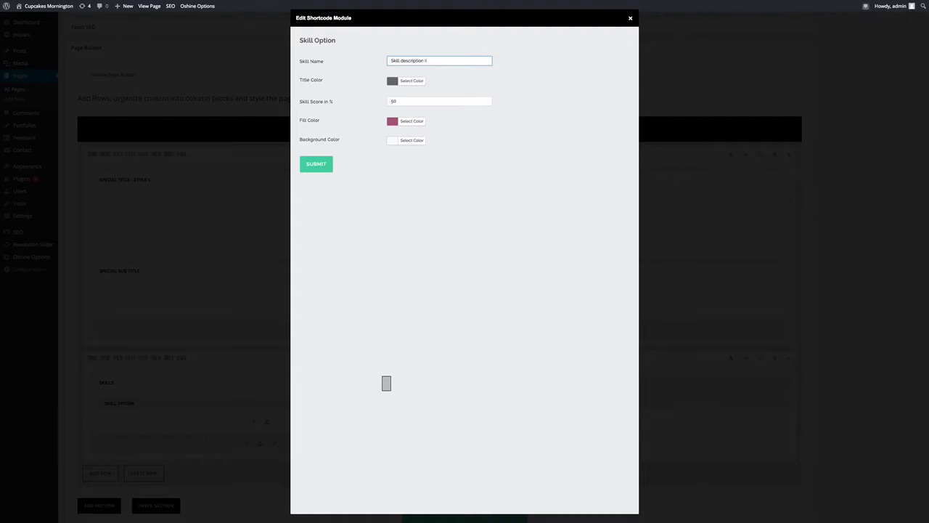
{"action": "left_click", "coordinate": [373, 101]}
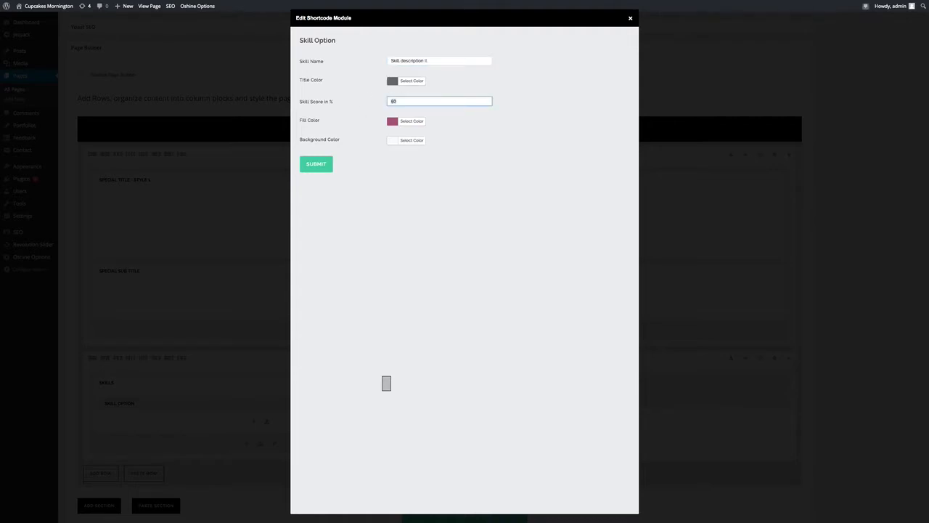
{"action": "left_click", "coordinate": [308, 167]}
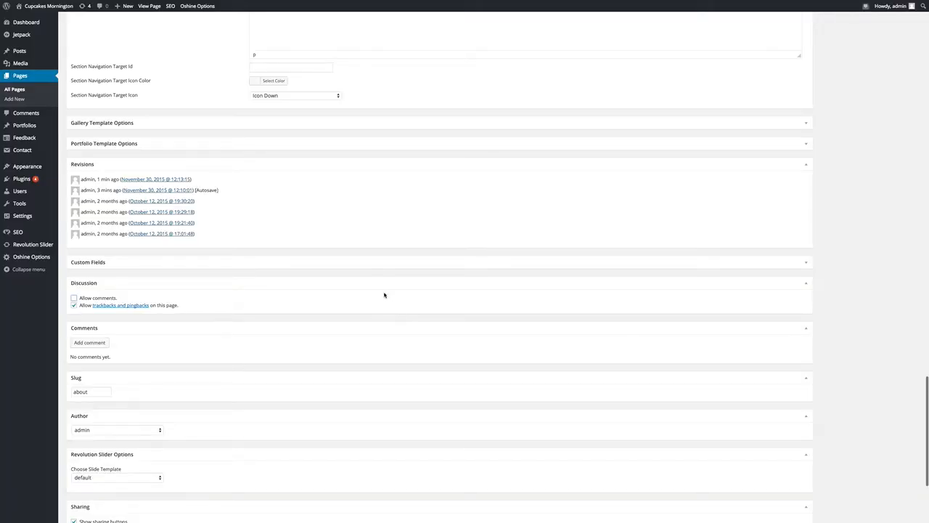
- Add a third skill option named "Skill description III" to the Skills module, raise its score above the default 50% and submit it
{"action": "scroll", "coordinate": [375, 228], "scroll_direction": "up", "scroll_amount": 15}
{"action": "scroll", "coordinate": [375, 228], "scroll_direction": "down", "scroll_amount": 1}
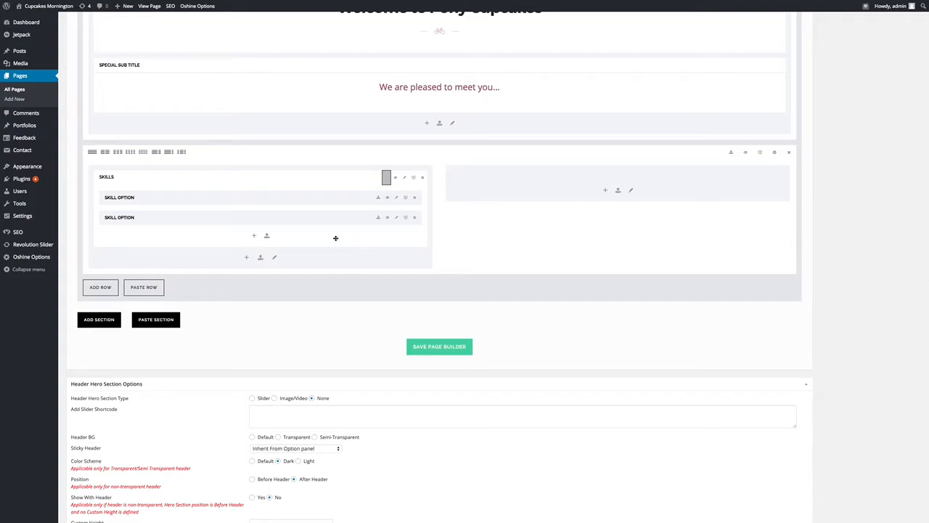
{"action": "left_click", "coordinate": [255, 237]}
{"action": "left_click", "coordinate": [412, 61]}
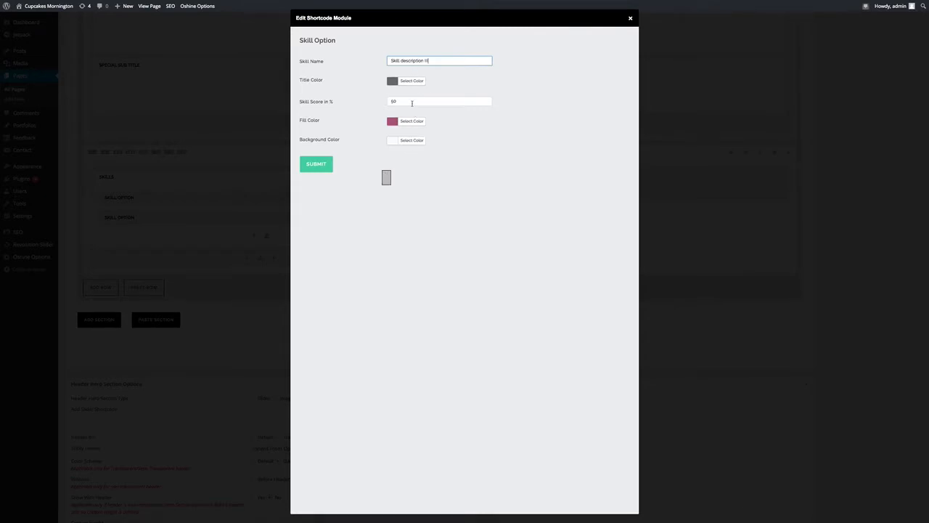
{"action": "left_click_drag", "start_coordinate": [405, 101], "coordinate": [377, 100]}
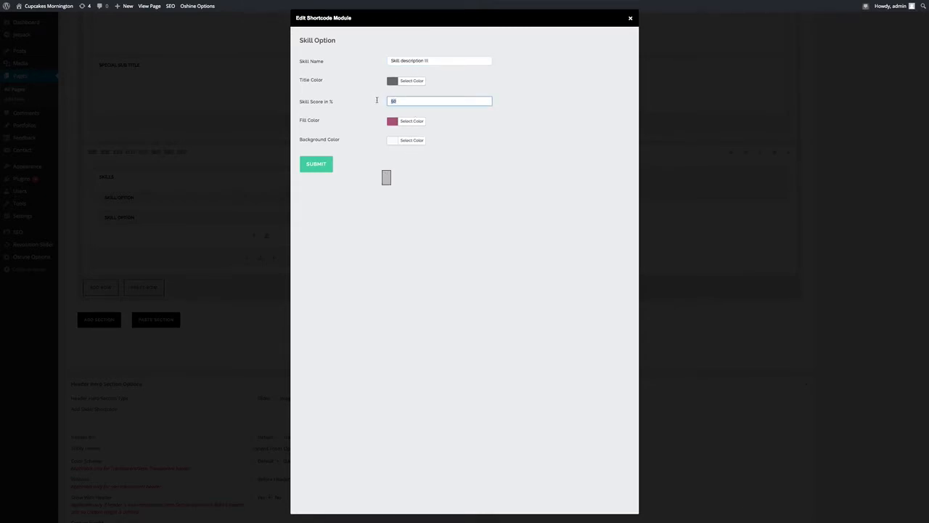
{"action": "type", "text": "85"}
{"action": "left_click", "coordinate": [318, 167]}
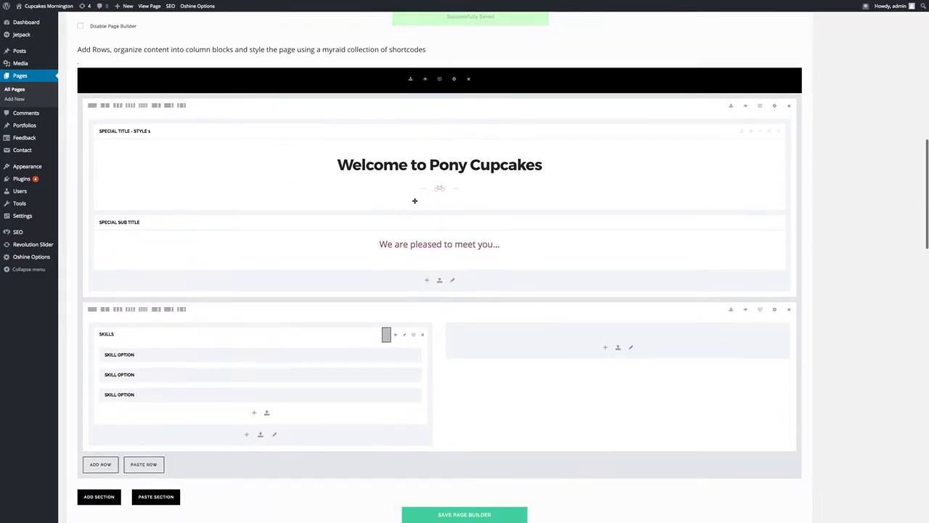
- Save the page builder content and update the About page, and reload its live version in the other browser tab
{"action": "left_click", "coordinate": [464, 516]}
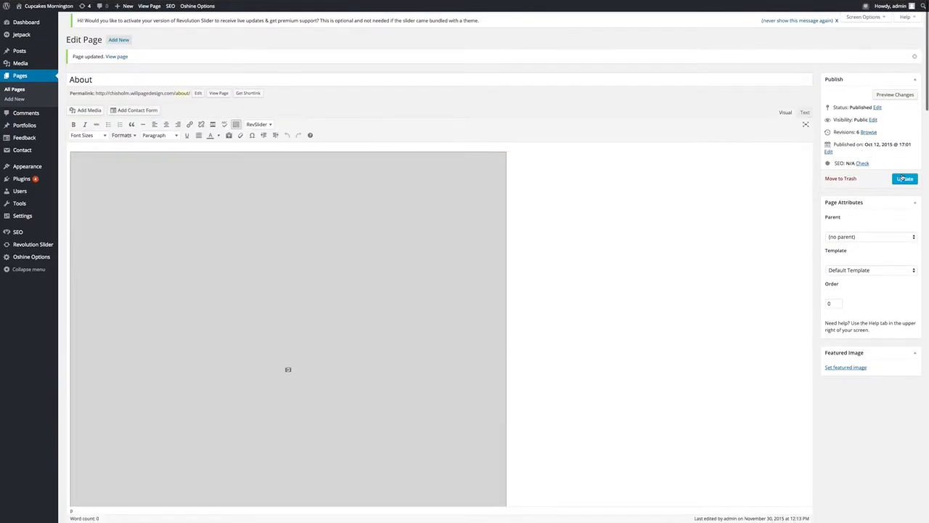
{"action": "left_click", "coordinate": [904, 178]}
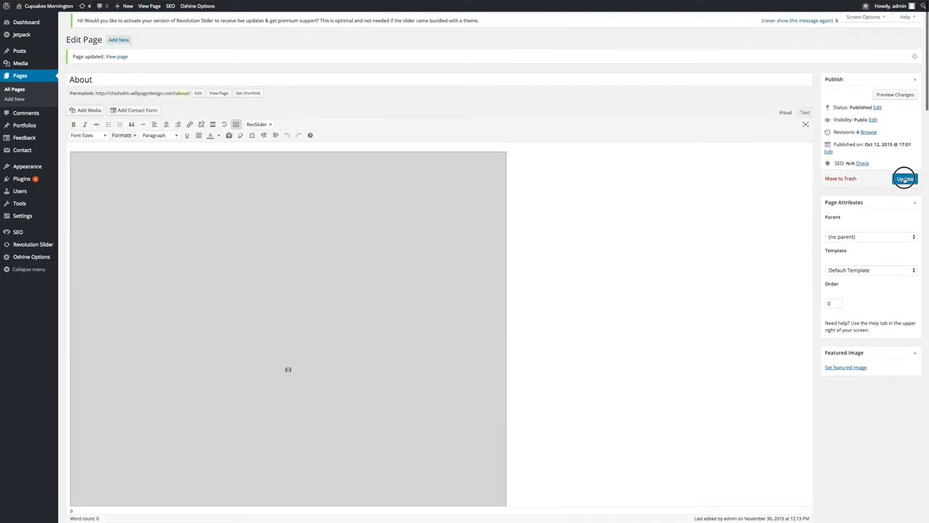
{"action": "left_click", "coordinate": [143, 17]}
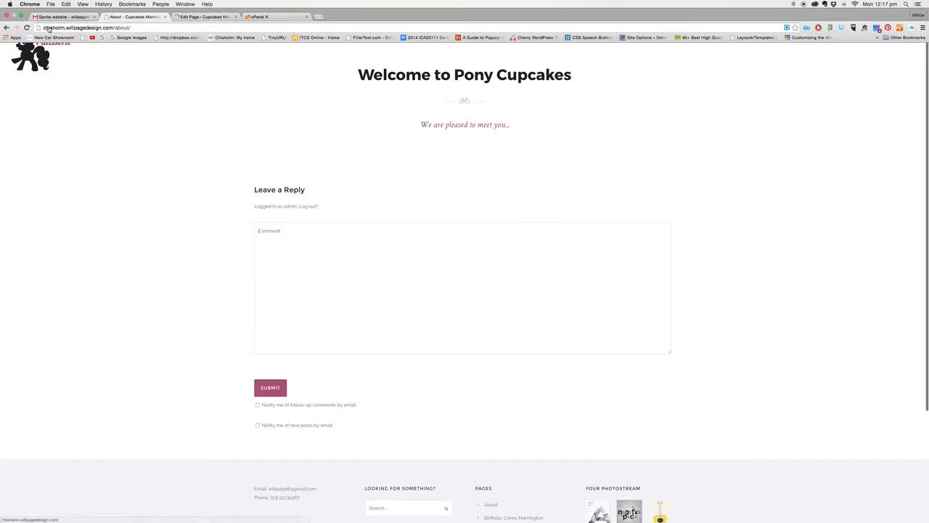
{"action": "left_click", "coordinate": [26, 27]}
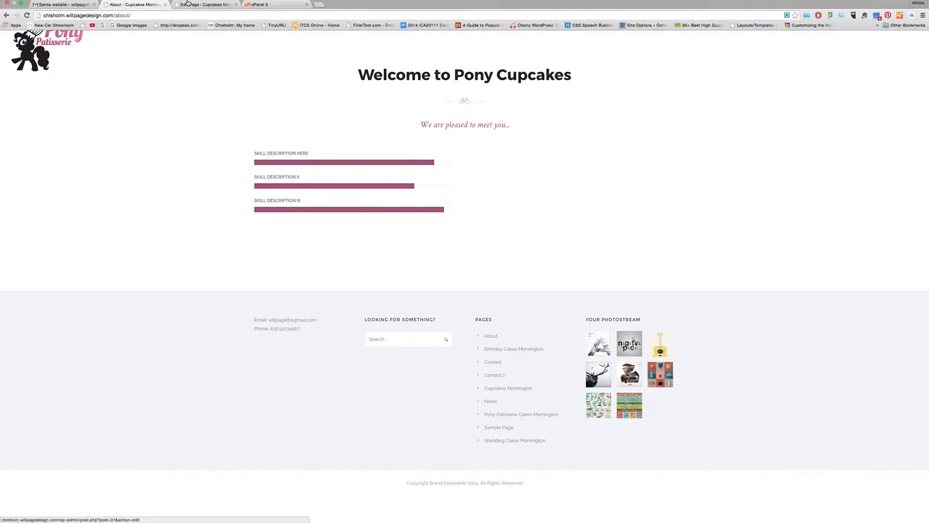
- Return to the page editor and start a Text Block module in the empty second column of the skills row
{"action": "left_click", "coordinate": [205, 18]}
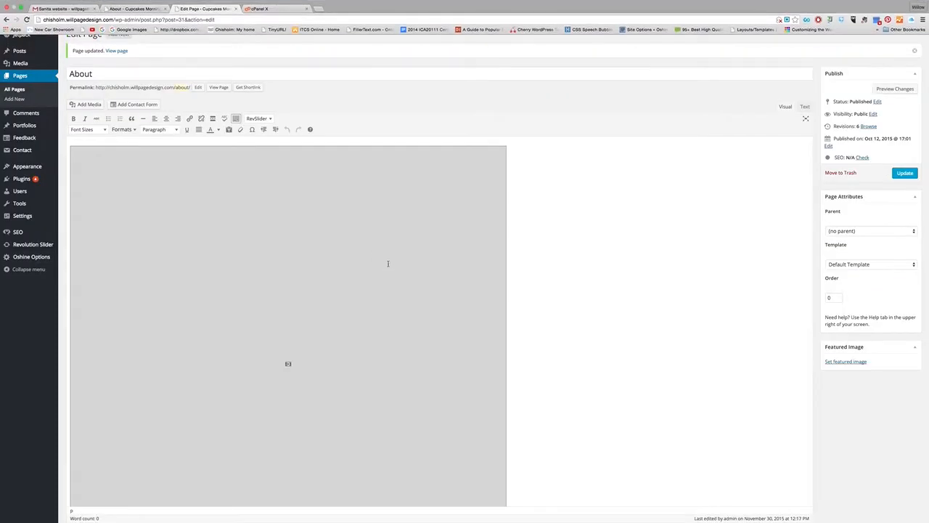
{"action": "scroll", "coordinate": [429, 228], "scroll_direction": "down", "scroll_amount": 10}
{"action": "scroll", "coordinate": [430, 229], "scroll_direction": "down", "scroll_amount": 2}
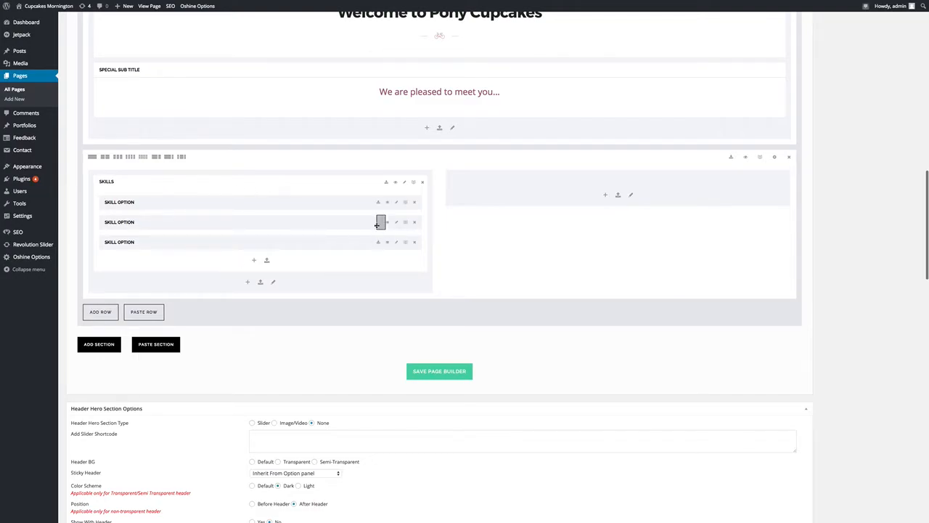
{"action": "left_click", "coordinate": [605, 195]}
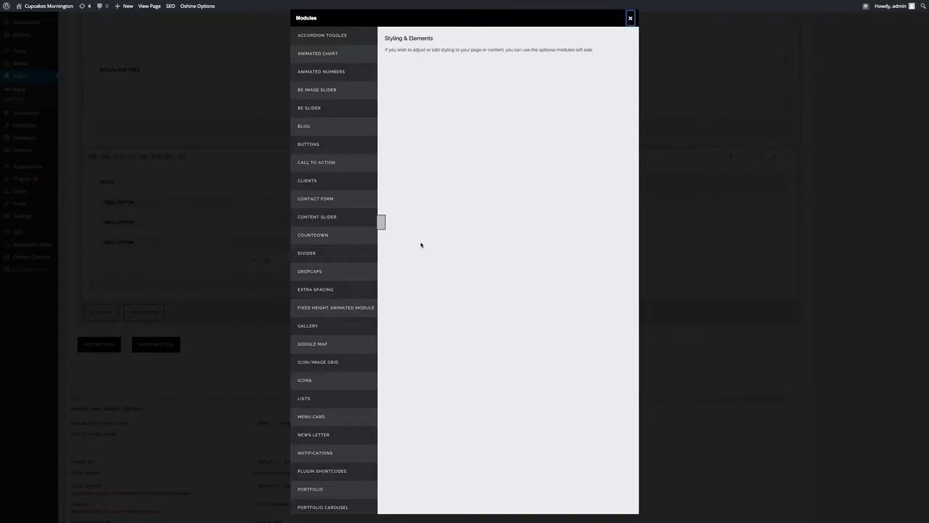
{"action": "scroll", "coordinate": [328, 301], "scroll_direction": "down", "scroll_amount": 5}
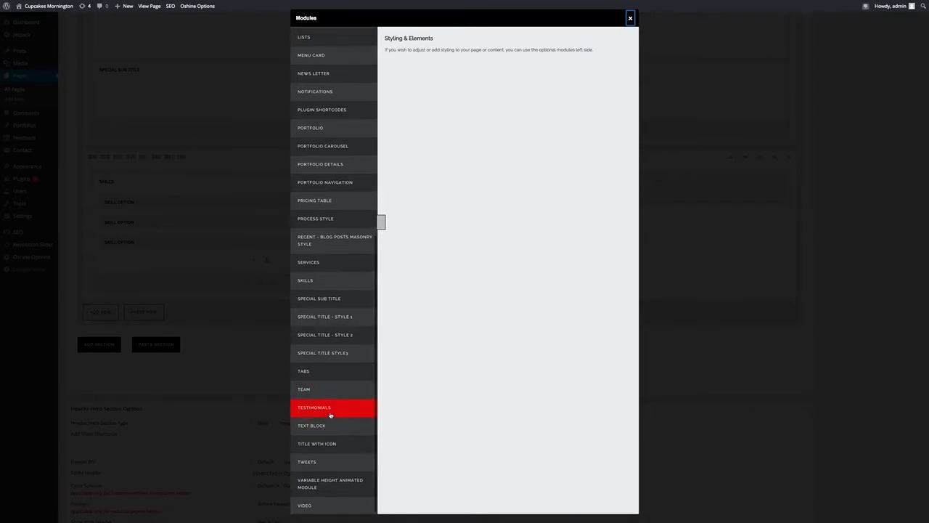
{"action": "scroll", "coordinate": [322, 372], "scroll_direction": "up", "scroll_amount": 1}
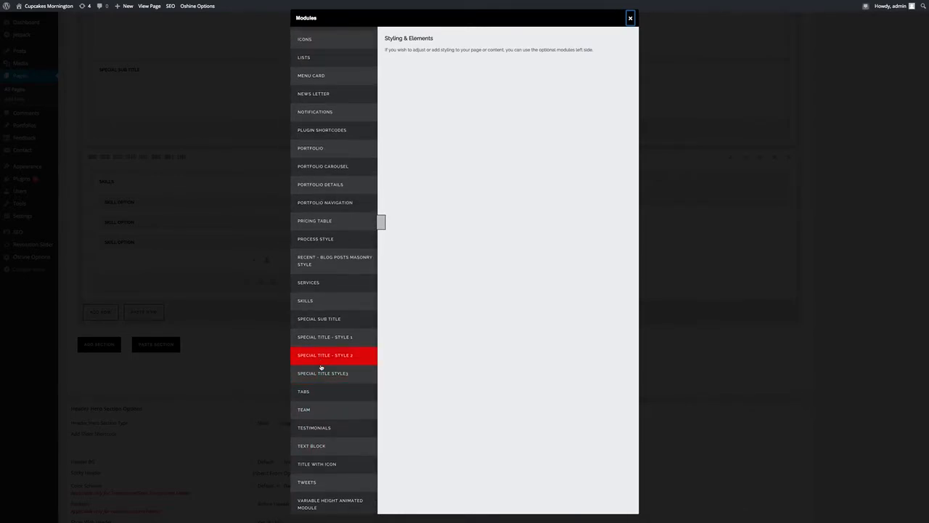
{"action": "left_click", "coordinate": [321, 448]}
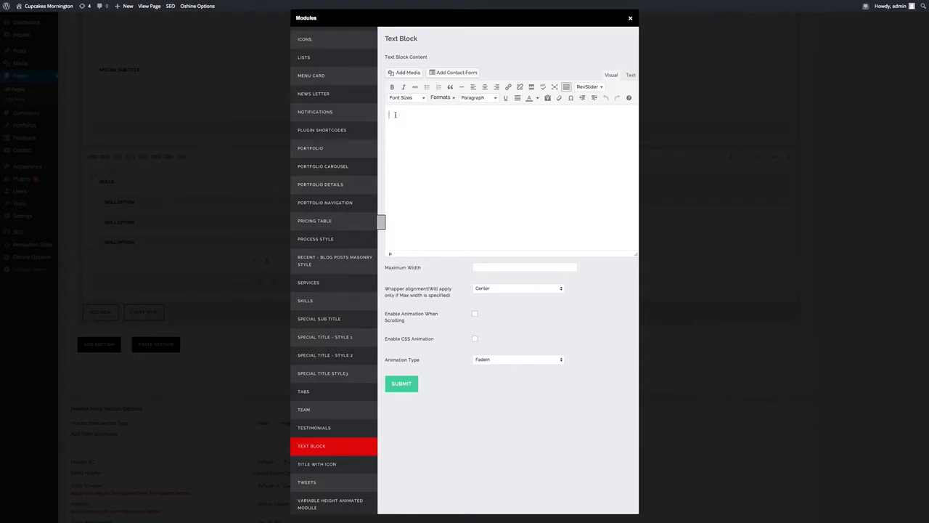
- Enter "Heading 3" as the text block's first line and "Lorem ipsum dolor sit amet." as a paragraph below it
{"action": "type", "text": "Heading 3"}
{"action": "left_click_drag", "start_coordinate": [425, 116], "coordinate": [364, 114]}
{"action": "left_click", "coordinate": [419, 115]}
{"action": "key", "text": "Return"}
{"action": "type", "text": "Lorem ipsum dolor sit"}
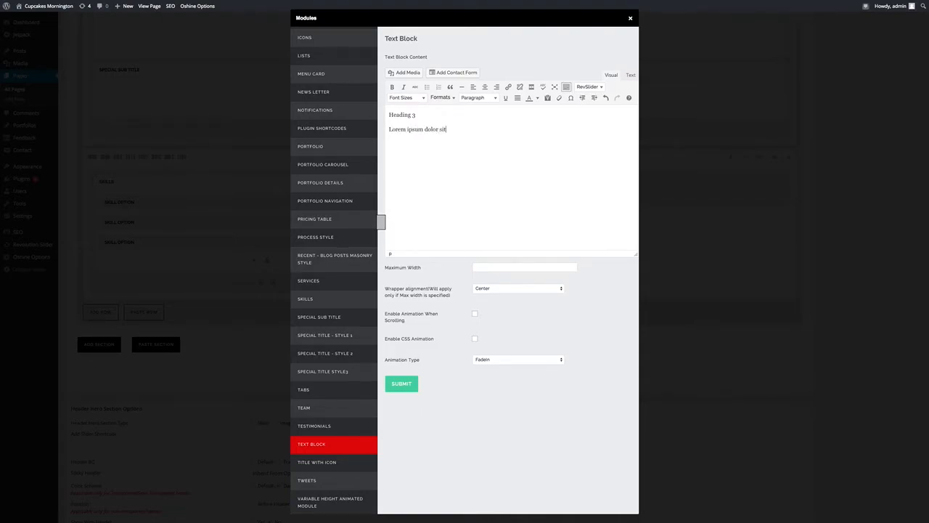
{"action": "type", "text": " amet."}
- Format the "Heading 3" line in the Heading 3 style and submit the text block
{"action": "left_click_drag", "start_coordinate": [416, 114], "coordinate": [374, 114]}
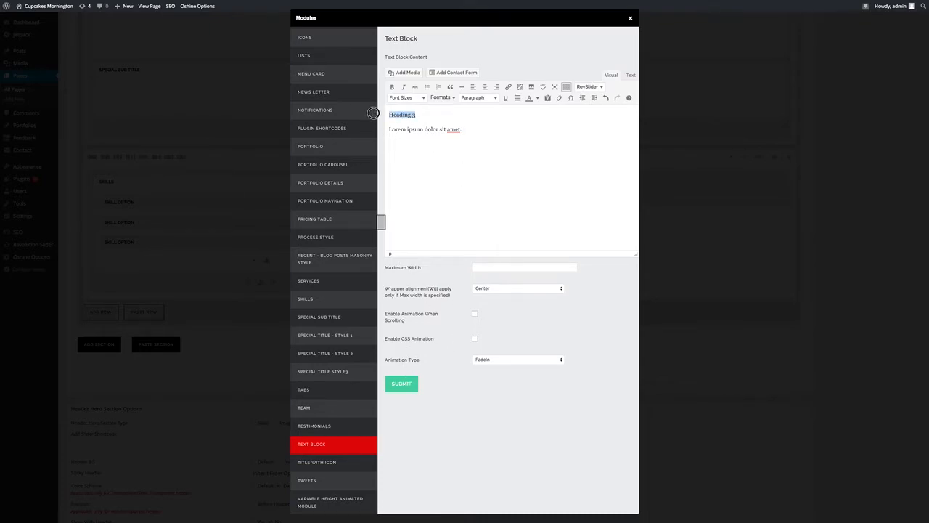
{"action": "left_click", "coordinate": [495, 100]}
{"action": "left_click", "coordinate": [490, 155]}
{"action": "left_click", "coordinate": [466, 133]}
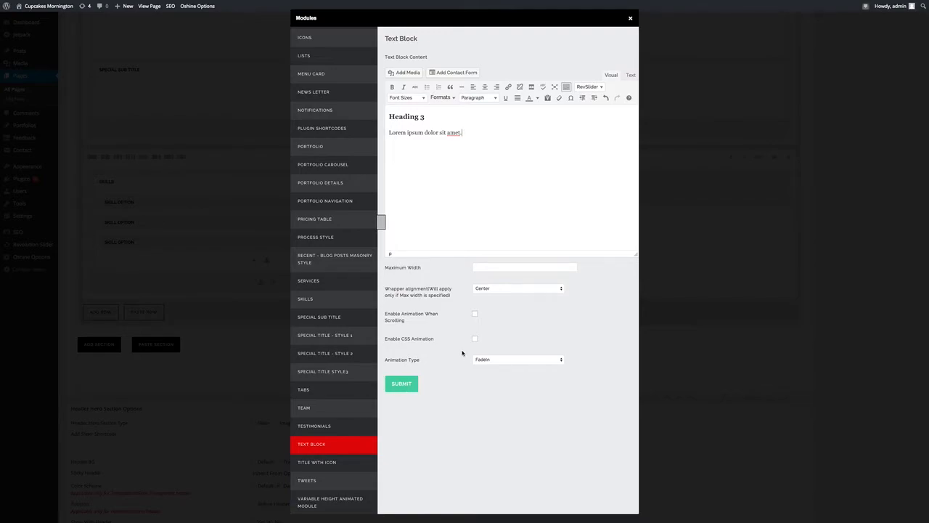
{"action": "left_click", "coordinate": [406, 384]}
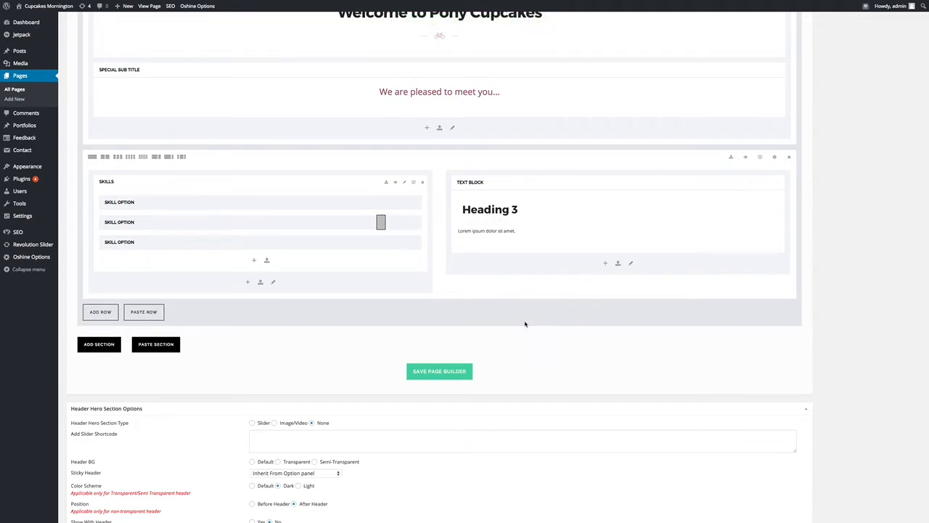
- Start a Buttons module below the text block in the second column with the button text "See our product range"
{"action": "left_click", "coordinate": [606, 265]}
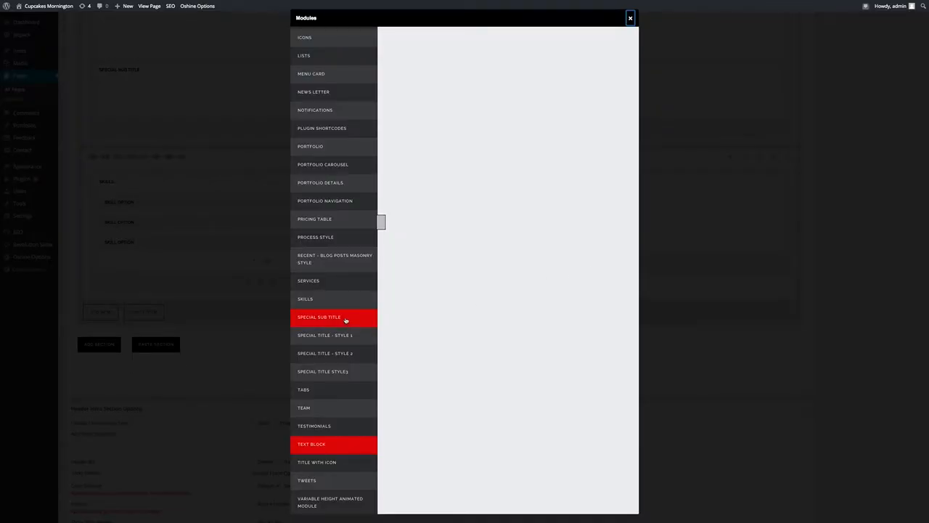
{"action": "scroll", "coordinate": [342, 294], "scroll_direction": "up", "scroll_amount": 5}
{"action": "left_click", "coordinate": [307, 145]}
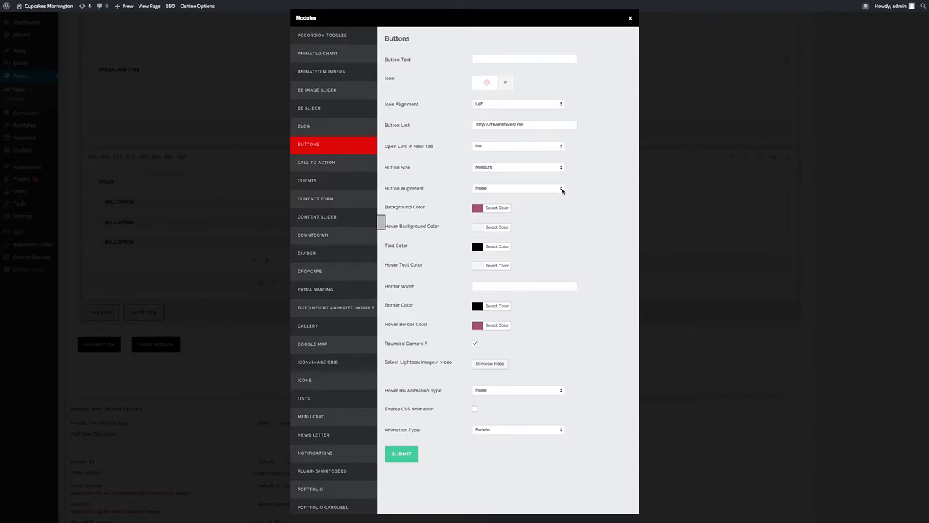
{"action": "left_click", "coordinate": [483, 60]}
{"action": "type", "text": "See our"}
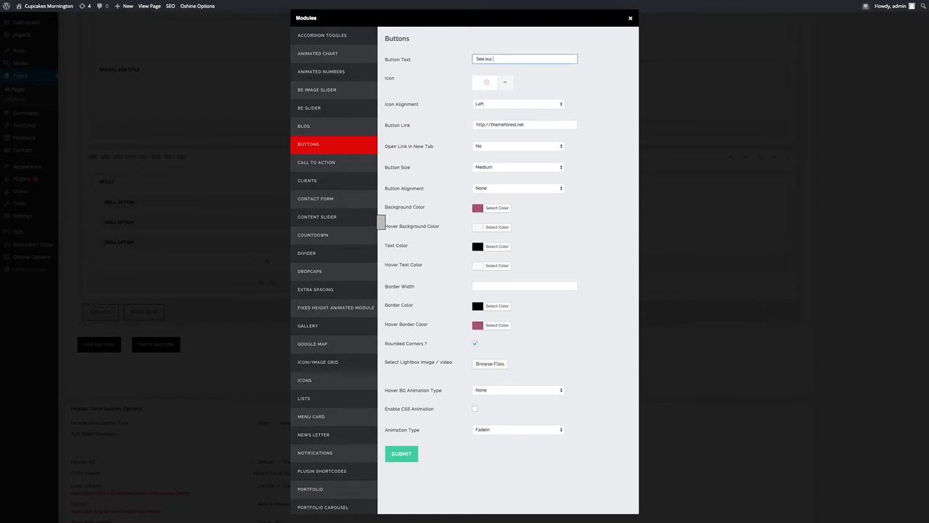
{"action": "type", "text": " product range"}
- Search the button icons for "arrow", choose a right-pointing arrow and set the icon alignment to Right
{"action": "left_click", "coordinate": [505, 82]}
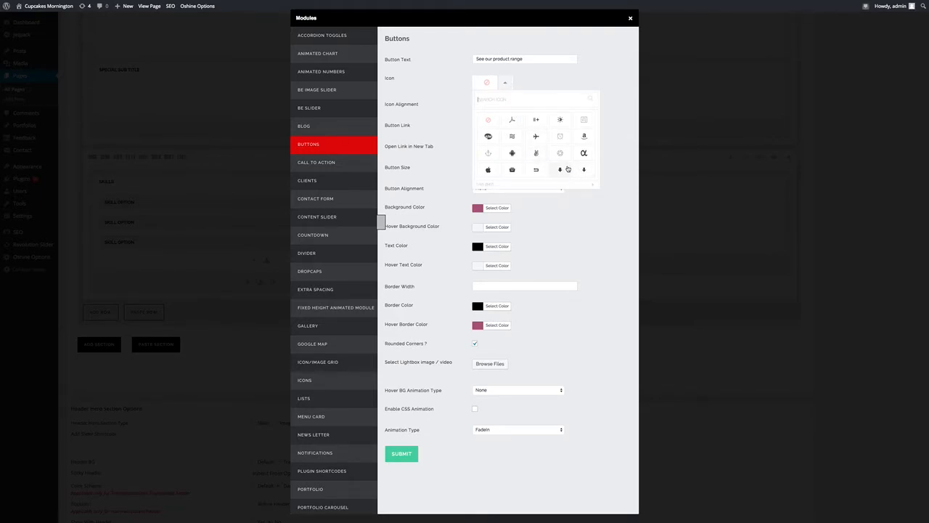
{"action": "type", "text": "arrow"}
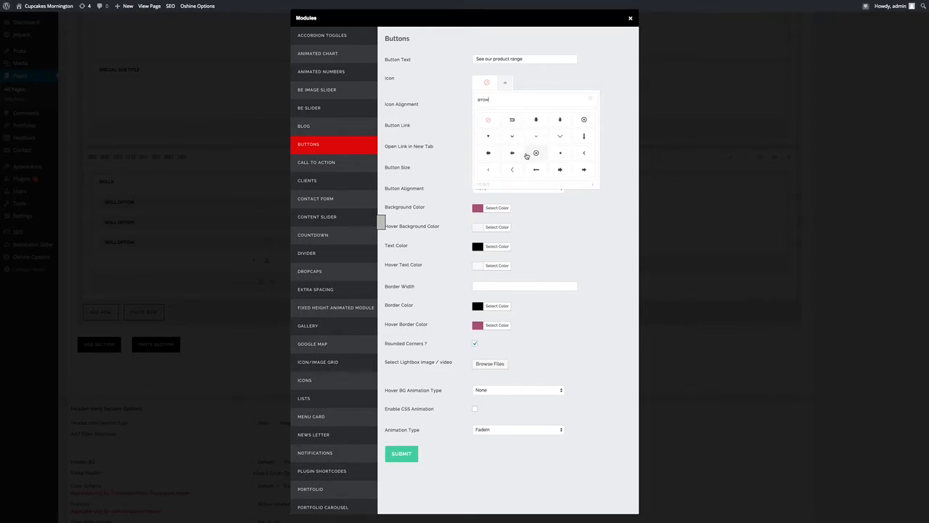
{"action": "left_click", "coordinate": [583, 169]}
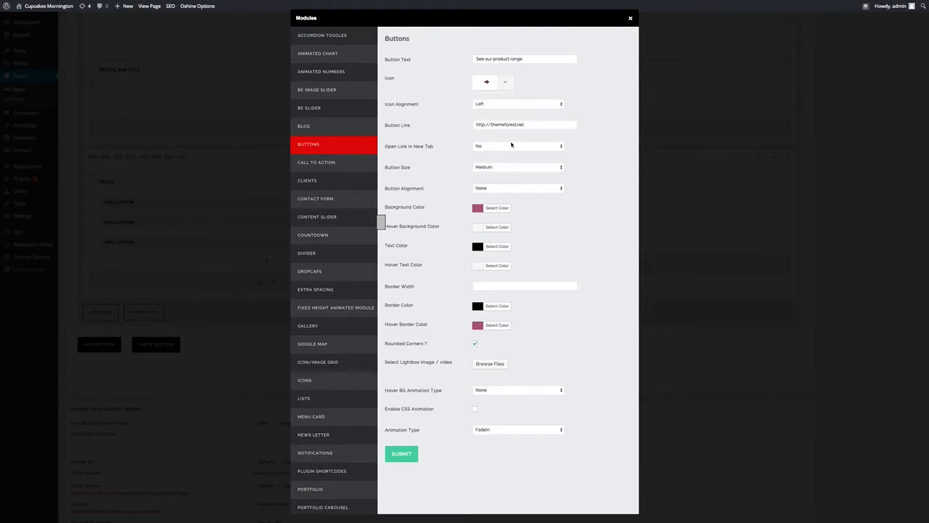
{"action": "left_click", "coordinate": [559, 103]}
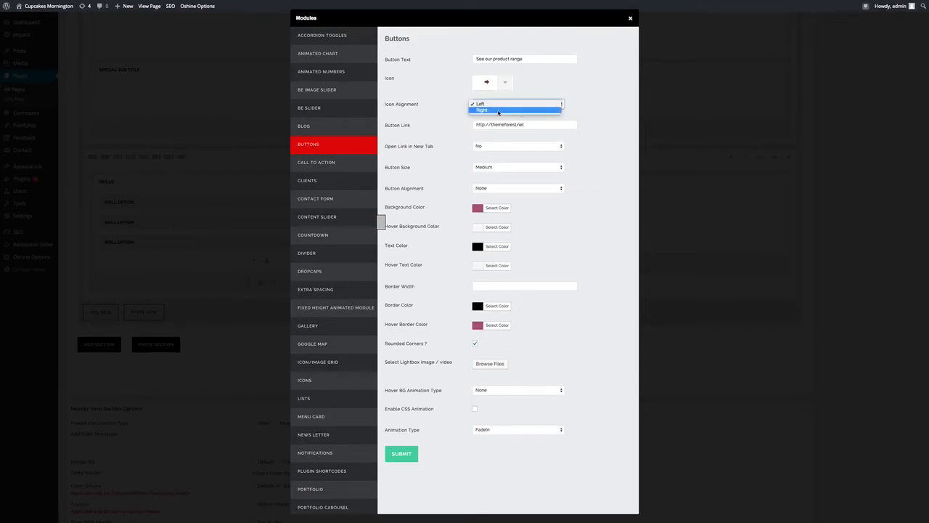
{"action": "left_click", "coordinate": [488, 111]}
- Replace the default button link with /products
{"action": "left_click_drag", "start_coordinate": [535, 124], "coordinate": [457, 128]}
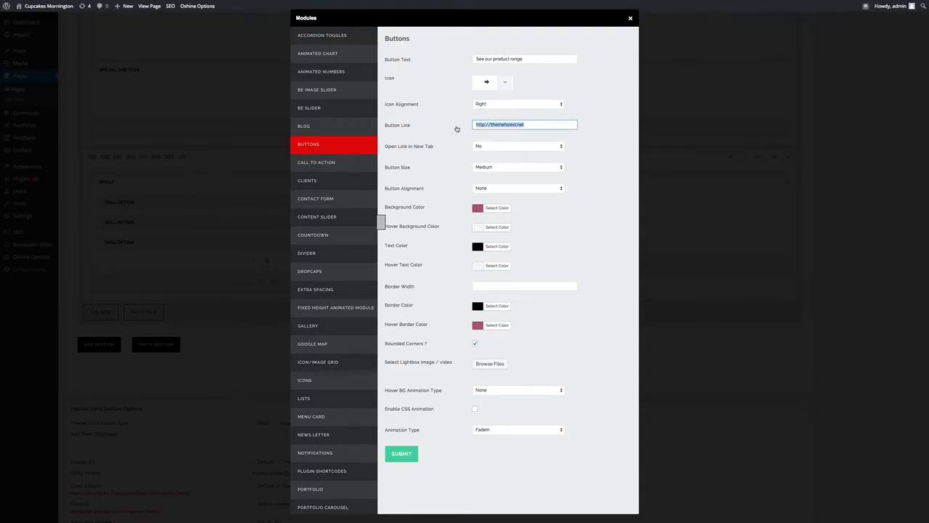
{"action": "type", "text": "/pr"}
{"action": "type", "text": "oducts"}
{"action": "left_click_drag", "start_coordinate": [501, 124], "coordinate": [467, 124]}
{"action": "left_click", "coordinate": [508, 125]}
- Set the button size to Large and the button alignment to Left
{"action": "left_click", "coordinate": [559, 171]}
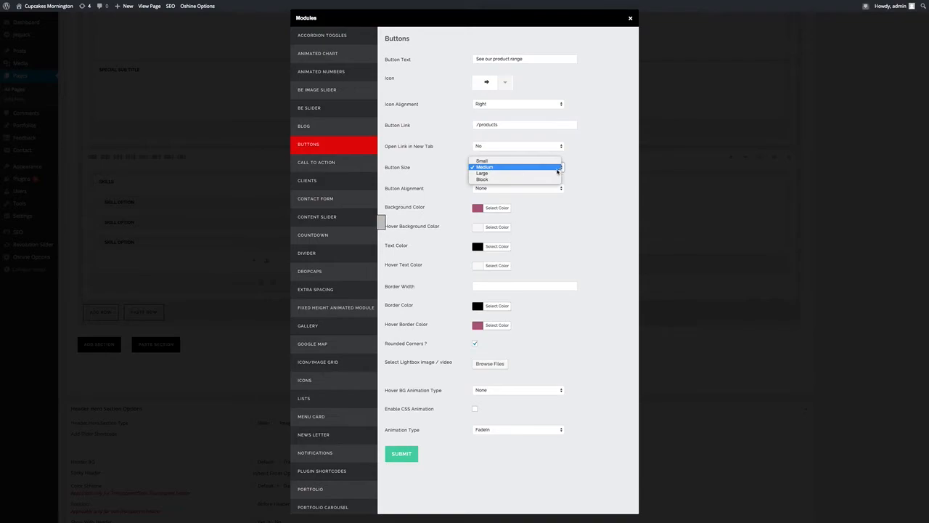
{"action": "left_click", "coordinate": [544, 178]}
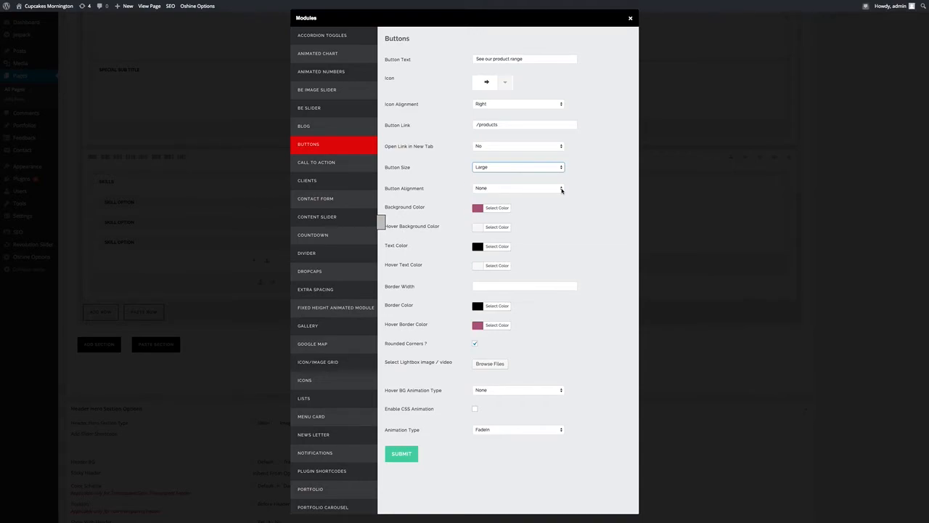
{"action": "left_click", "coordinate": [561, 189]}
{"action": "left_click", "coordinate": [556, 193]}
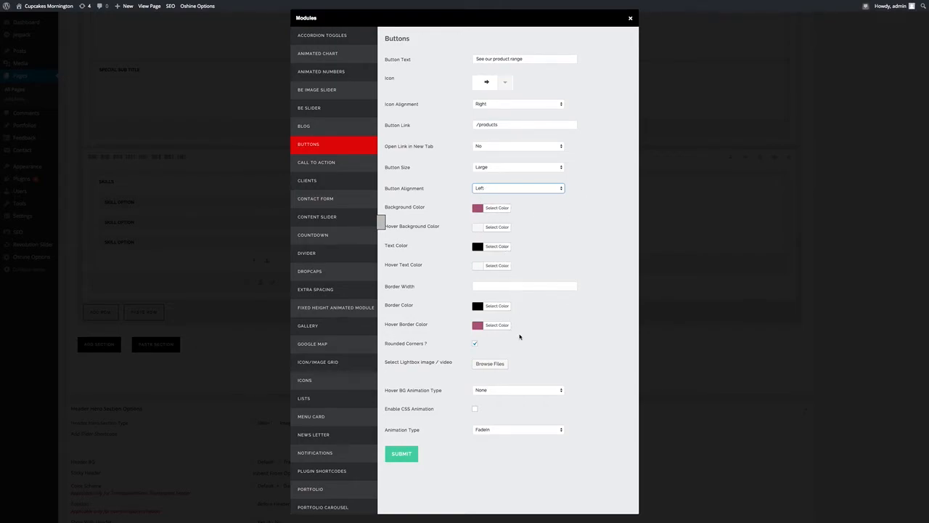
- Enable CSS animation for the button and set its animation type to SlideInRight
{"action": "left_click", "coordinate": [474, 409]}
{"action": "left_click", "coordinate": [559, 431]}
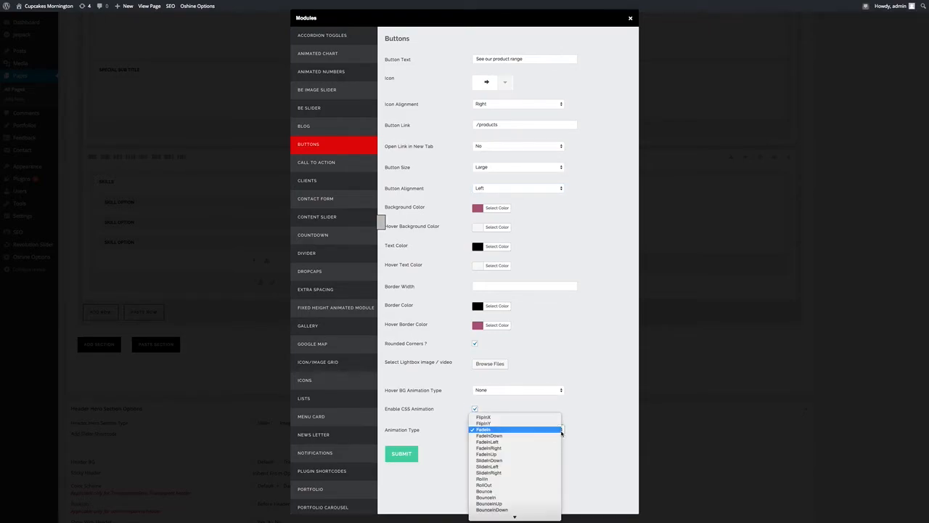
{"action": "left_click", "coordinate": [531, 472]}
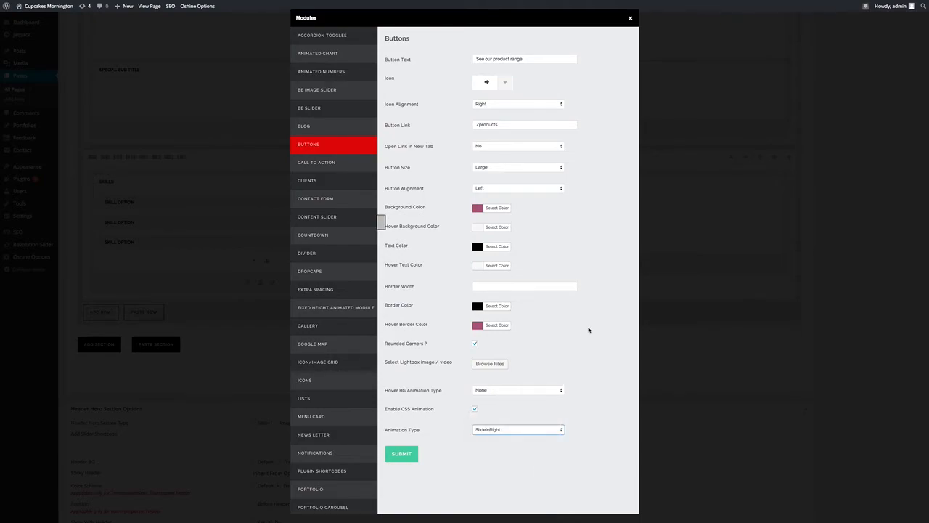
- Submit the configured button module and save the page builder layout
{"action": "left_click", "coordinate": [395, 454]}
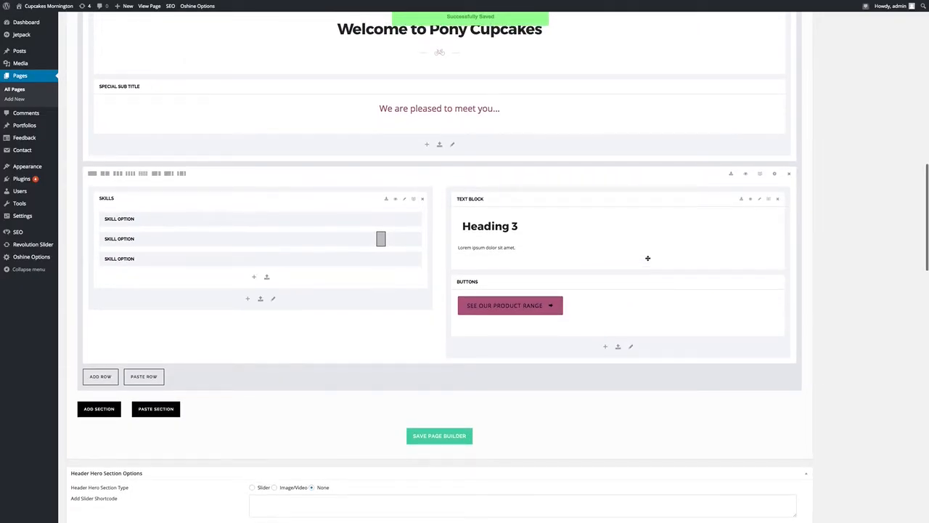
{"action": "scroll", "coordinate": [718, 292], "scroll_direction": "up", "scroll_amount": 11}
{"action": "scroll", "coordinate": [697, 291], "scroll_direction": "down", "scroll_amount": 16}
{"action": "scroll", "coordinate": [465, 254], "scroll_direction": "down", "scroll_amount": 2}
{"action": "scroll", "coordinate": [396, 183], "scroll_direction": "up", "scroll_amount": 6}
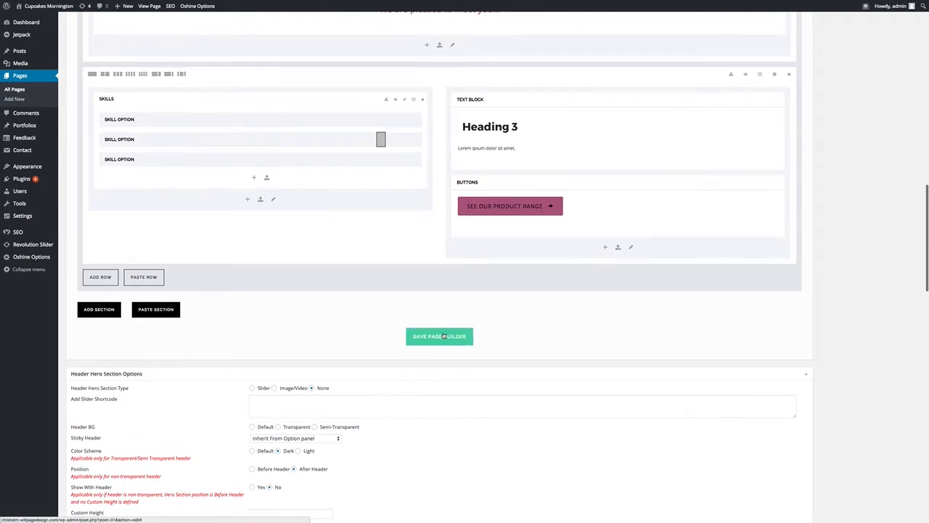
{"action": "left_click", "coordinate": [443, 336]}
- Update the published About page
{"action": "scroll", "coordinate": [726, 254], "scroll_direction": "up", "scroll_amount": 15}
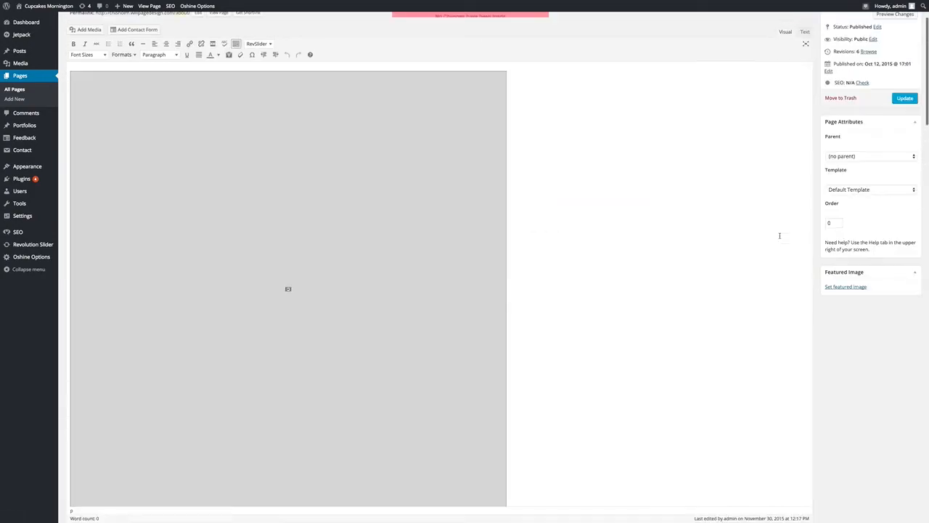
{"action": "scroll", "coordinate": [780, 235], "scroll_direction": "up", "scroll_amount": 2}
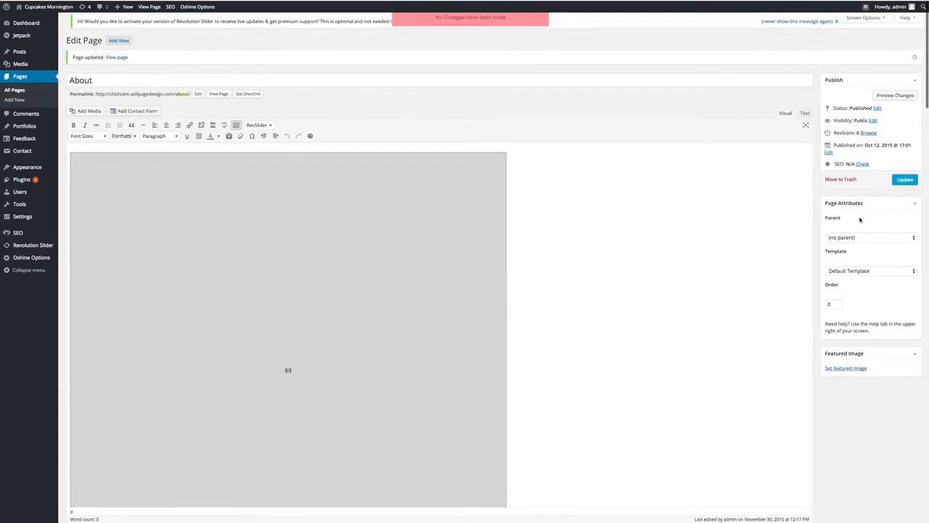
{"action": "left_click", "coordinate": [903, 180]}
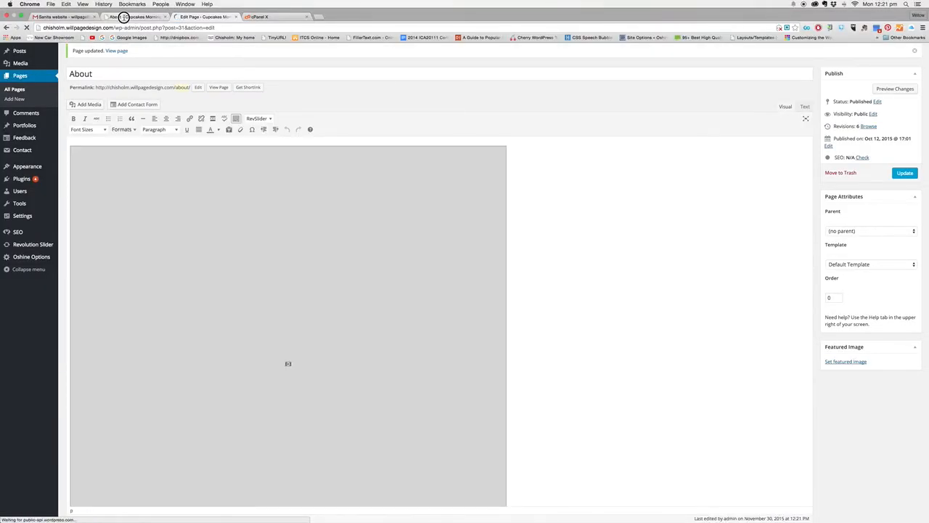
- Reload the live About page and inspect the new product range button and its hover style
{"action": "left_click", "coordinate": [125, 16]}
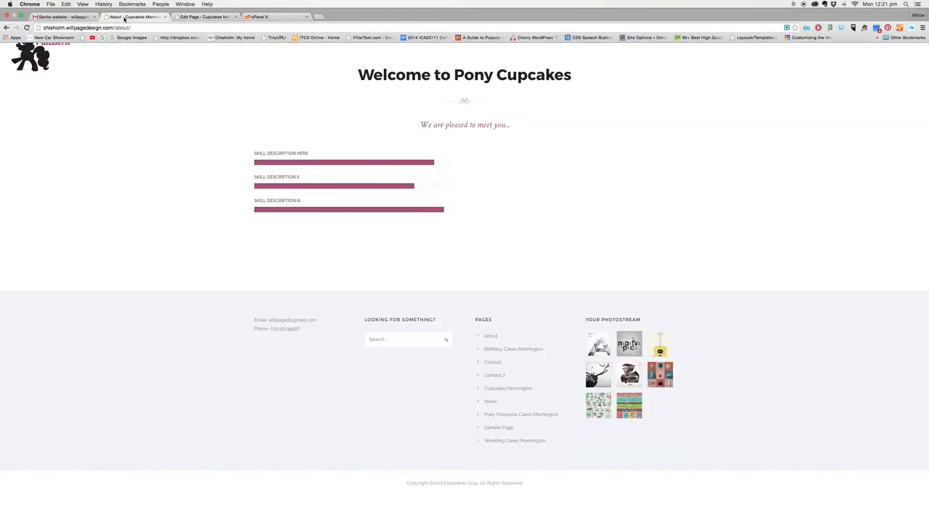
{"action": "left_click", "coordinate": [27, 28]}
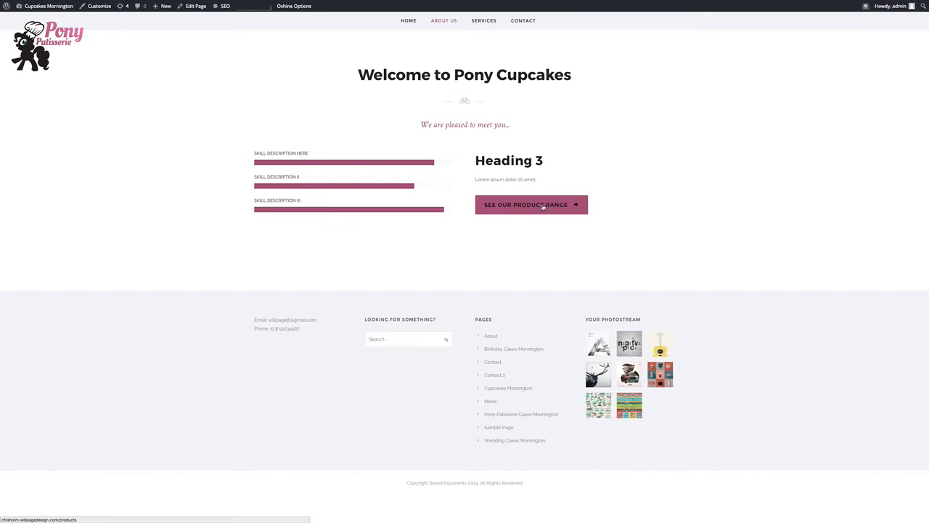
{"action": "mouse_move", "coordinate": [483, 22]}
- Return to the page editor and open the settings of the "See our product range" button module
{"action": "mouse_move", "coordinate": [145, 2]}
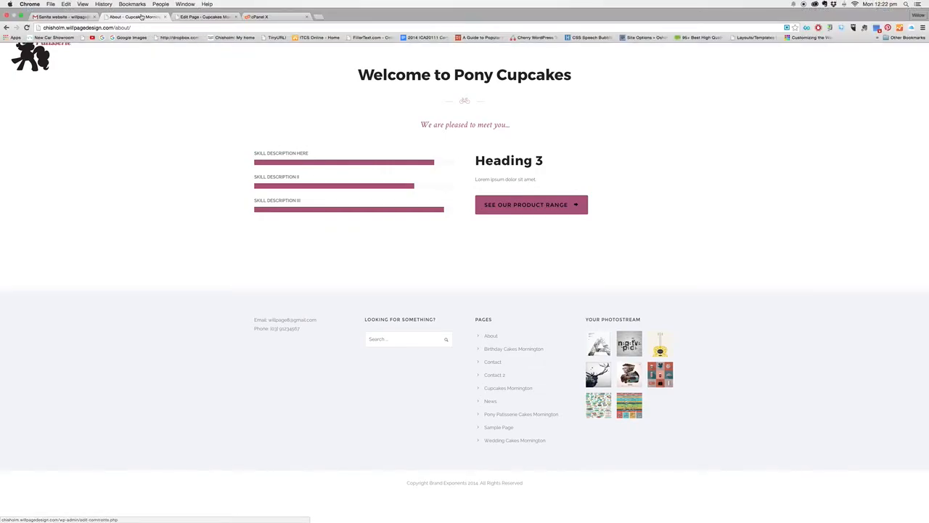
{"action": "left_click", "coordinate": [201, 17]}
{"action": "scroll", "coordinate": [564, 236], "scroll_direction": "down", "scroll_amount": 5}
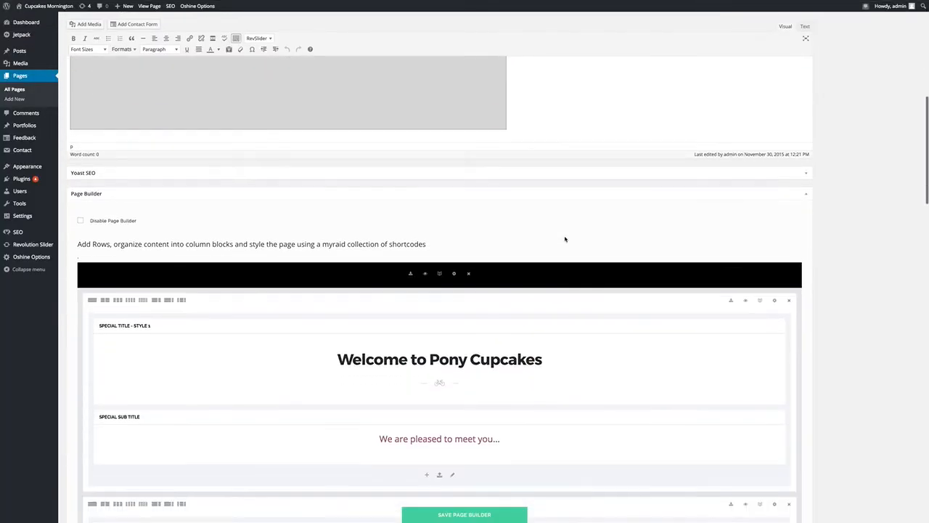
{"action": "scroll", "coordinate": [565, 239], "scroll_direction": "down", "scroll_amount": 4}
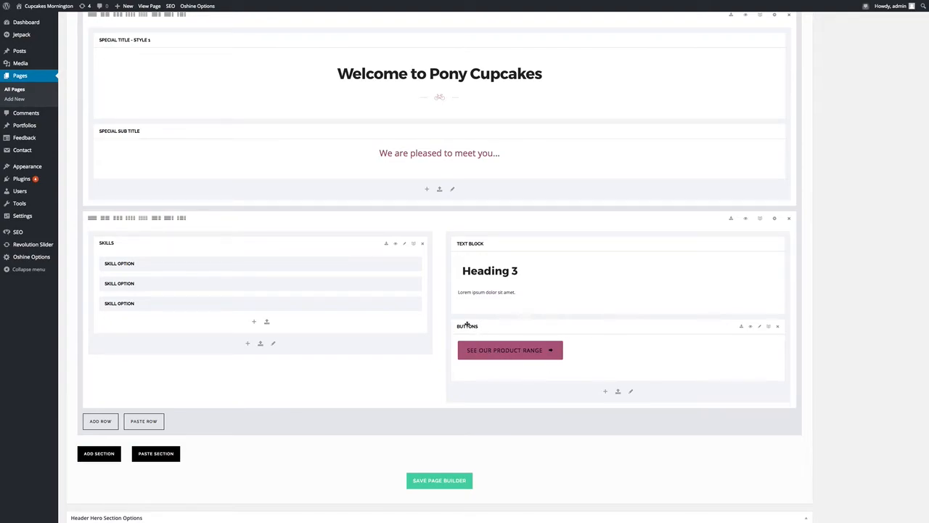
{"action": "left_click", "coordinate": [761, 328]}
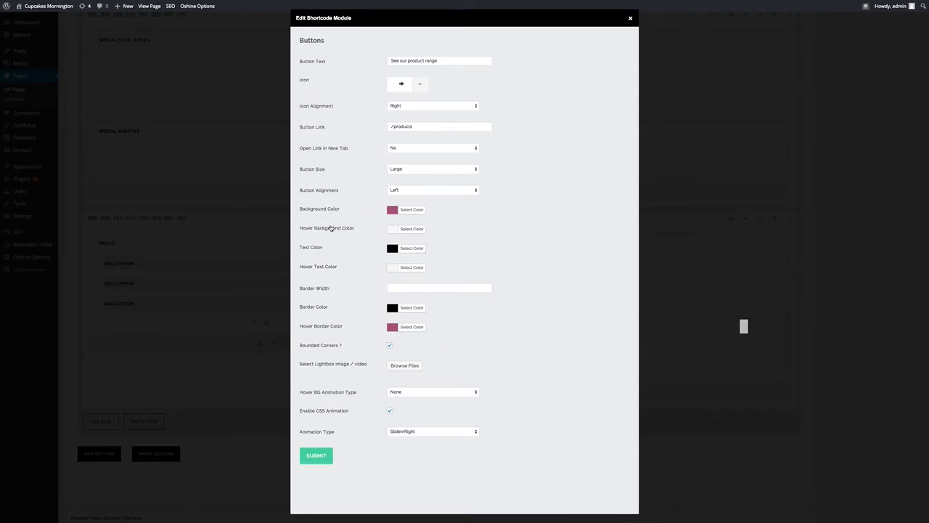
- Copy the button's background colour and apply it as the Hover Text Color
{"action": "left_click", "coordinate": [411, 229]}
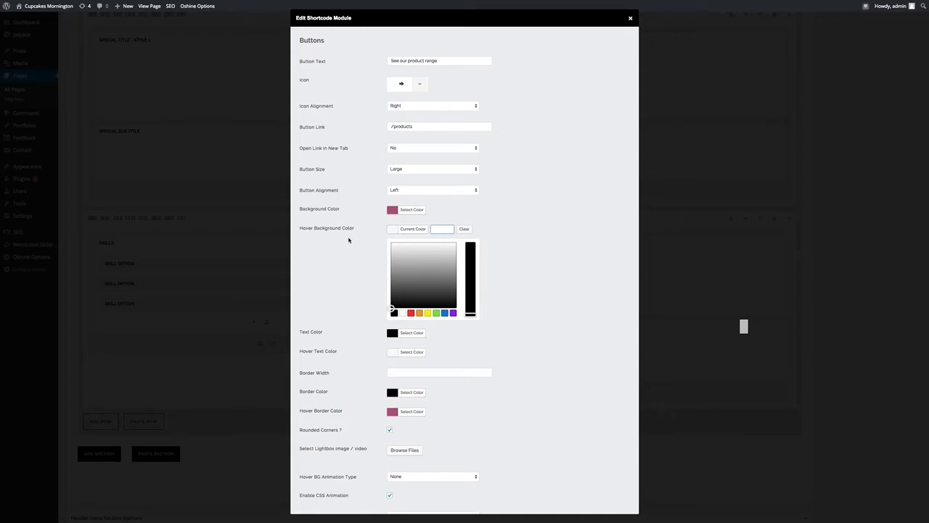
{"action": "left_click", "coordinate": [363, 237]}
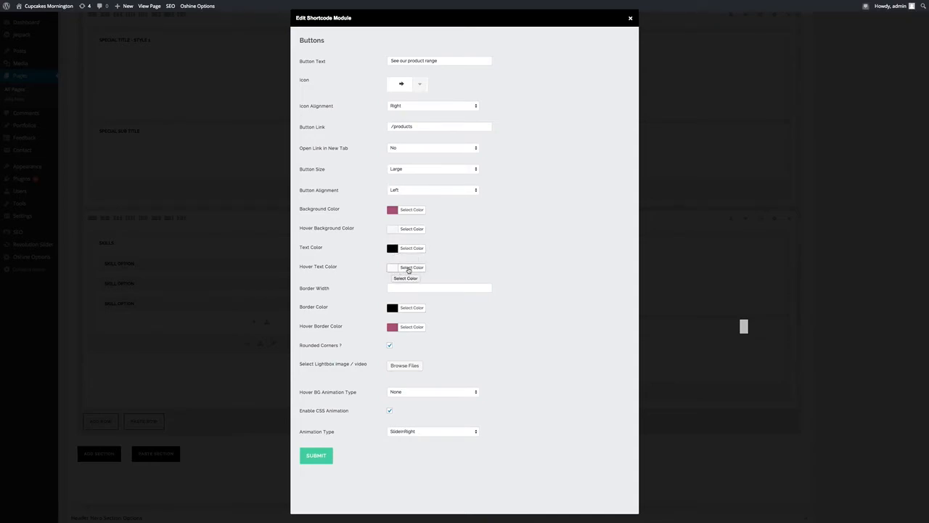
{"action": "left_click", "coordinate": [408, 267]}
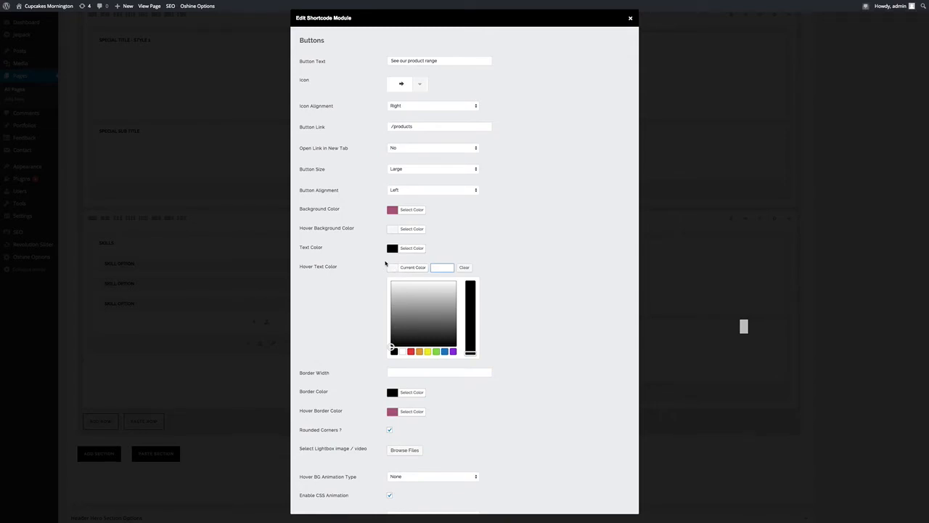
{"action": "left_click", "coordinate": [410, 210]}
{"action": "left_click", "coordinate": [447, 210]}
{"action": "left_click_drag", "start_coordinate": [447, 210], "coordinate": [425, 212]}
{"action": "key", "text": "ctrl+c"}
{"action": "left_click", "coordinate": [514, 228]}
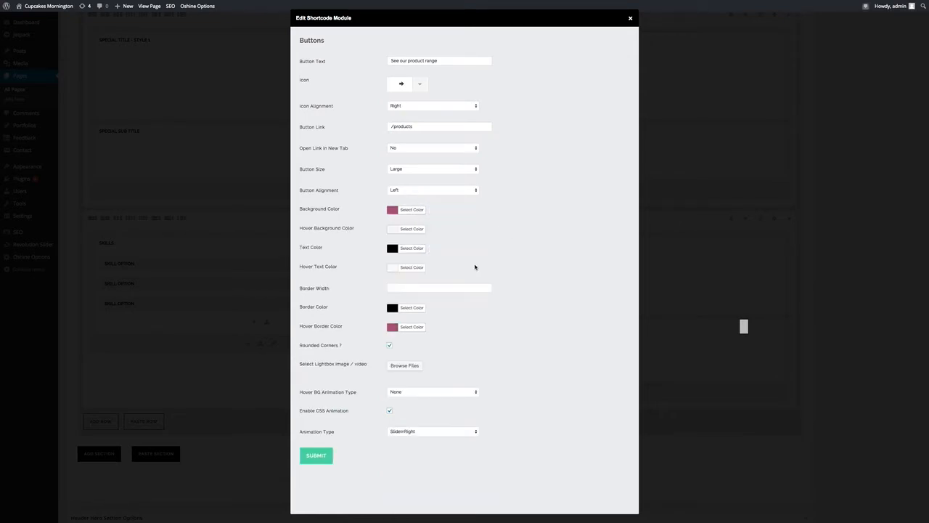
{"action": "left_click", "coordinate": [412, 267]}
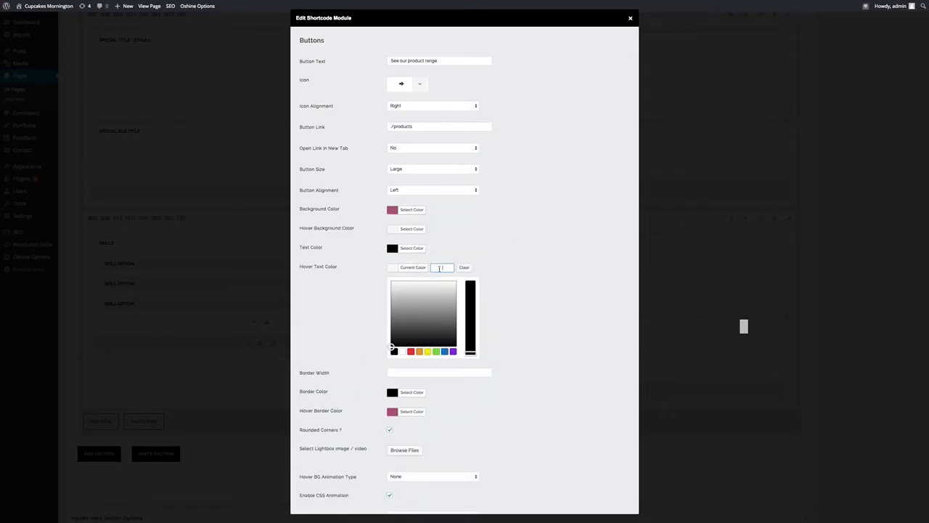
{"action": "key", "text": "ctrl+v"}
{"action": "left_click", "coordinate": [463, 239]}
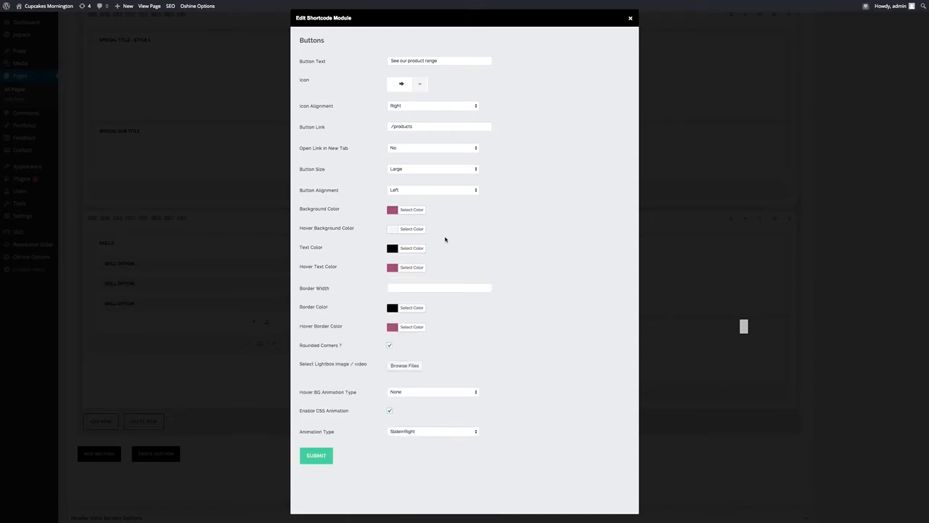
- Set the button's Hover Background Color to #ffffff
{"action": "left_click", "coordinate": [411, 229]}
{"action": "type", "text": "#eeeeee"}
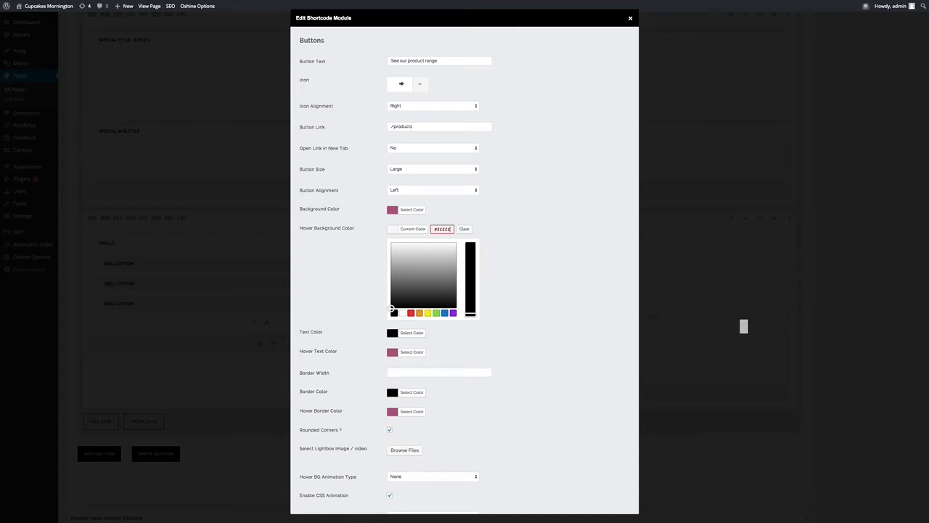
{"action": "left_click_drag", "start_coordinate": [398, 249], "coordinate": [365, 224]}
{"action": "scroll", "coordinate": [516, 252], "scroll_direction": "down", "scroll_amount": 1}
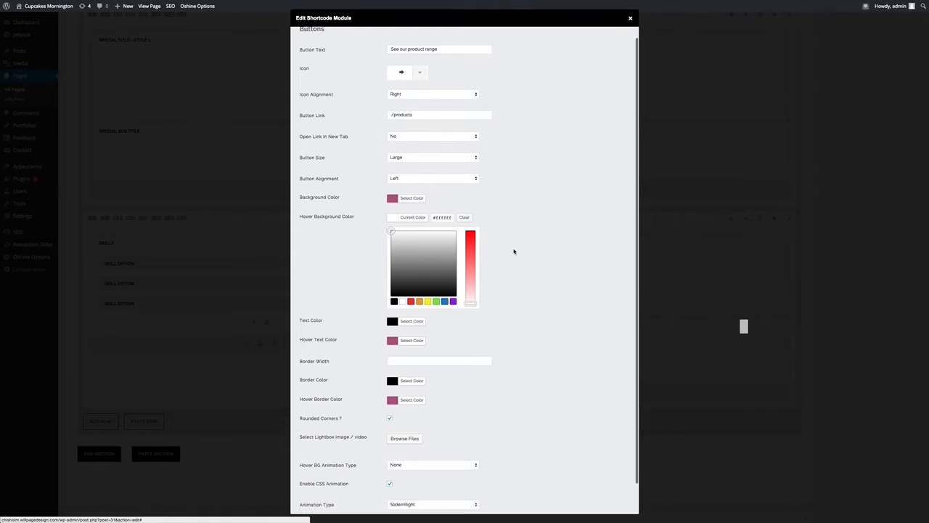
{"action": "left_click", "coordinate": [365, 255]}
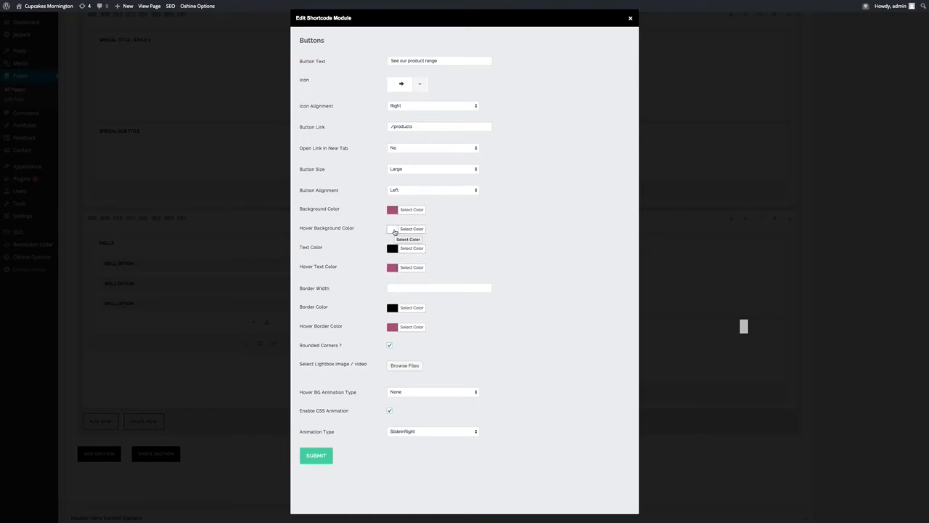
- Set the button's border width to 2 and its border colour to #a55377, and submit the module settings
{"action": "left_click", "coordinate": [396, 287]}
{"action": "type", "text": "2"}
{"action": "left_click", "coordinate": [392, 308]}
{"action": "left_click", "coordinate": [452, 308]}
{"action": "left_click_drag", "start_coordinate": [452, 308], "coordinate": [395, 311]}
{"action": "key", "text": "ctrl+v"}
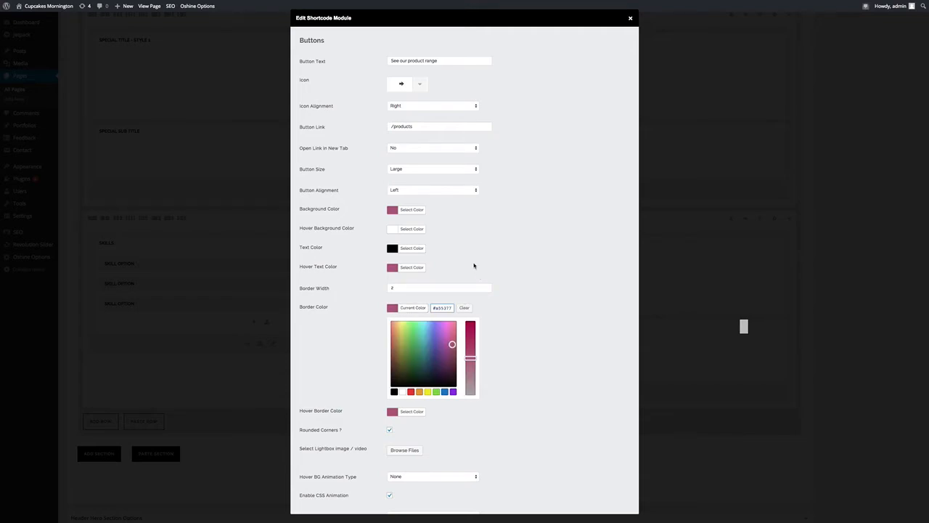
{"action": "left_click", "coordinate": [464, 247]}
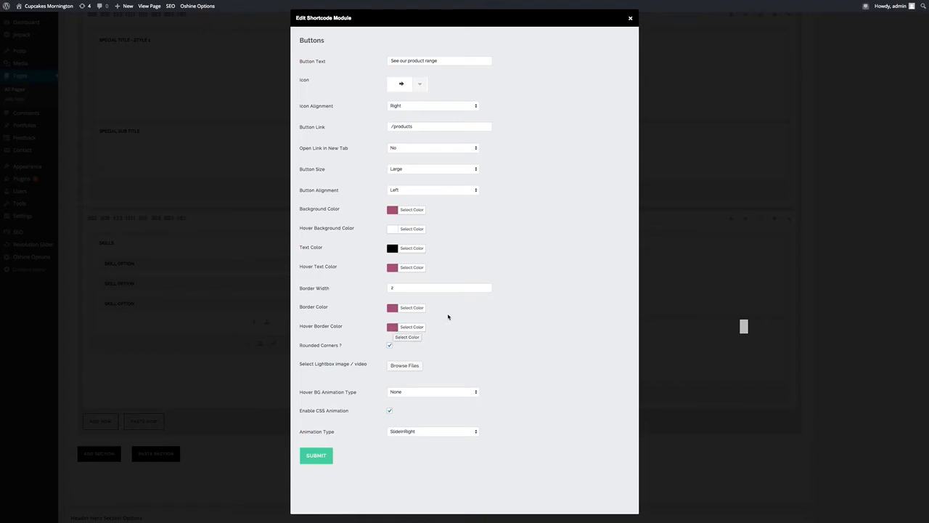
{"action": "left_click", "coordinate": [320, 456]}
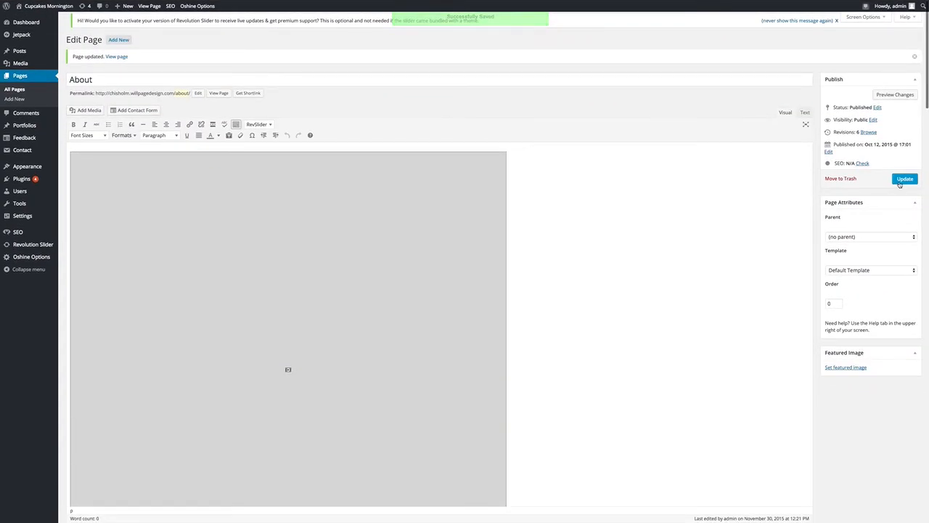
- Update the About page and reload the live page to check the button's hover style and animation
{"action": "left_click", "coordinate": [900, 182]}
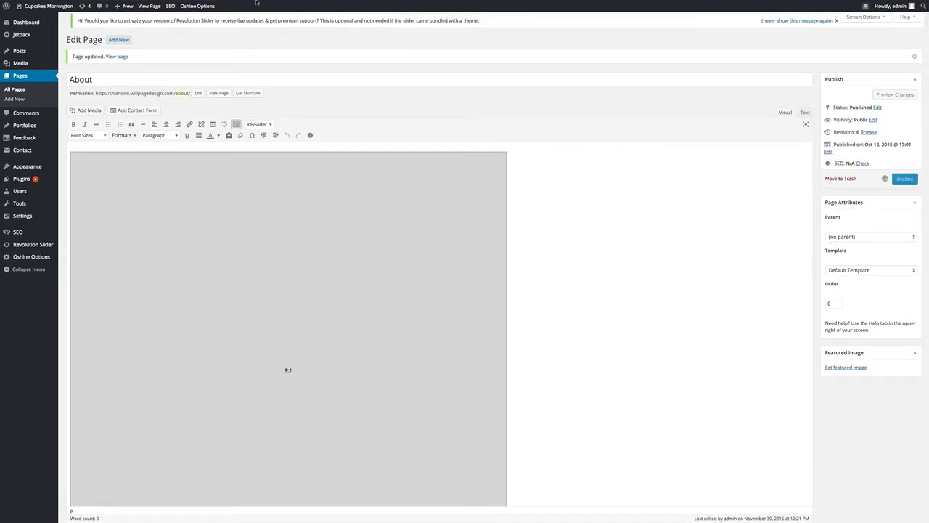
{"action": "left_click", "coordinate": [145, 16]}
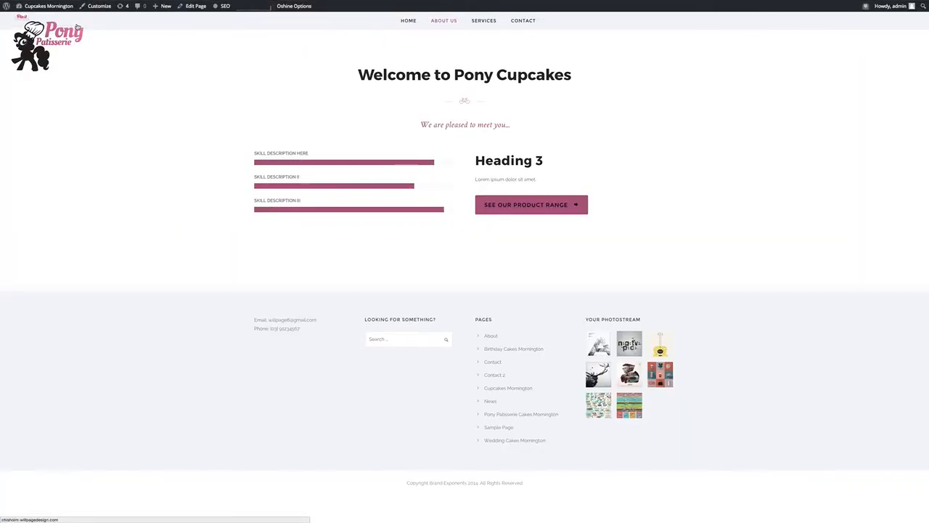
{"action": "mouse_move", "coordinate": [154, 4]}
{"action": "left_click", "coordinate": [28, 26]}
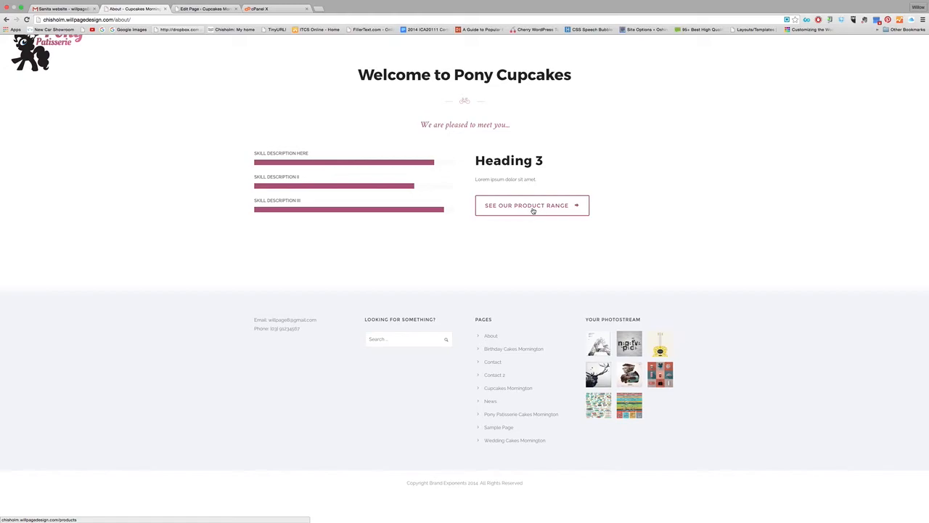
{"action": "left_click", "coordinate": [26, 19]}
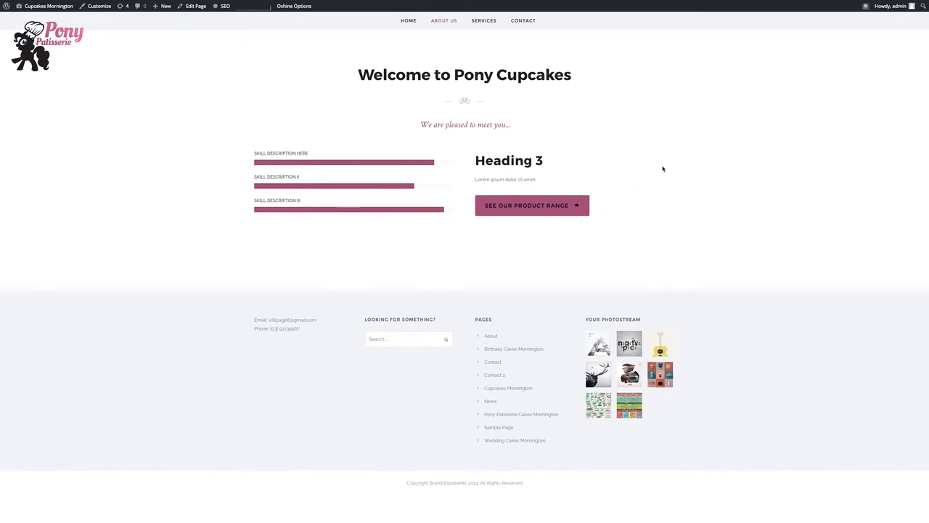
- In the page's Header Hero Section Options, set the section type to Image/Video and the header background to Transparent
{"action": "mouse_move", "coordinate": [174, 4]}
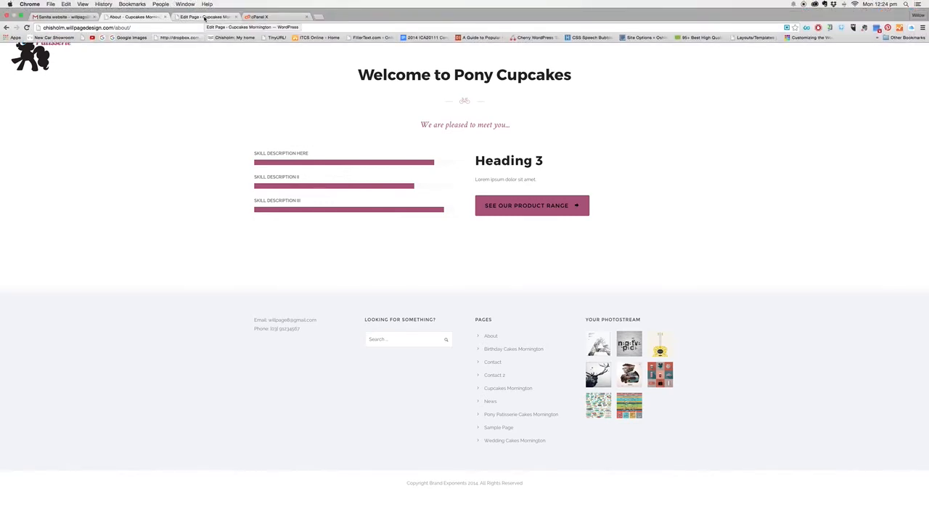
{"action": "left_click", "coordinate": [205, 19]}
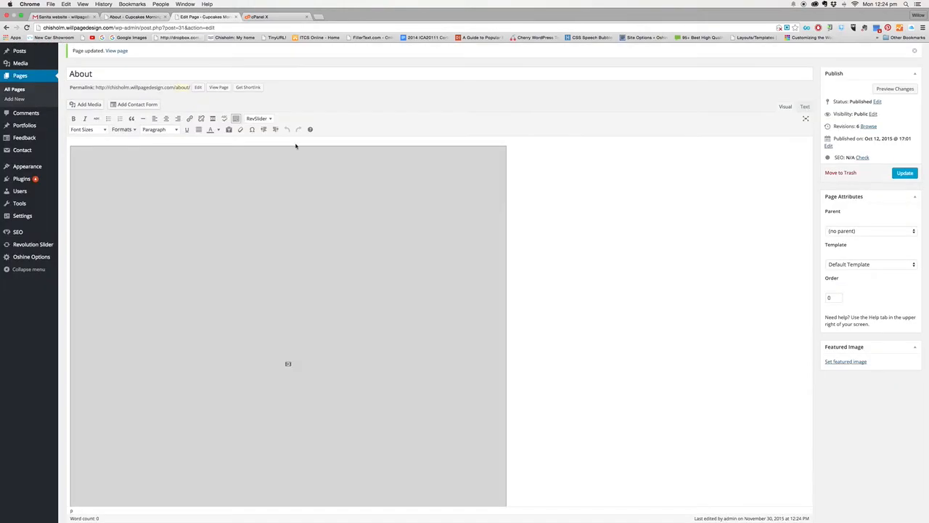
{"action": "scroll", "coordinate": [425, 207], "scroll_direction": "down", "scroll_amount": 3}
{"action": "scroll", "coordinate": [425, 207], "scroll_direction": "down", "scroll_amount": 6}
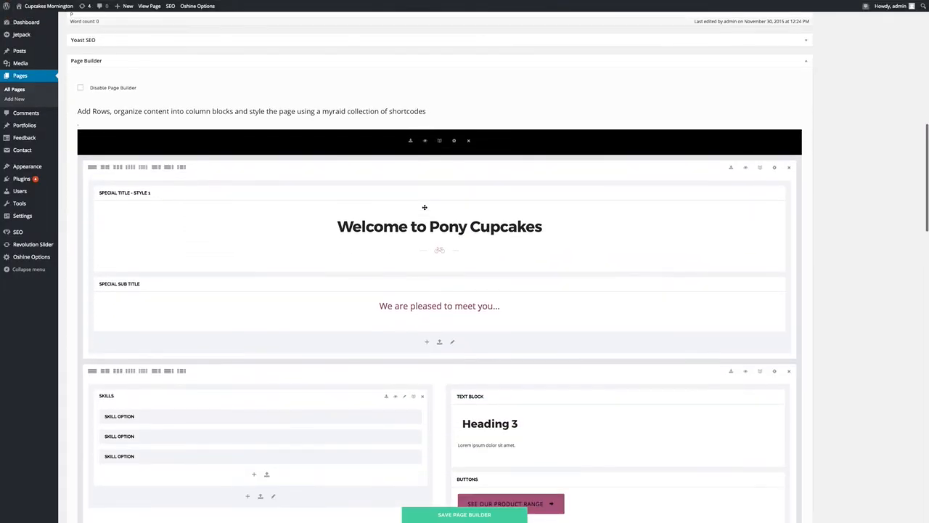
{"action": "scroll", "coordinate": [425, 207], "scroll_direction": "down", "scroll_amount": 7}
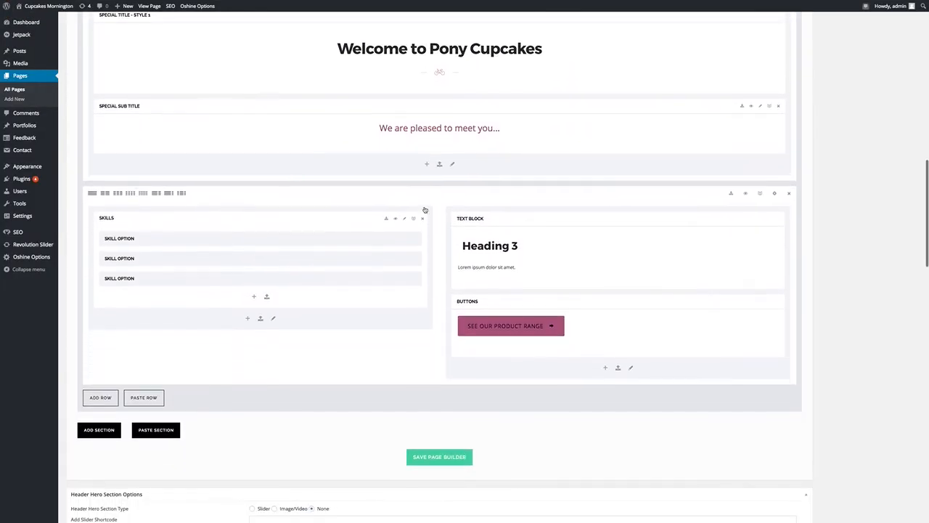
{"action": "scroll", "coordinate": [425, 208], "scroll_direction": "down", "scroll_amount": 5}
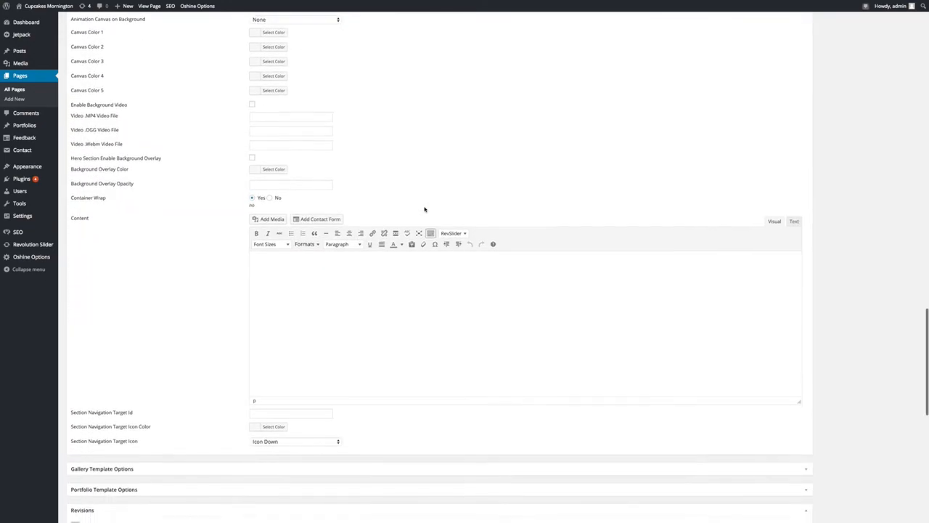
{"action": "scroll", "coordinate": [425, 207], "scroll_direction": "up", "scroll_amount": 4}
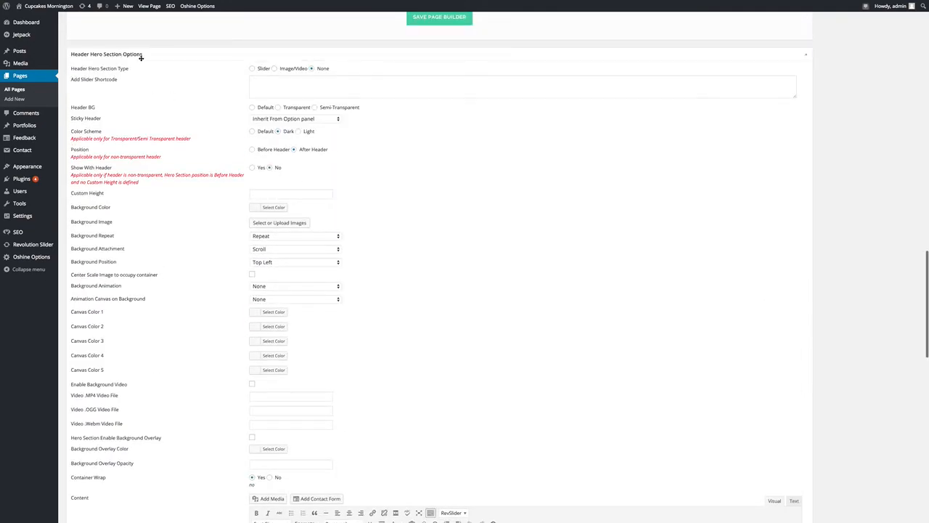
{"action": "scroll", "coordinate": [447, 196], "scroll_direction": "down", "scroll_amount": 1}
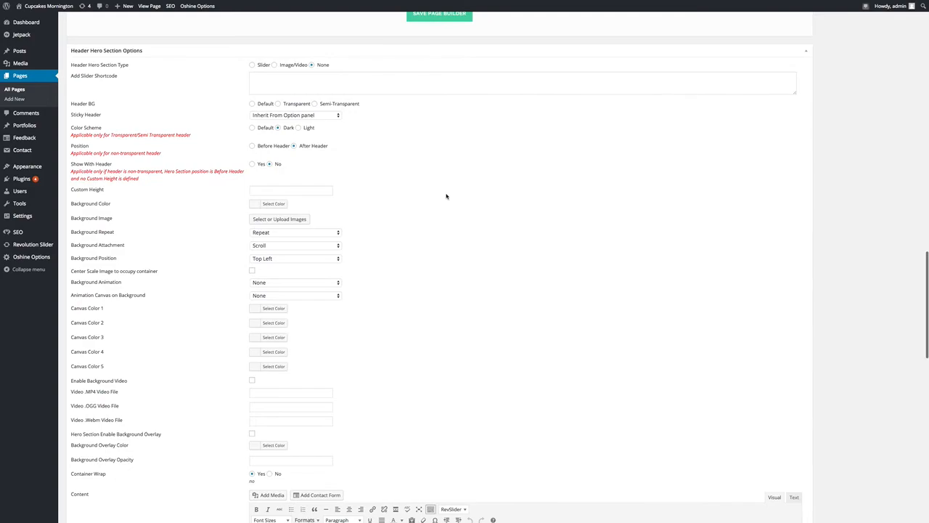
{"action": "left_click", "coordinate": [274, 64]}
{"action": "left_click", "coordinate": [278, 105]}
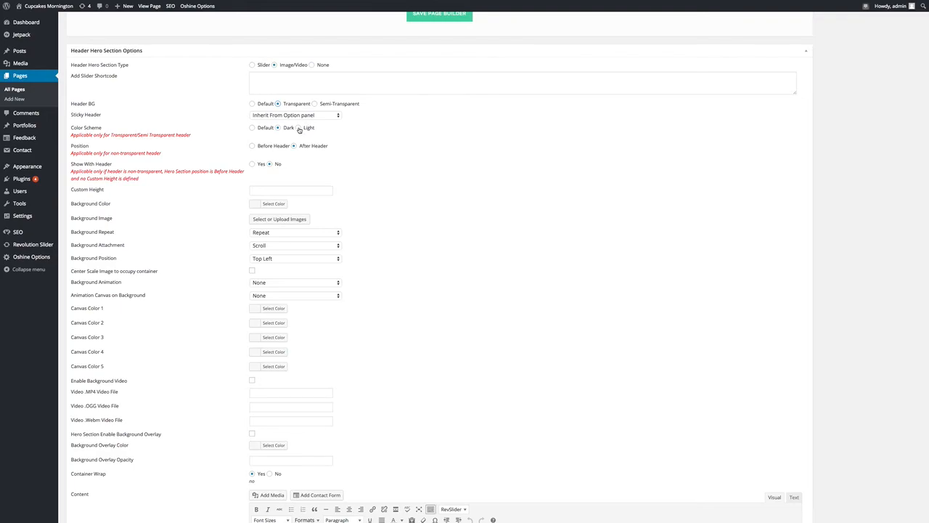
- Set the hero section's Color Scheme to Light and its Custom Height to 500
{"action": "left_click", "coordinate": [298, 128]}
{"action": "scroll", "coordinate": [327, 142], "scroll_direction": "down", "scroll_amount": 1}
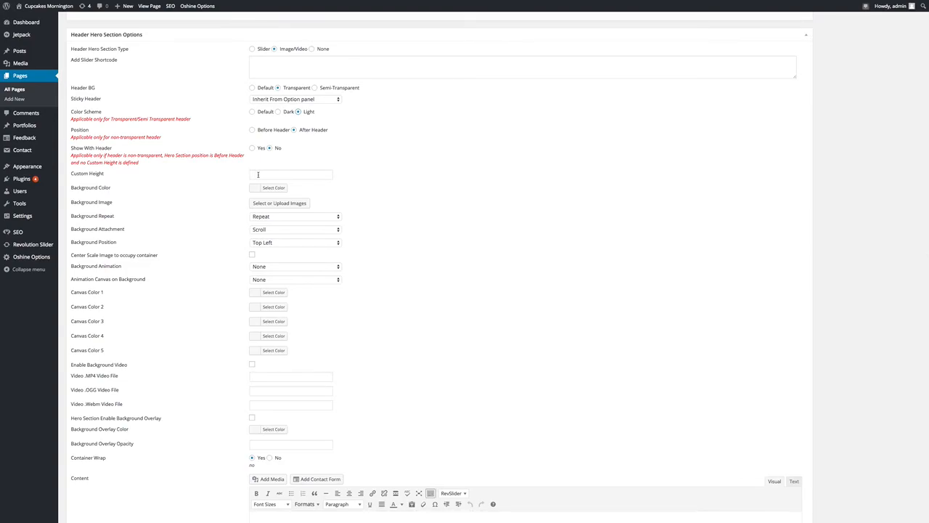
{"action": "left_click", "coordinate": [255, 175]}
{"action": "type", "text": "500px"}
{"action": "key", "text": "BackSpace"}
{"action": "key", "text": "BackSpace"}
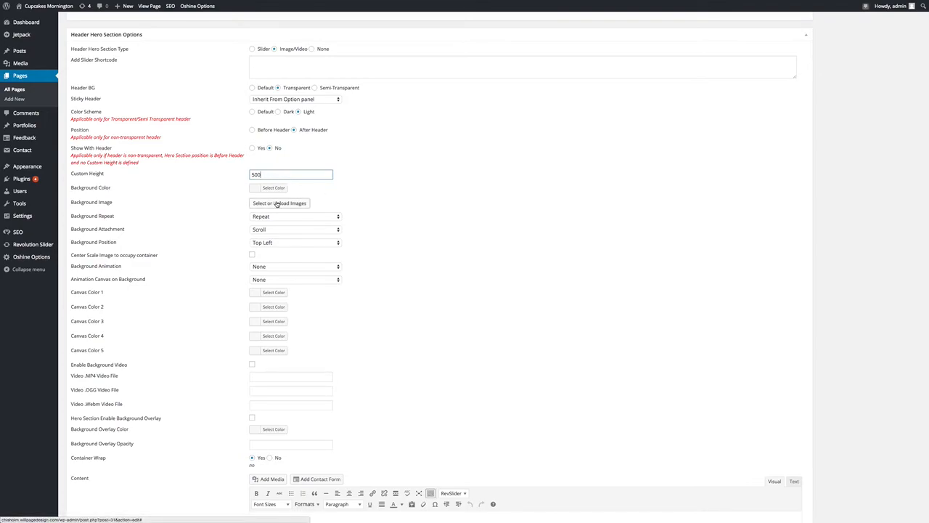
{"action": "scroll", "coordinate": [283, 201], "scroll_direction": "up", "scroll_amount": 1}
{"action": "scroll", "coordinate": [283, 202], "scroll_direction": "down", "scroll_amount": 3}
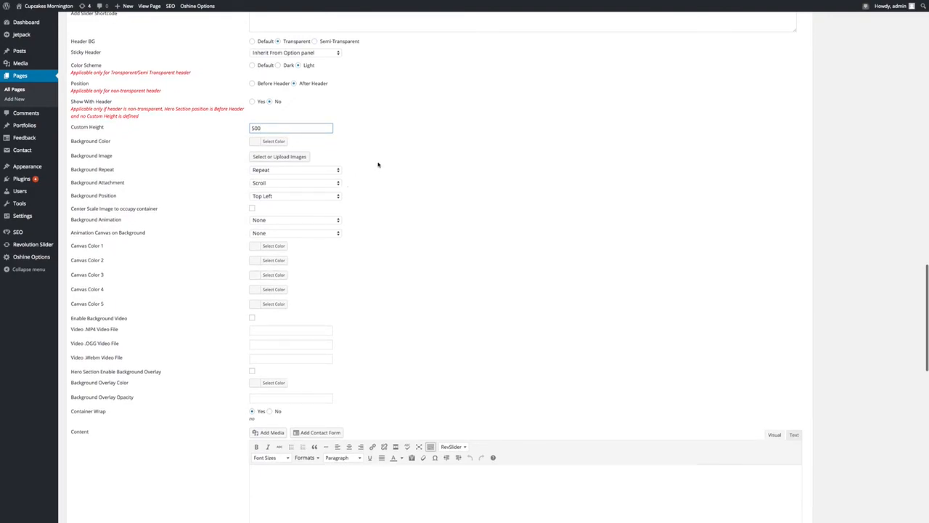
{"action": "left_click", "coordinate": [295, 159]}
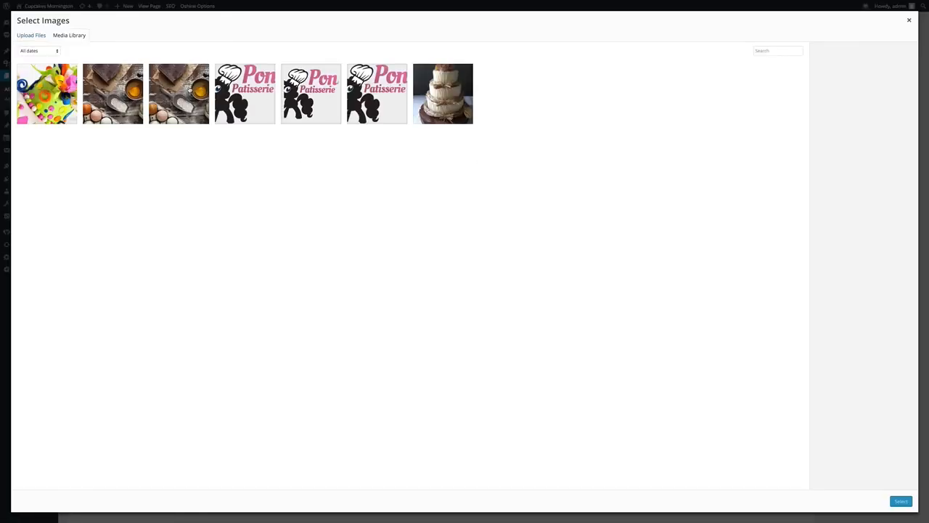
{"action": "left_click", "coordinate": [181, 96]}
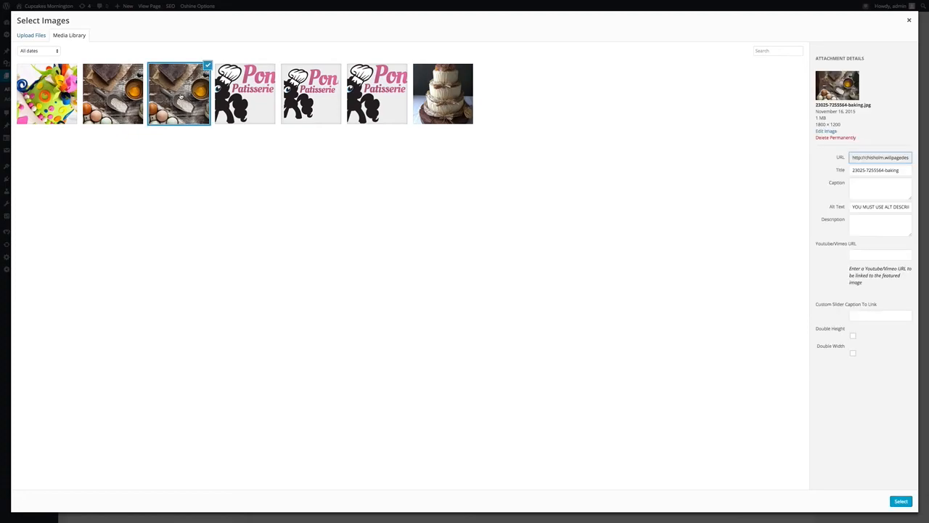
{"action": "left_click", "coordinate": [126, 96]}
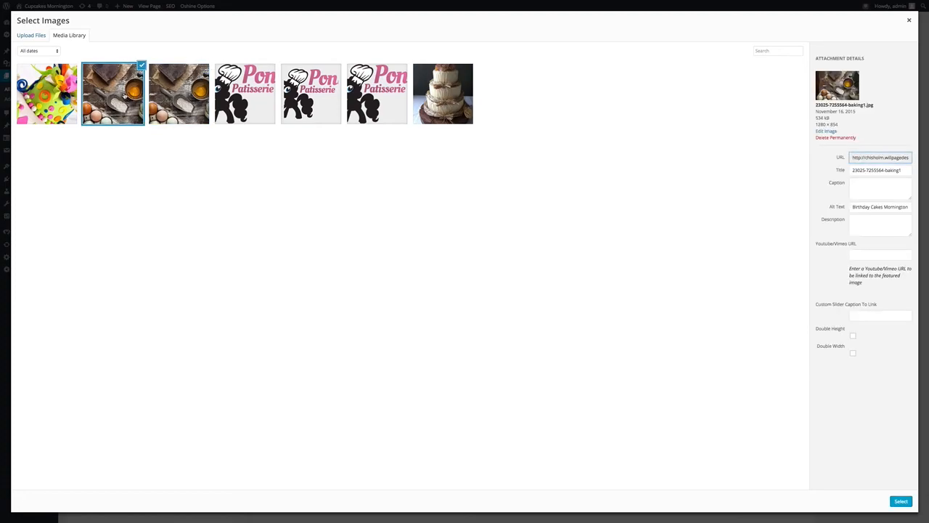
{"action": "left_click", "coordinate": [176, 95]}
{"action": "left_click", "coordinate": [134, 95]}
{"action": "left_click", "coordinate": [175, 96]}
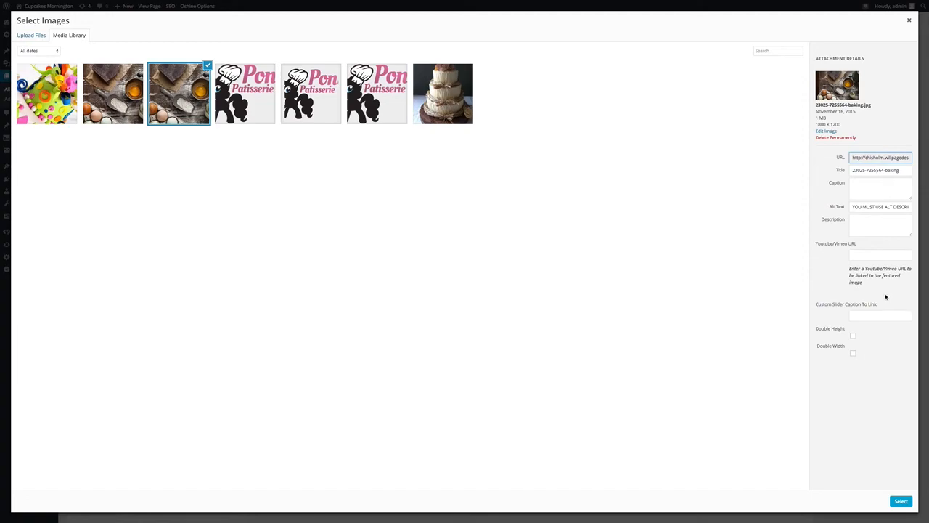
{"action": "left_click", "coordinate": [901, 502]}
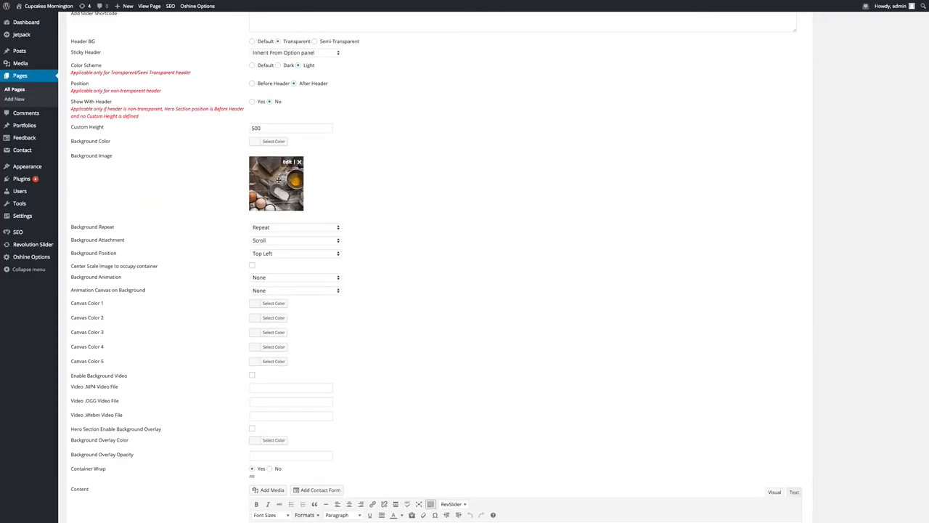
- Set the hero image's Background Attachment to Fixed and its Background Repeat to No Repeat
{"action": "scroll", "coordinate": [404, 169], "scroll_direction": "down", "scroll_amount": 1}
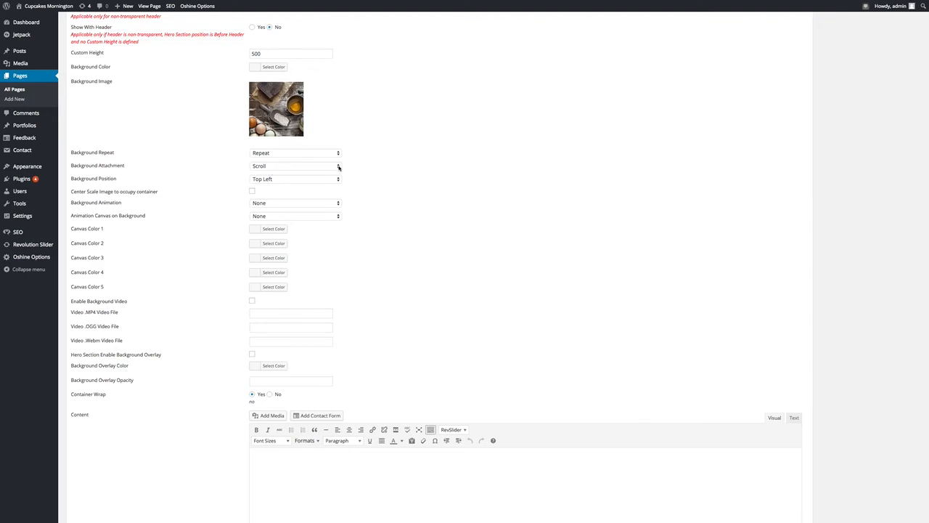
{"action": "left_click", "coordinate": [339, 167]}
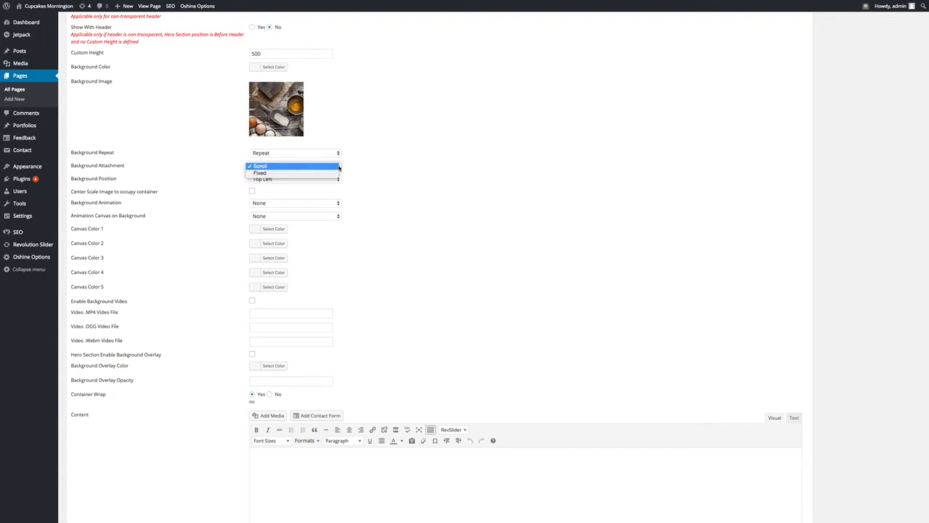
{"action": "left_click", "coordinate": [328, 174]}
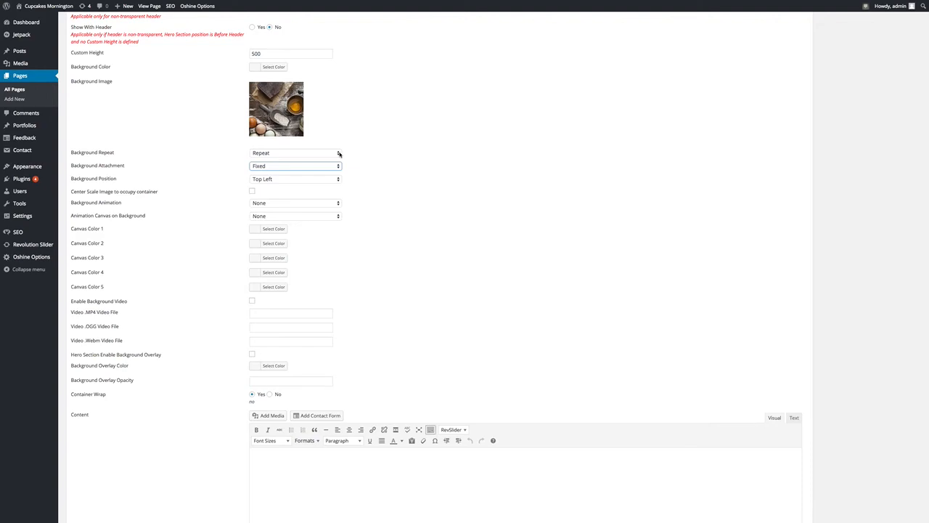
{"action": "left_click", "coordinate": [338, 154]}
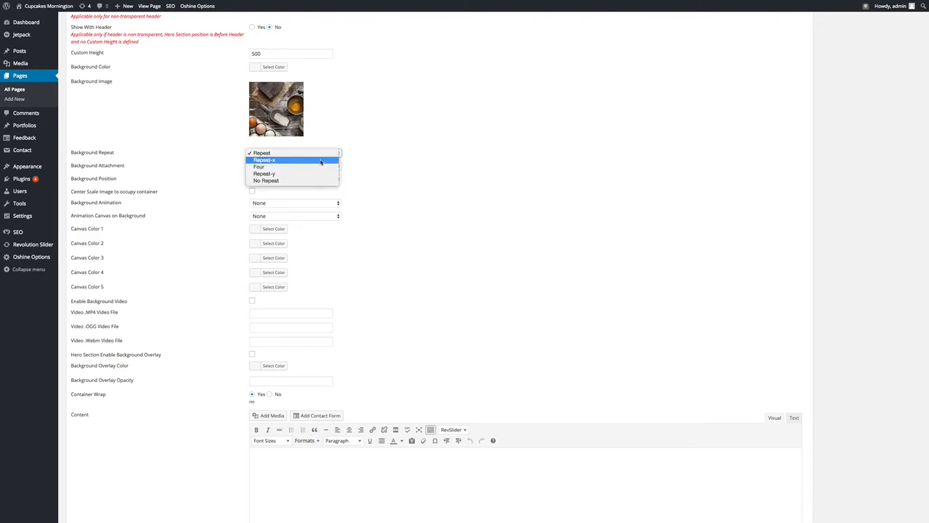
{"action": "left_click", "coordinate": [308, 180]}
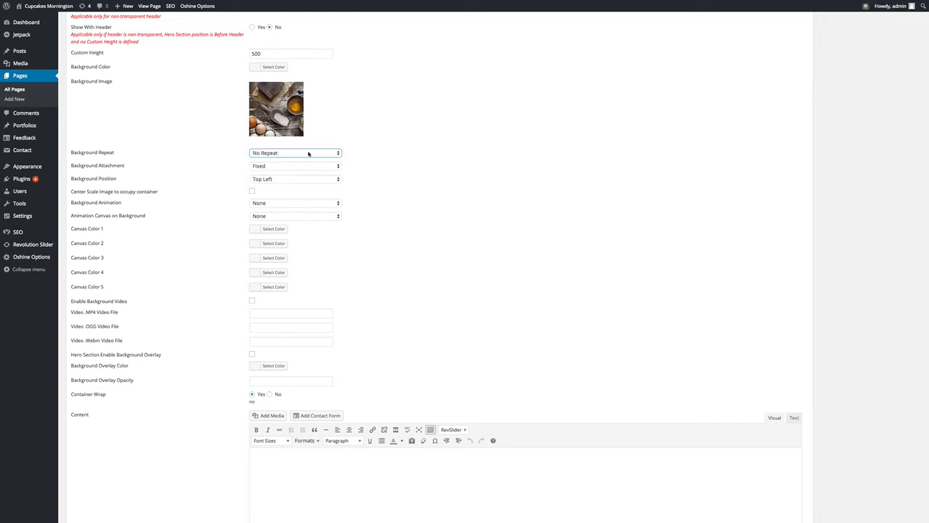
- Set the hero image's Background Position to Center Center and enable center scaling to occupy the container
{"action": "left_click", "coordinate": [336, 179]}
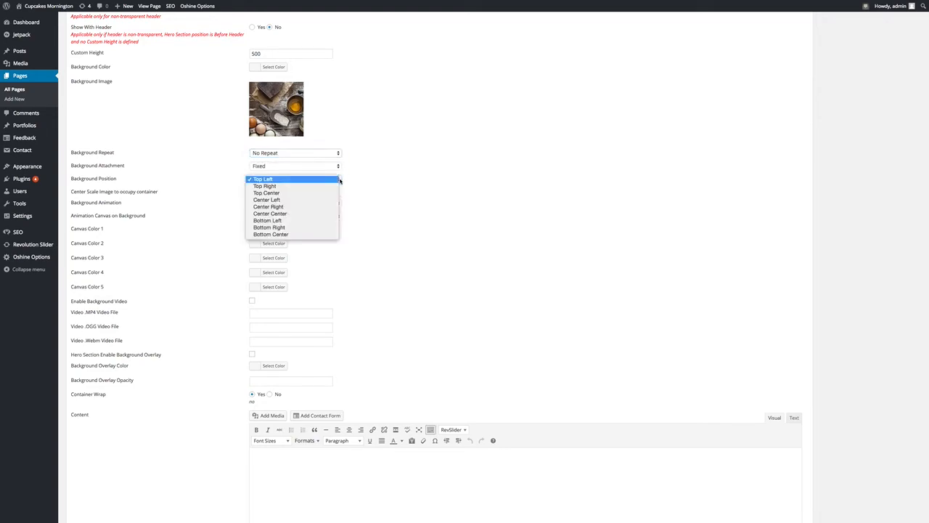
{"action": "left_click", "coordinate": [297, 214]}
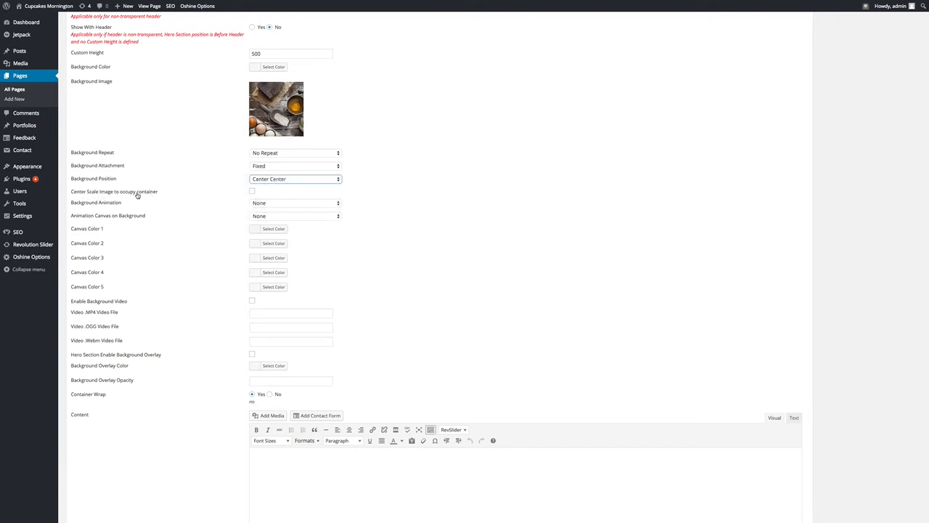
{"action": "left_click", "coordinate": [252, 192]}
- Enable the hero section's background overlay in black with an opacity of 70
{"action": "scroll", "coordinate": [402, 205], "scroll_direction": "down", "scroll_amount": 2}
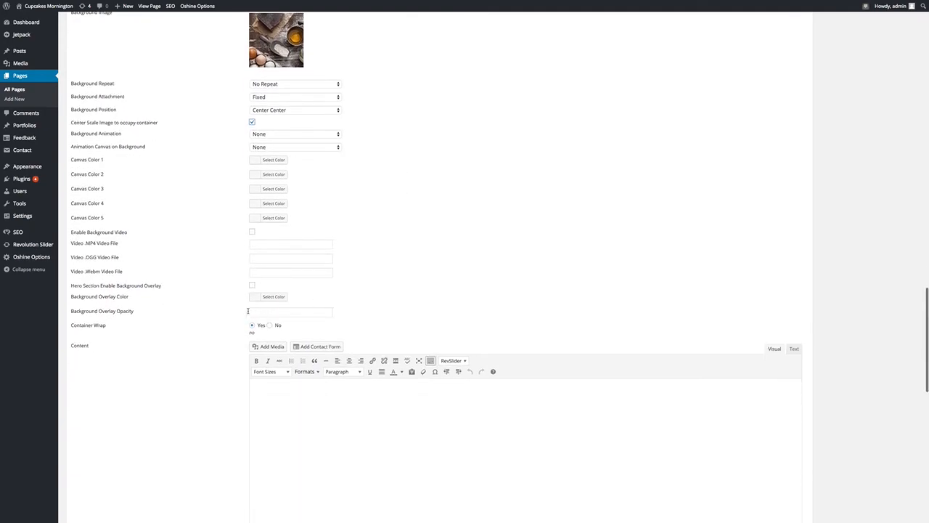
{"action": "left_click", "coordinate": [253, 288]}
{"action": "scroll", "coordinate": [370, 145], "scroll_direction": "up", "scroll_amount": 1}
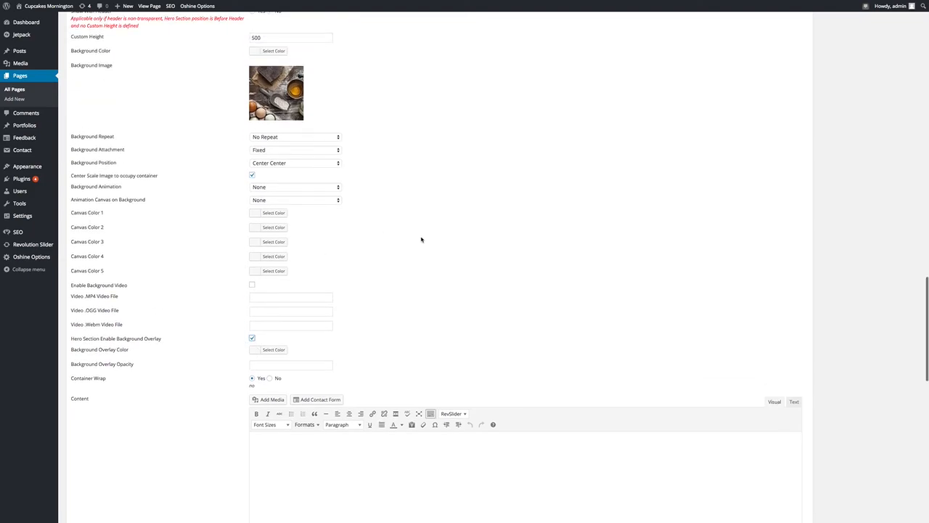
{"action": "scroll", "coordinate": [448, 239], "scroll_direction": "down", "scroll_amount": 1}
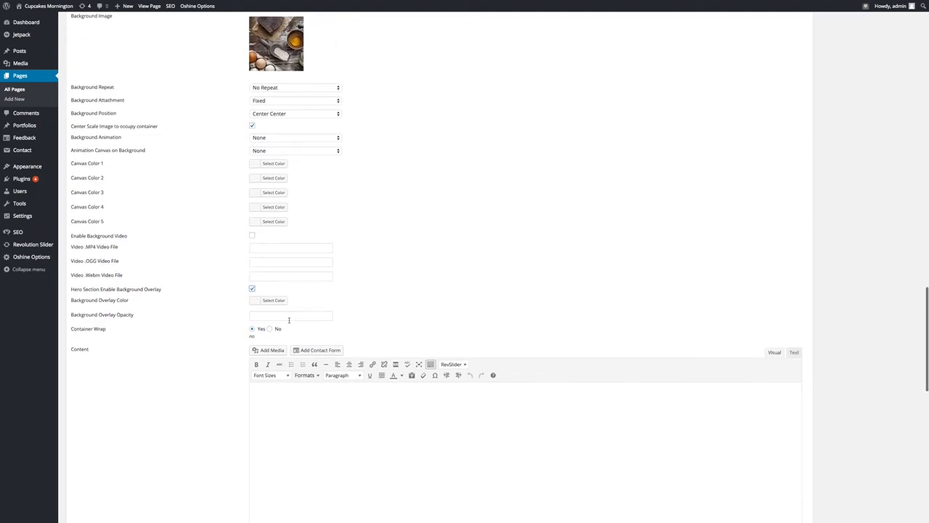
{"action": "mouse_move", "coordinate": [253, 41]}
{"action": "left_click", "coordinate": [274, 300]}
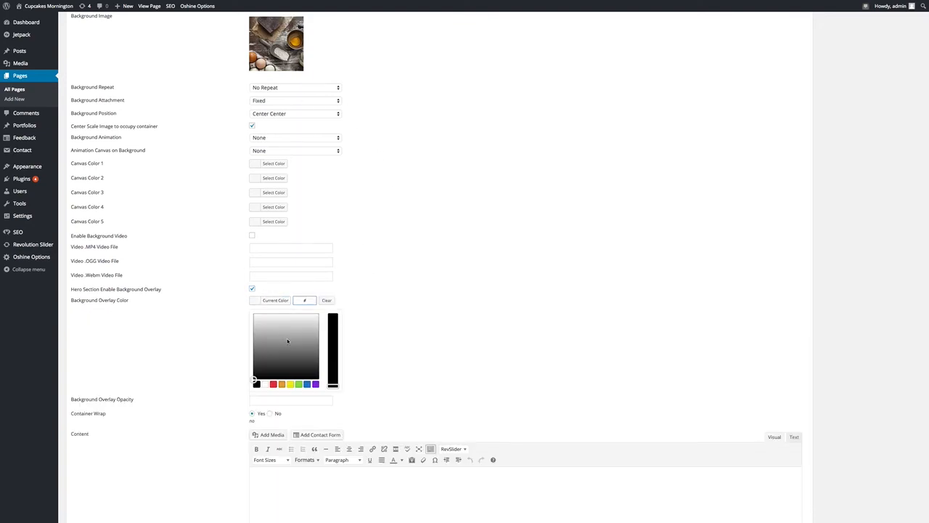
{"action": "left_click", "coordinate": [239, 388]}
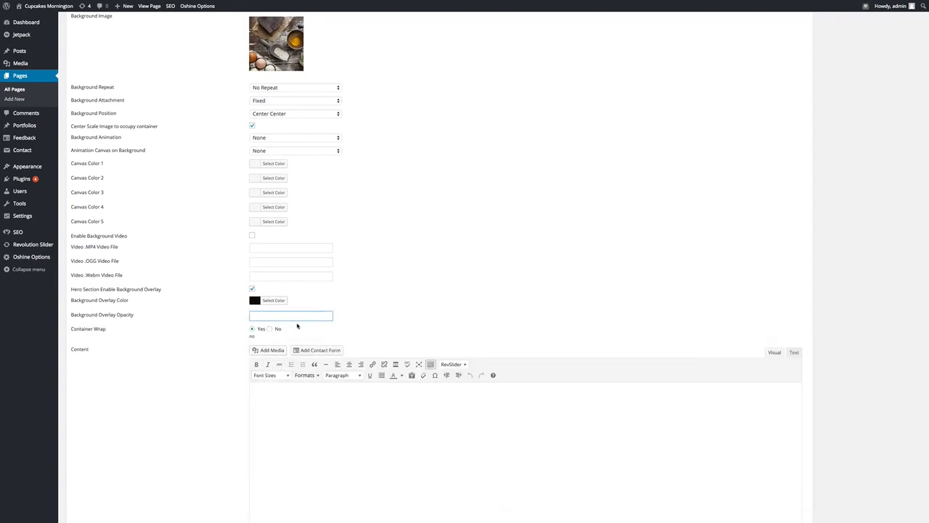
{"action": "type", "text": "70"}
{"action": "left_click", "coordinate": [404, 258]}
- Review the hero section settings, save the page builder, and update the About page
{"action": "scroll", "coordinate": [397, 215], "scroll_direction": "down", "scroll_amount": 1}
{"action": "scroll", "coordinate": [398, 213], "scroll_direction": "down", "scroll_amount": 3}
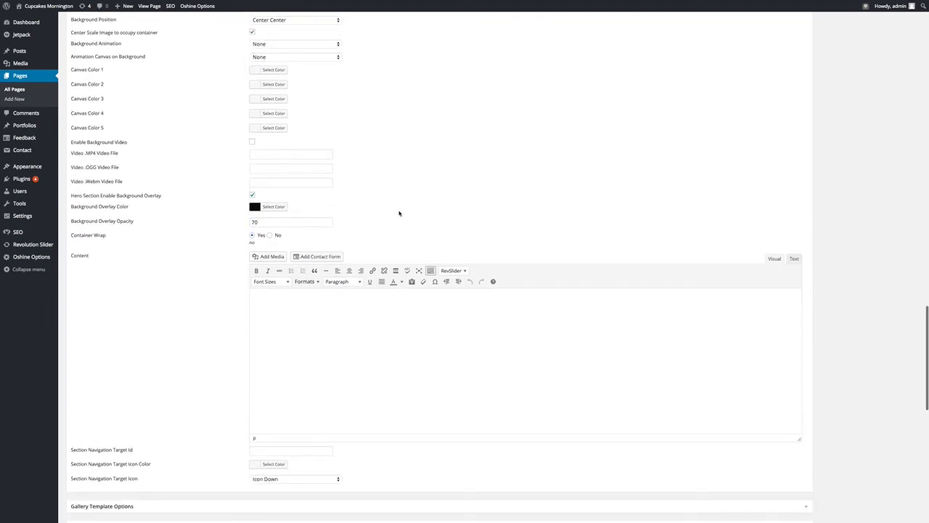
{"action": "scroll", "coordinate": [398, 213], "scroll_direction": "down", "scroll_amount": 1}
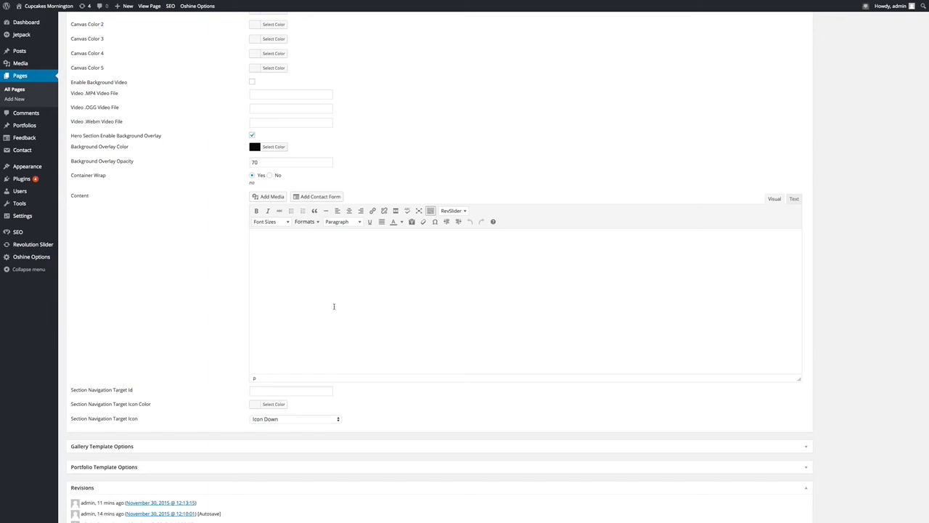
{"action": "scroll", "coordinate": [361, 299], "scroll_direction": "up", "scroll_amount": 5}
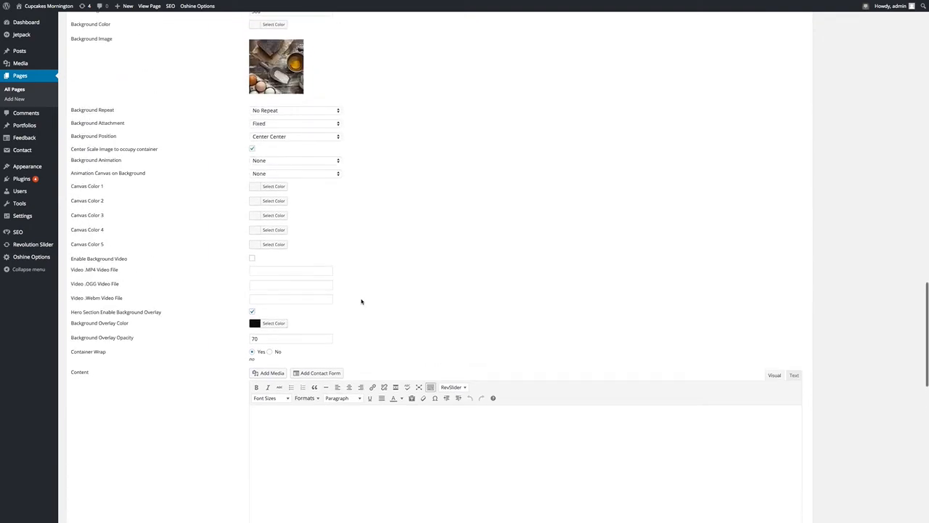
{"action": "scroll", "coordinate": [361, 300], "scroll_direction": "up", "scroll_amount": 2}
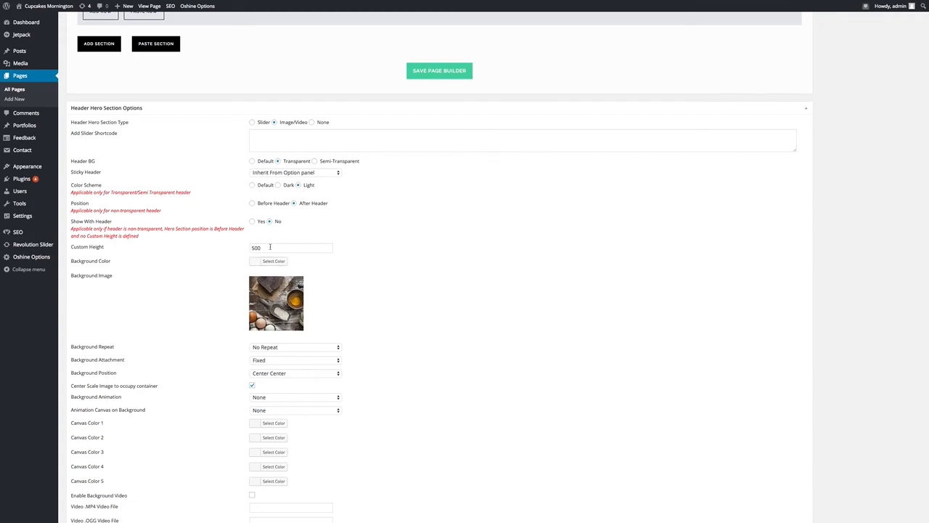
{"action": "scroll", "coordinate": [414, 232], "scroll_direction": "down", "scroll_amount": 1}
{"action": "scroll", "coordinate": [421, 217], "scroll_direction": "up", "scroll_amount": 2}
{"action": "left_click", "coordinate": [439, 106]}
{"action": "scroll", "coordinate": [492, 145], "scroll_direction": "up", "scroll_amount": 15}
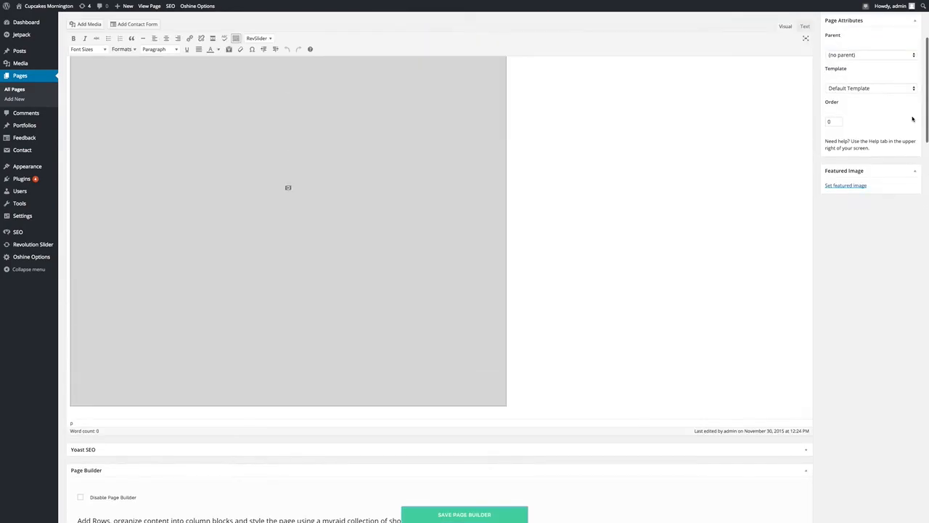
{"action": "scroll", "coordinate": [896, 124], "scroll_direction": "up", "scroll_amount": 3}
{"action": "left_click", "coordinate": [904, 178]}
{"action": "mouse_move", "coordinate": [61, 1]}
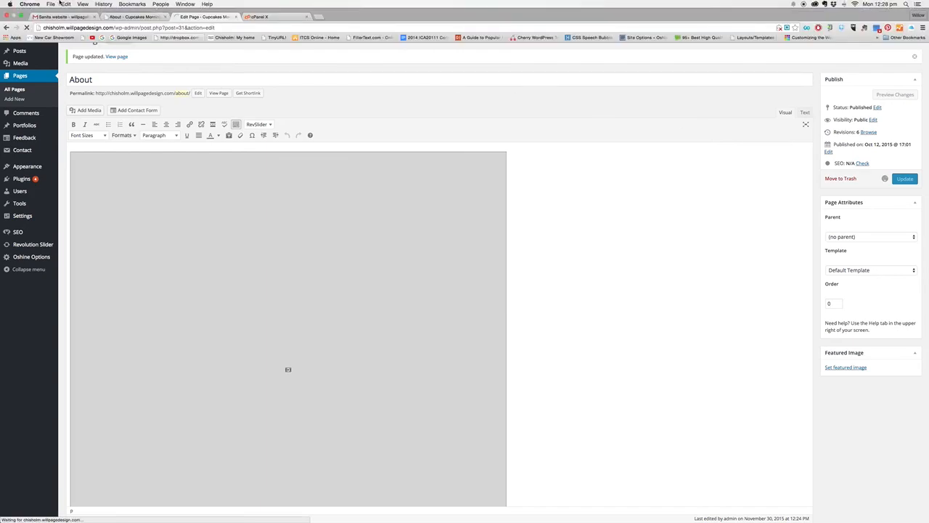
- Reload the live About page to check the header's hero image and dark overlay
{"action": "left_click", "coordinate": [136, 16]}
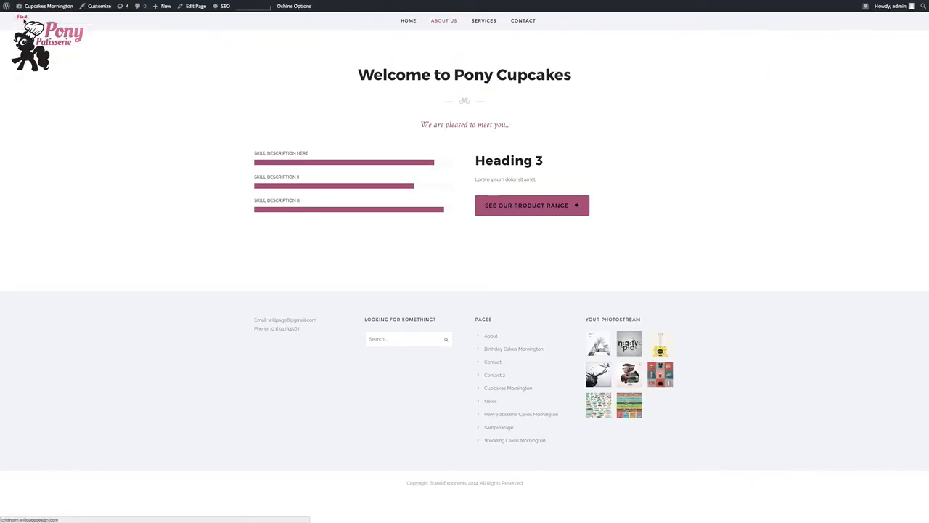
{"action": "mouse_move", "coordinate": [43, 2]}
{"action": "left_click", "coordinate": [27, 28]}
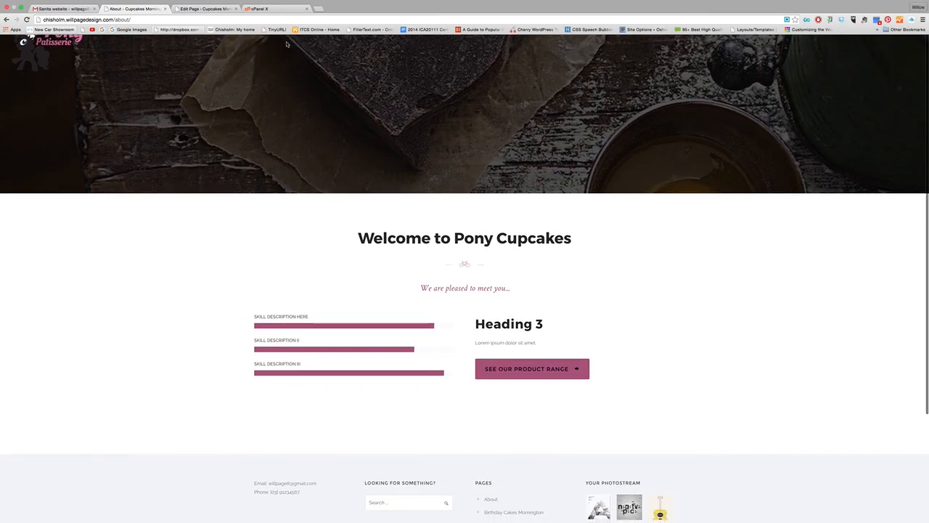
{"action": "scroll", "coordinate": [247, 74], "scroll_direction": "up", "scroll_amount": 1}
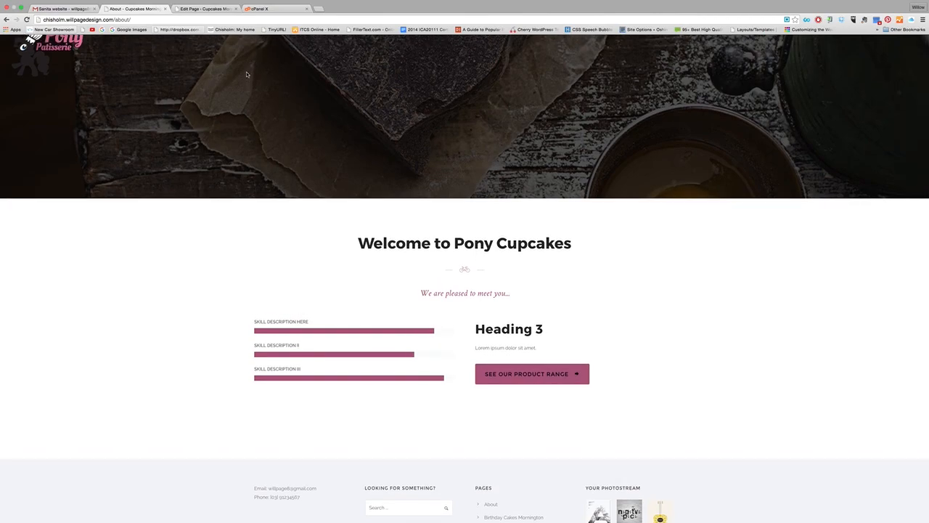
{"action": "scroll", "coordinate": [246, 73], "scroll_direction": "down", "scroll_amount": 1}
{"action": "left_click", "coordinate": [203, 10]}
{"action": "left_click", "coordinate": [134, 9]}
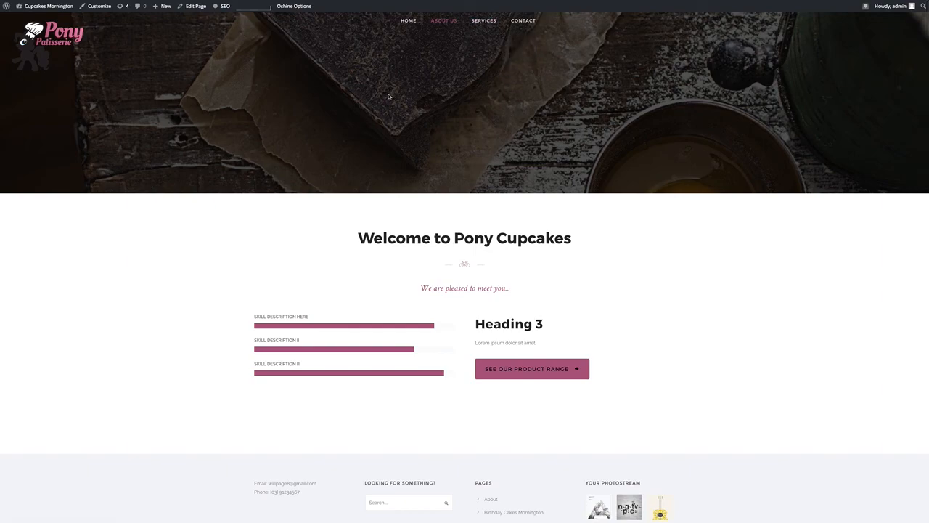
- Examine how the fixed hero background and transparent header behave as the live About page scrolls
{"action": "scroll", "coordinate": [388, 98], "scroll_direction": "down", "scroll_amount": 2}
{"action": "scroll", "coordinate": [388, 101], "scroll_direction": "up", "scroll_amount": 2}
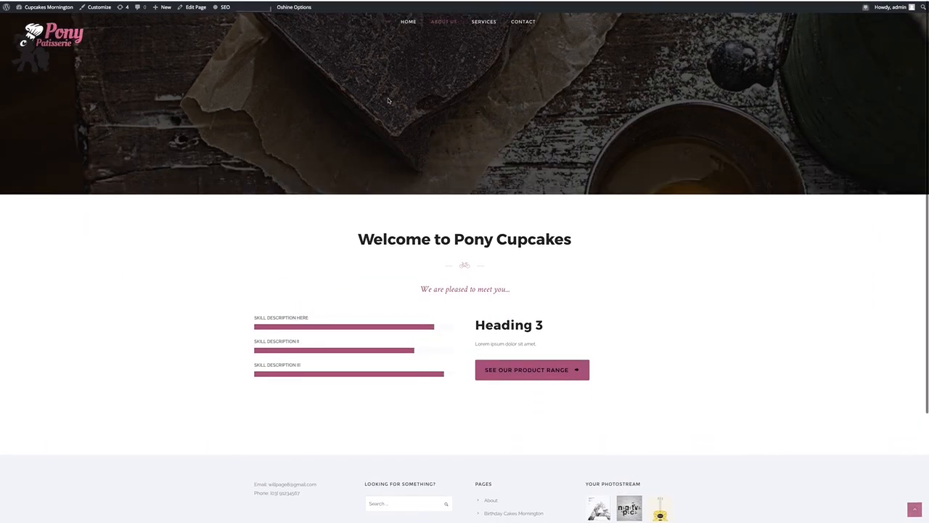
{"action": "scroll", "coordinate": [389, 100], "scroll_direction": "down", "scroll_amount": 2}
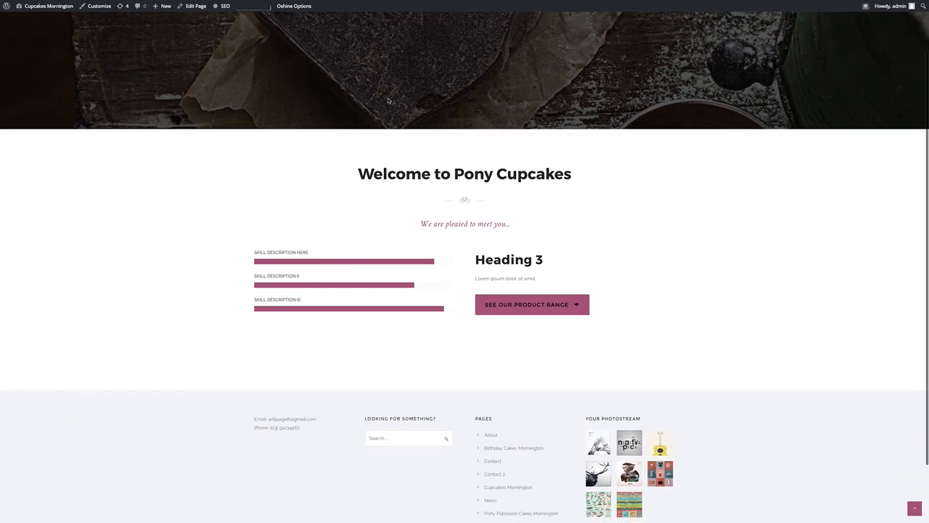
{"action": "scroll", "coordinate": [388, 99], "scroll_direction": "down", "scroll_amount": 2}
{"action": "scroll", "coordinate": [388, 99], "scroll_direction": "up", "scroll_amount": 3}
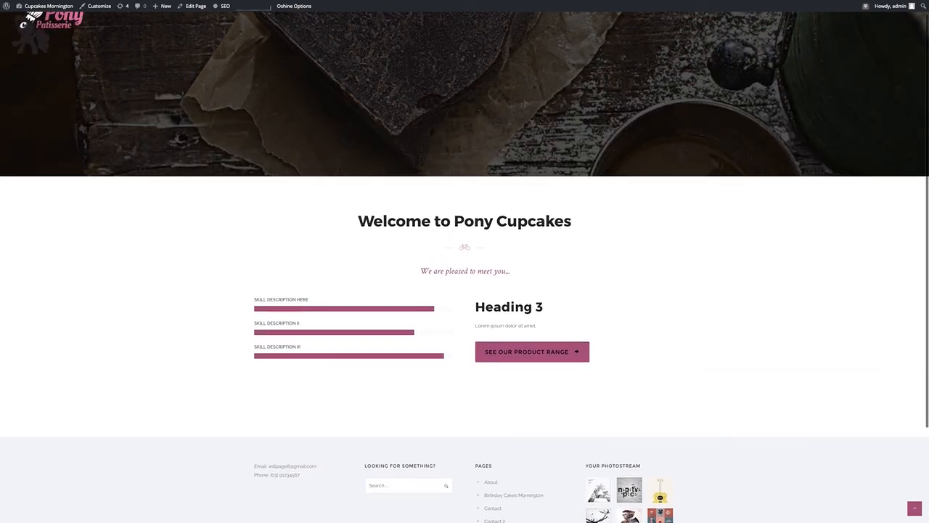
{"action": "scroll", "coordinate": [388, 98], "scroll_direction": "up", "scroll_amount": 1}
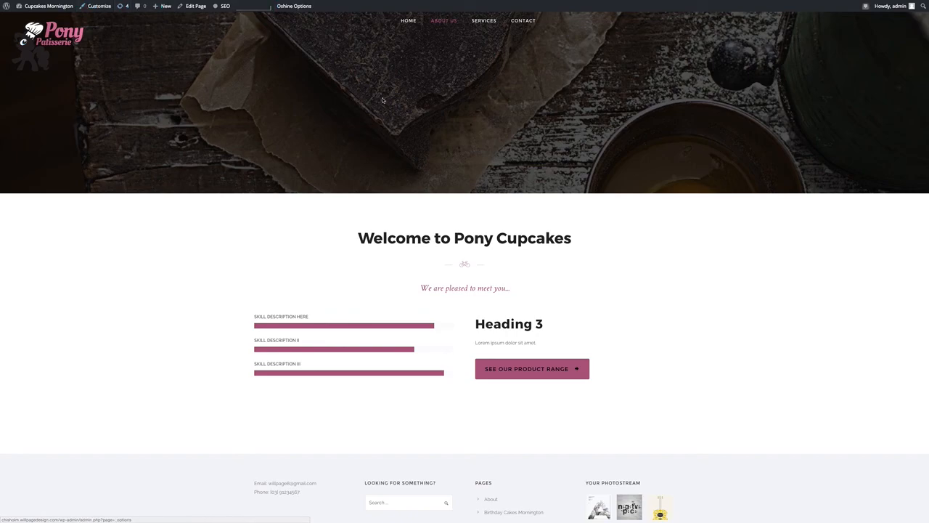
{"action": "scroll", "coordinate": [527, 162], "scroll_direction": "down", "scroll_amount": 2}
{"action": "scroll", "coordinate": [423, 258], "scroll_direction": "up", "scroll_amount": 2}
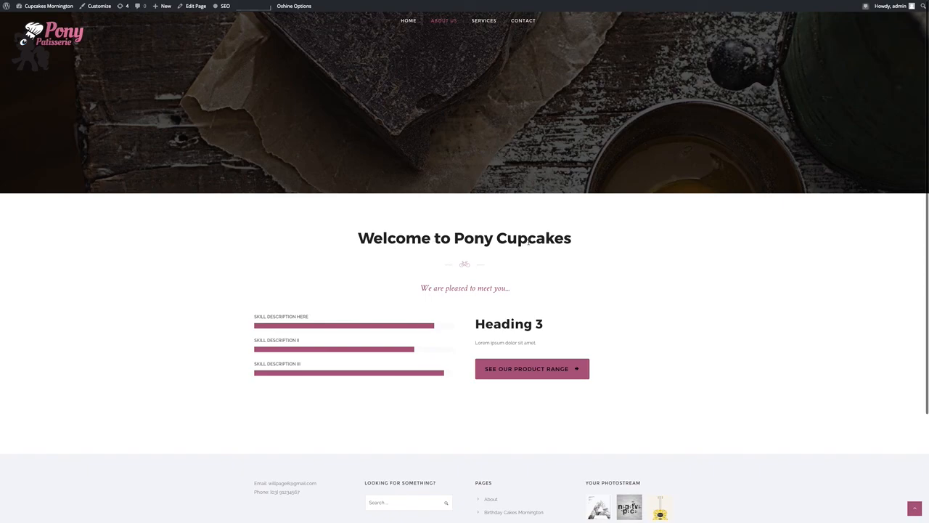
- Review the live About page's welcome title, skill bars, text block, product range button and footer
{"action": "scroll", "coordinate": [531, 276], "scroll_direction": "down", "scroll_amount": 1}
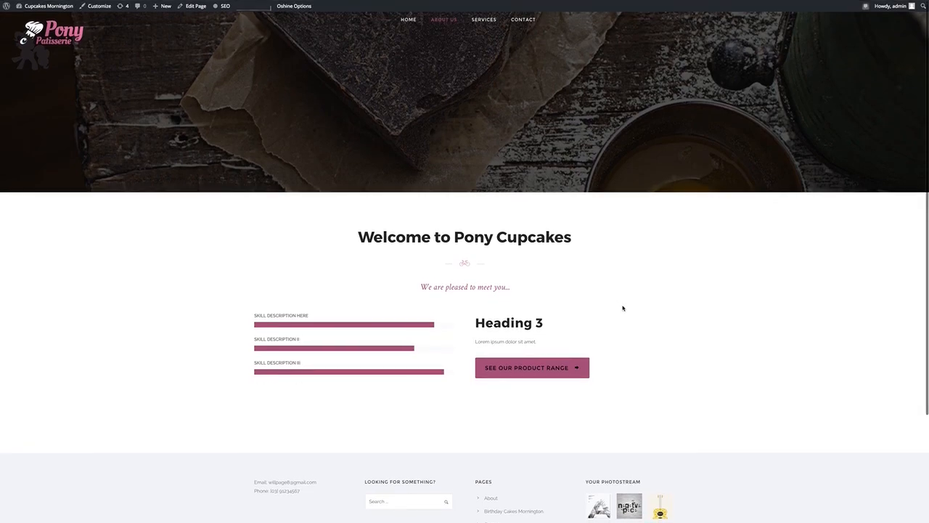
{"action": "scroll", "coordinate": [620, 309], "scroll_direction": "down", "scroll_amount": 2}
{"action": "scroll", "coordinate": [629, 311], "scroll_direction": "up", "scroll_amount": 2}
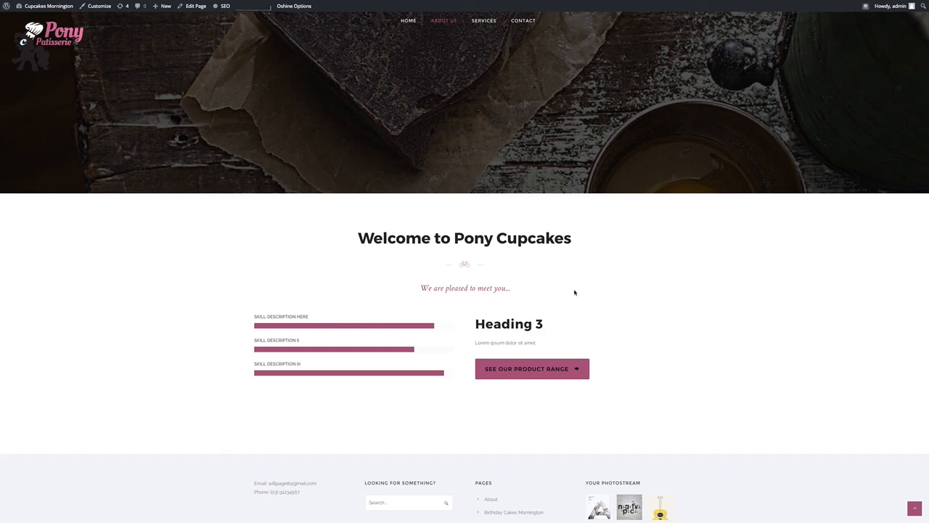
{"action": "scroll", "coordinate": [591, 294], "scroll_direction": "down", "scroll_amount": 3}
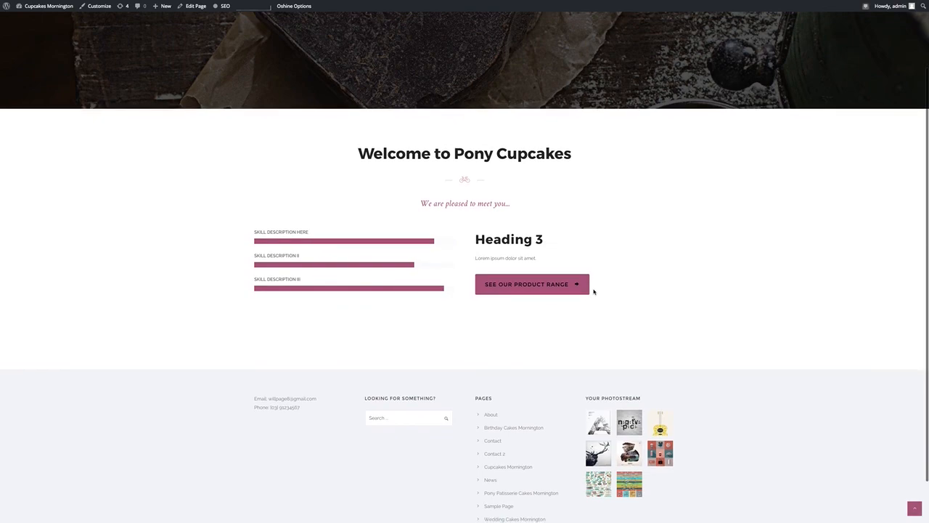
{"action": "scroll", "coordinate": [615, 262], "scroll_direction": "up", "scroll_amount": 3}
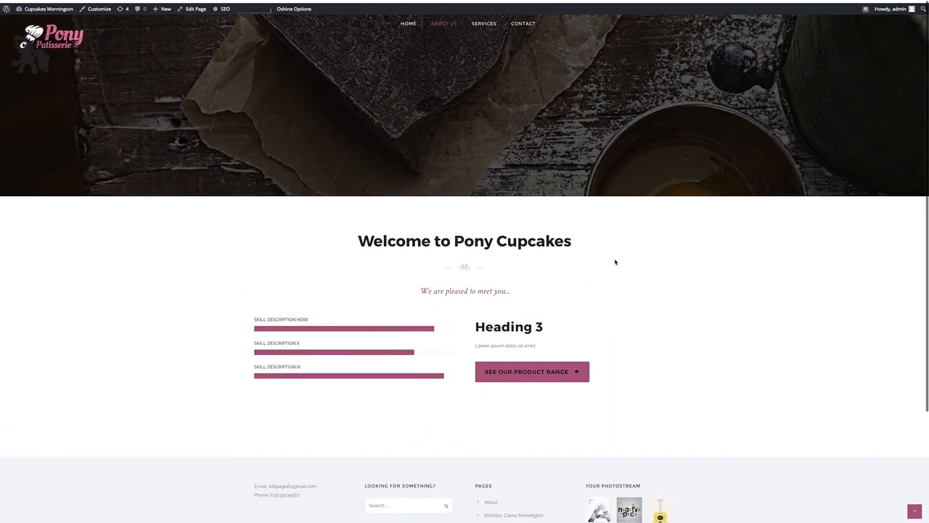
- Return to the About page editor and review the title, skills, text and button rows in the page builder
{"action": "mouse_move", "coordinate": [230, 4]}
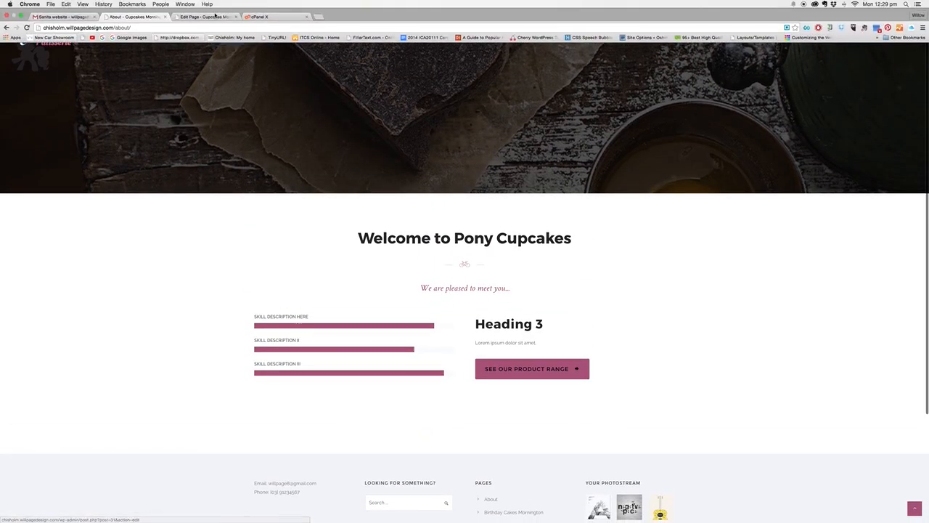
{"action": "left_click", "coordinate": [207, 16]}
{"action": "scroll", "coordinate": [506, 298], "scroll_direction": "down", "scroll_amount": 10}
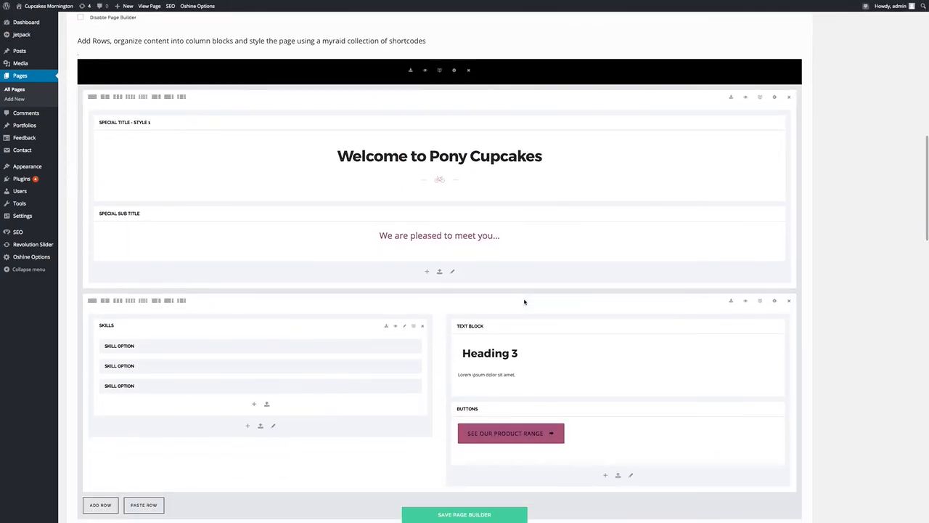
{"action": "scroll", "coordinate": [527, 303], "scroll_direction": "up", "scroll_amount": 1}
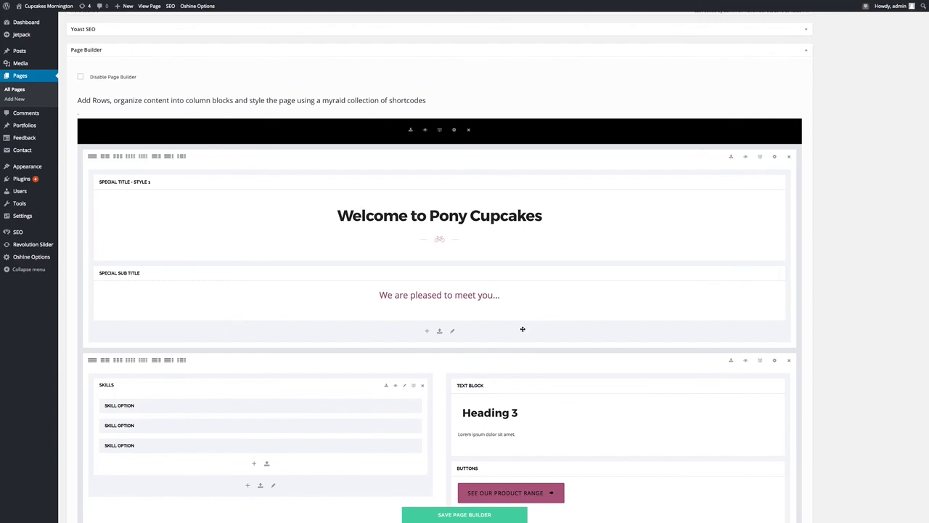
{"action": "mouse_move", "coordinate": [752, 520]}
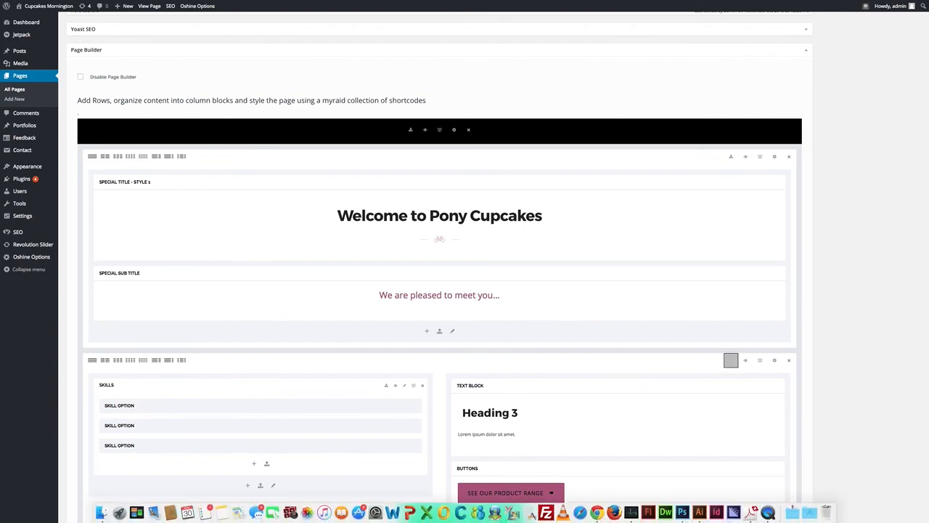
{"action": "left_click", "coordinate": [769, 512]}
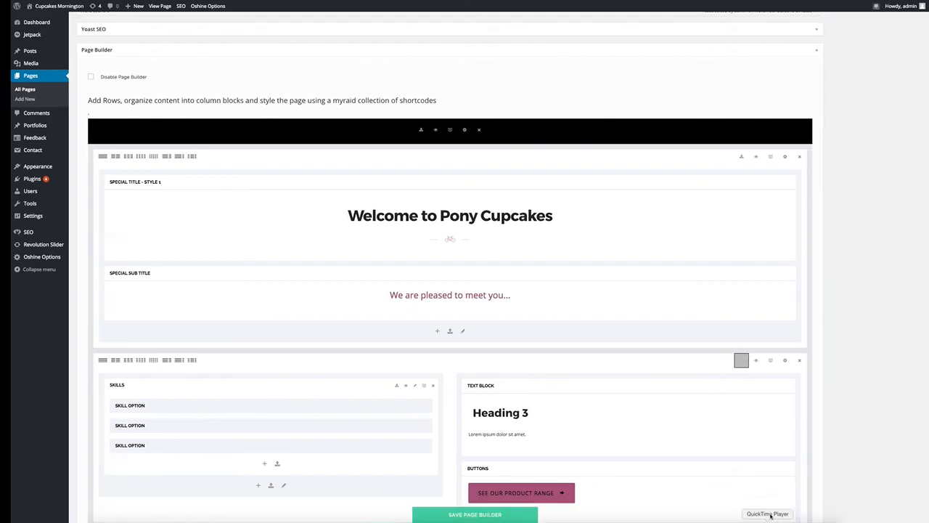
{"action": "left_click", "coordinate": [75, 4]}
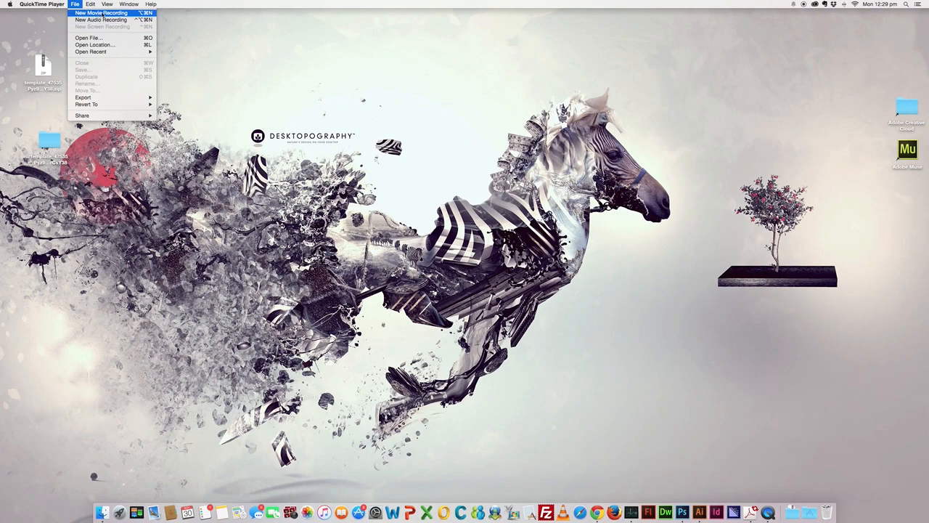
- Switch back to Chrome, take its window out of full screen, and reposition it on the desktop
{"action": "left_click", "coordinate": [596, 511]}
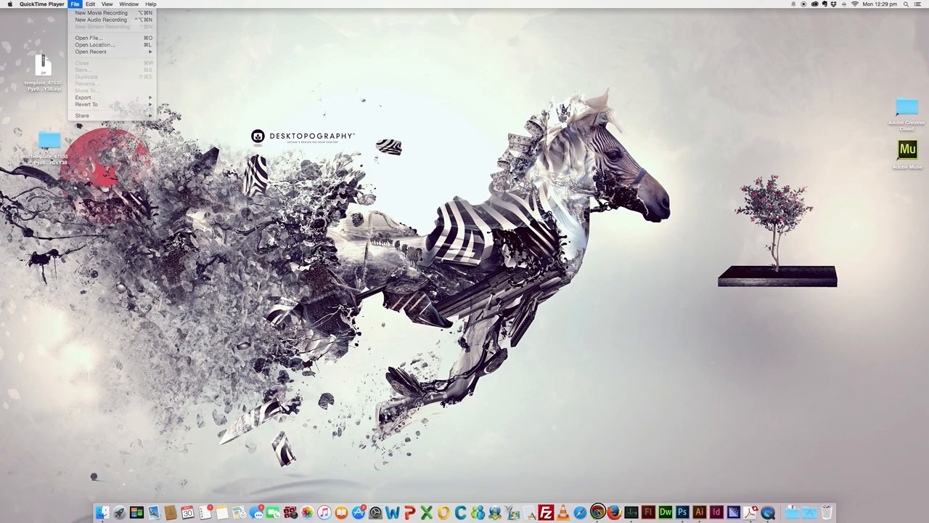
{"action": "mouse_move", "coordinate": [113, 3]}
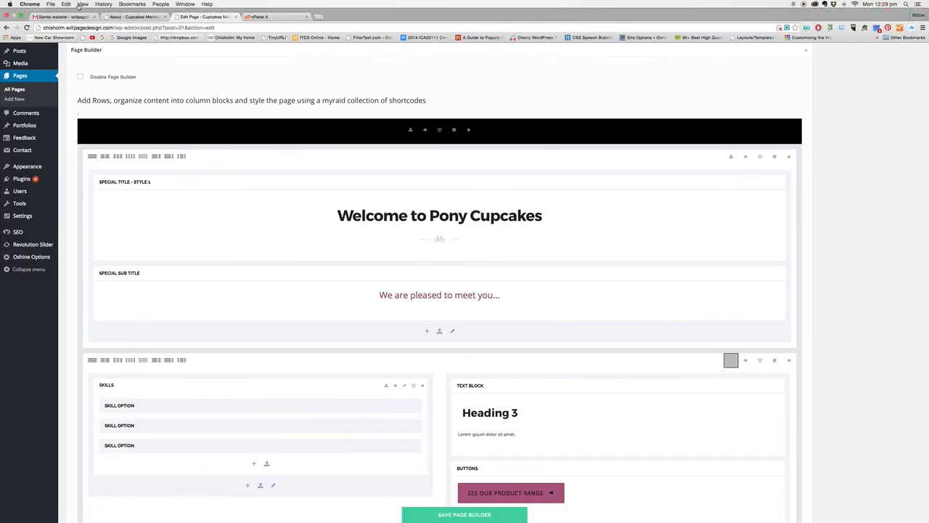
{"action": "left_click", "coordinate": [83, 4]}
{"action": "left_click", "coordinate": [103, 42]}
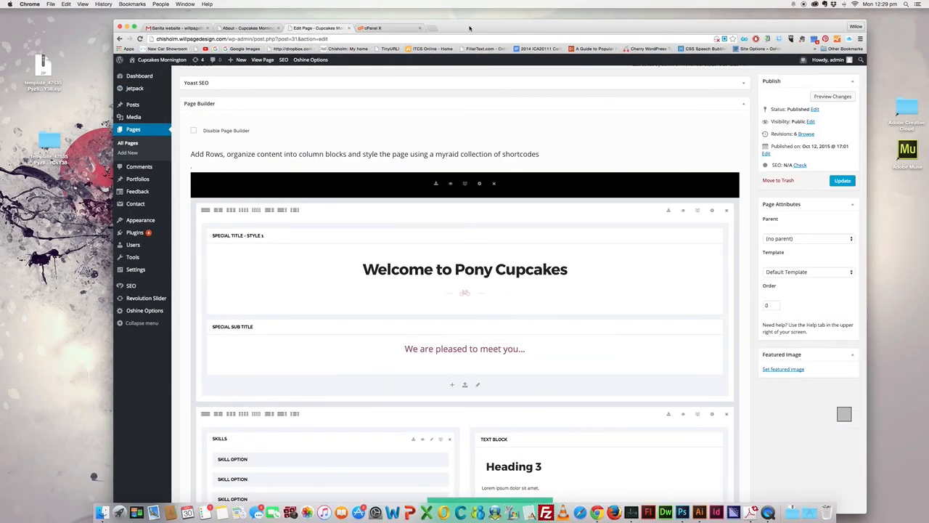
{"action": "left_click_drag", "start_coordinate": [470, 28], "coordinate": [385, 38]}
{"action": "left_click", "coordinate": [768, 513]}
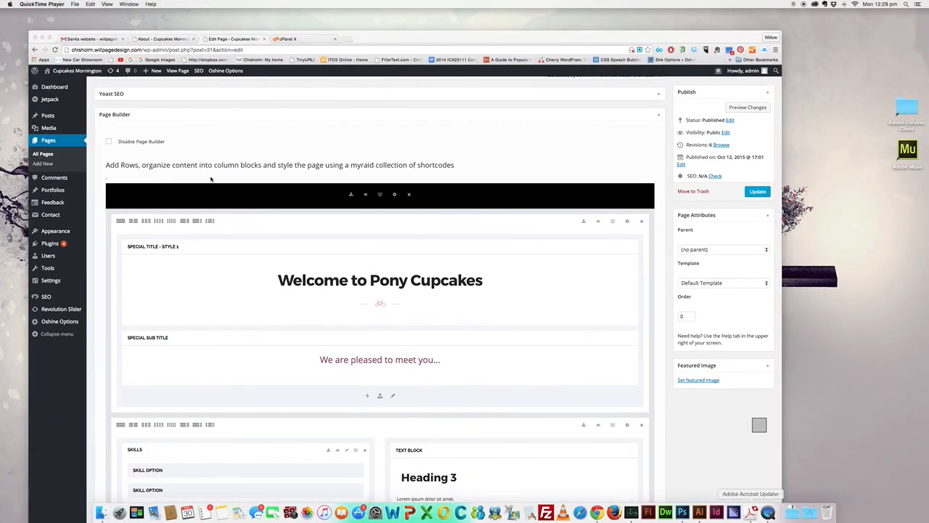
{"action": "left_click", "coordinate": [59, 5]}
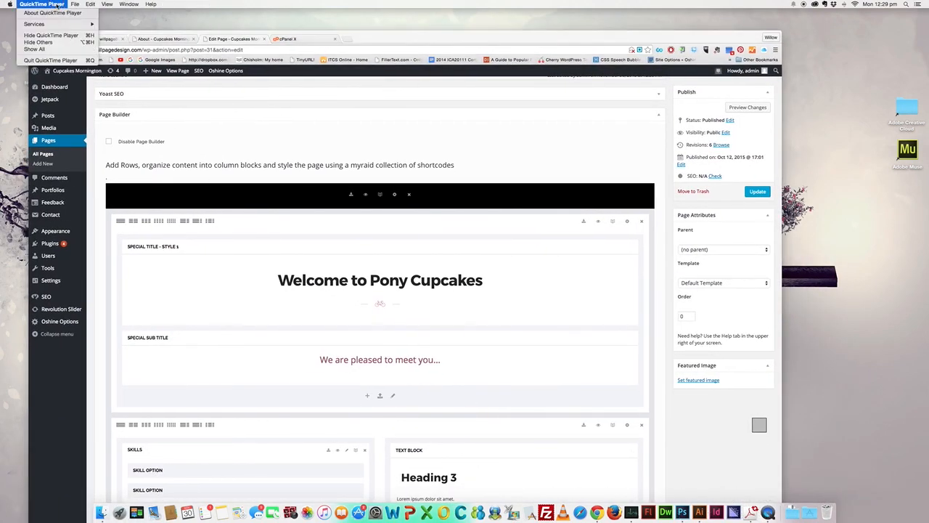
{"action": "mouse_move", "coordinate": [75, 5]}
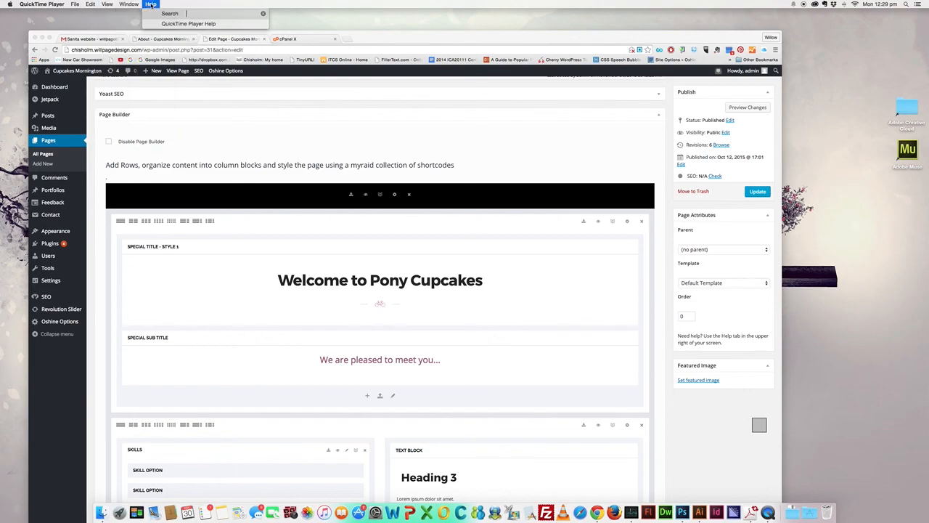
{"action": "mouse_move", "coordinate": [41, 5]}
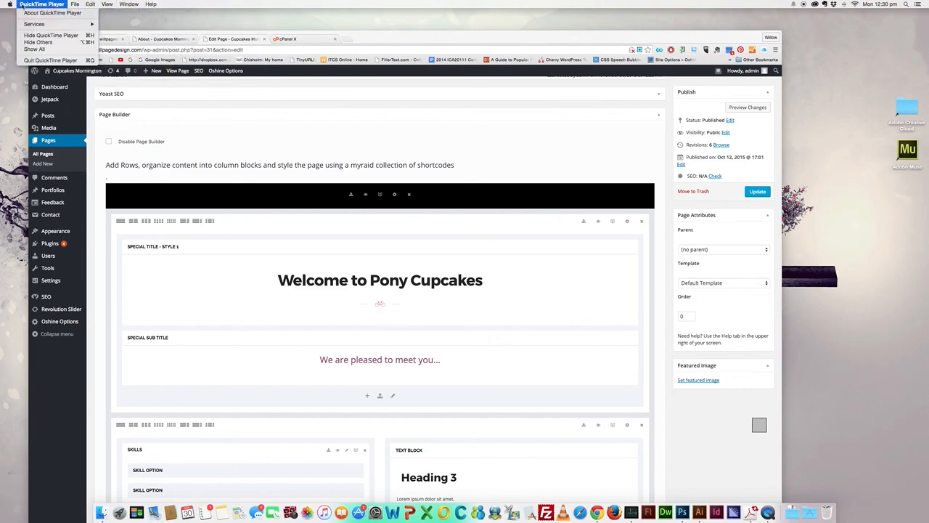
{"action": "scroll", "coordinate": [479, 334], "scroll_direction": "down", "scroll_amount": 1}
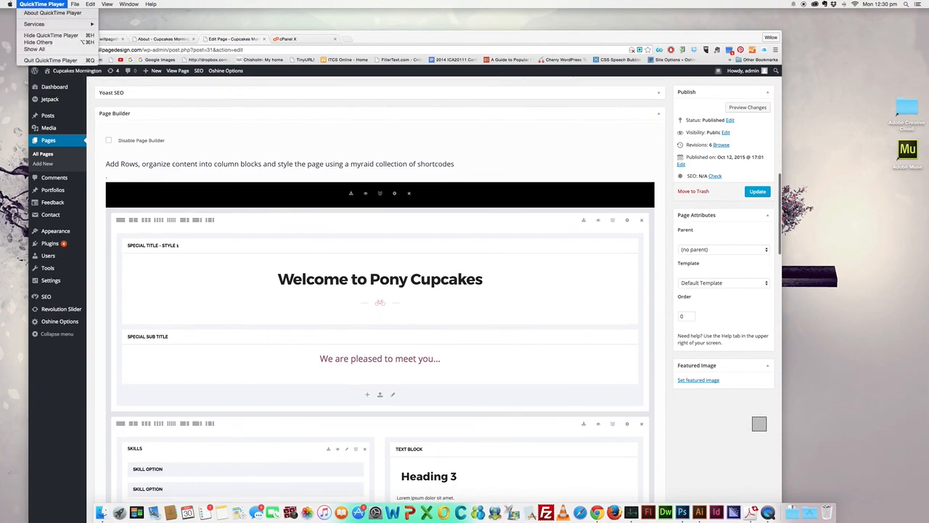
{"action": "right_click", "coordinate": [769, 513]}
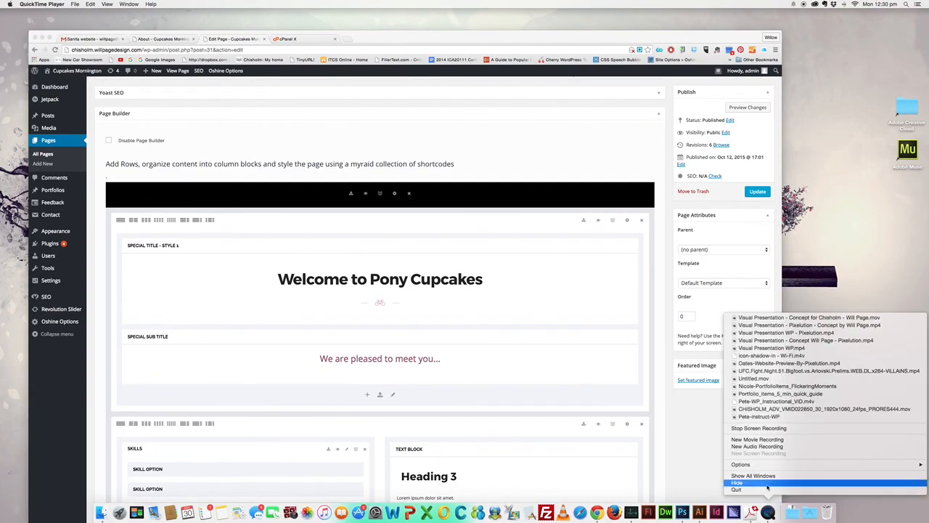